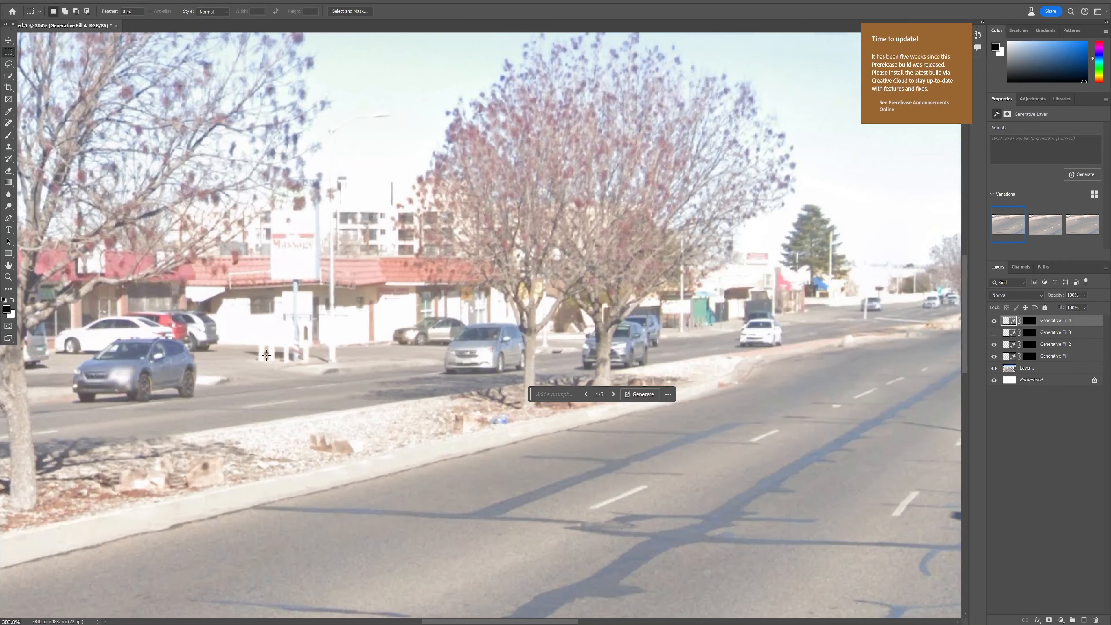
{"action": "scroll", "coordinate": [421, 347], "scroll_direction": "down", "scroll_amount": 8, "text": "alt"}
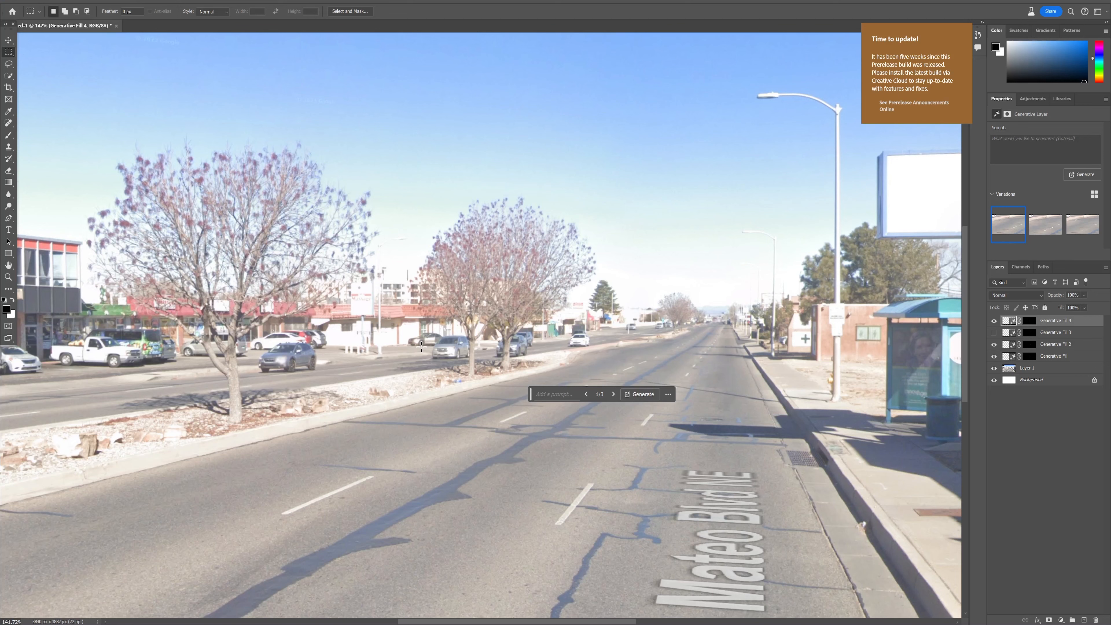
{"action": "scroll", "coordinate": [855, 287], "scroll_direction": "down", "scroll_amount": 5, "text": "alt"}
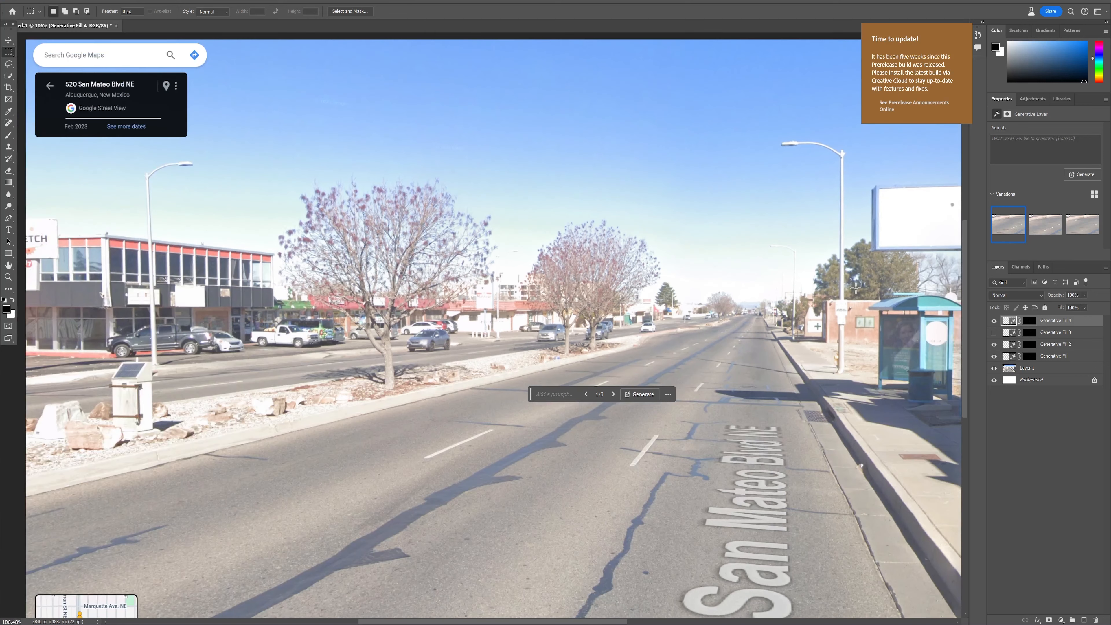
{"action": "scroll", "coordinate": [636, 328], "scroll_direction": "down", "scroll_amount": 3, "text": "alt"}
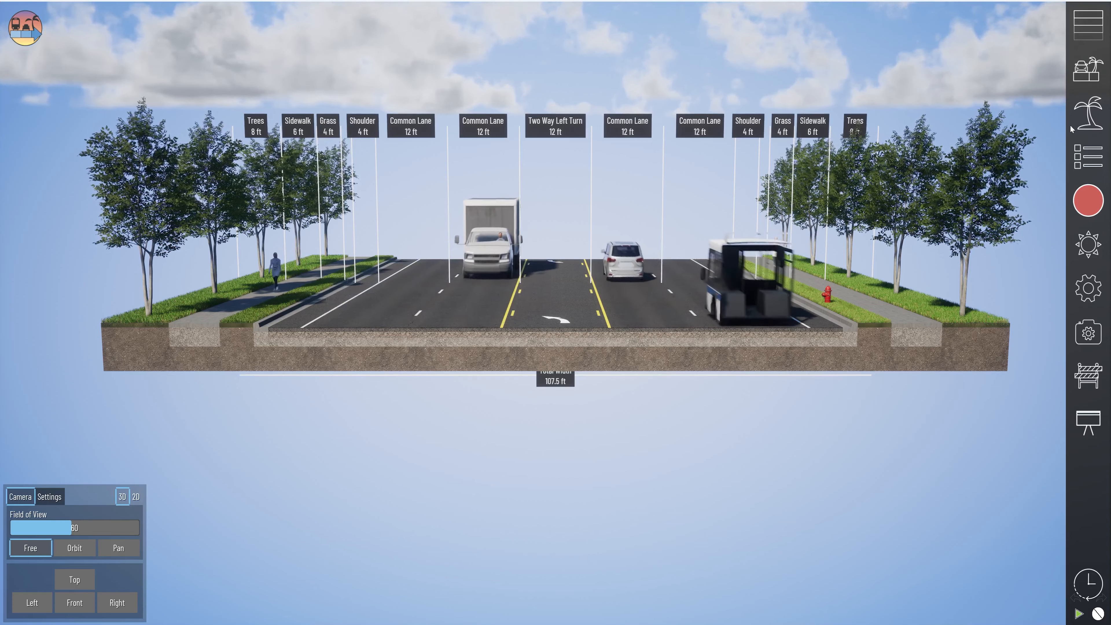
Step: Switch to Beyond Typicals and replace the current road project with the Blank example project
{"action": "left_click", "coordinate": [1087, 68]}
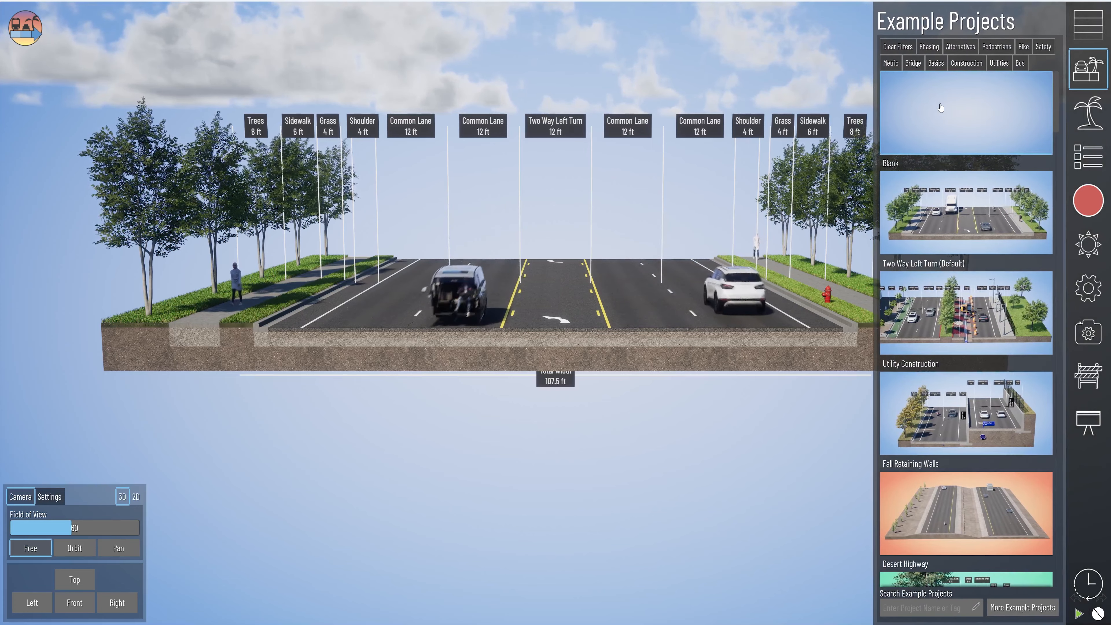
{"action": "left_click", "coordinate": [979, 111]}
{"action": "left_click", "coordinate": [523, 336]}
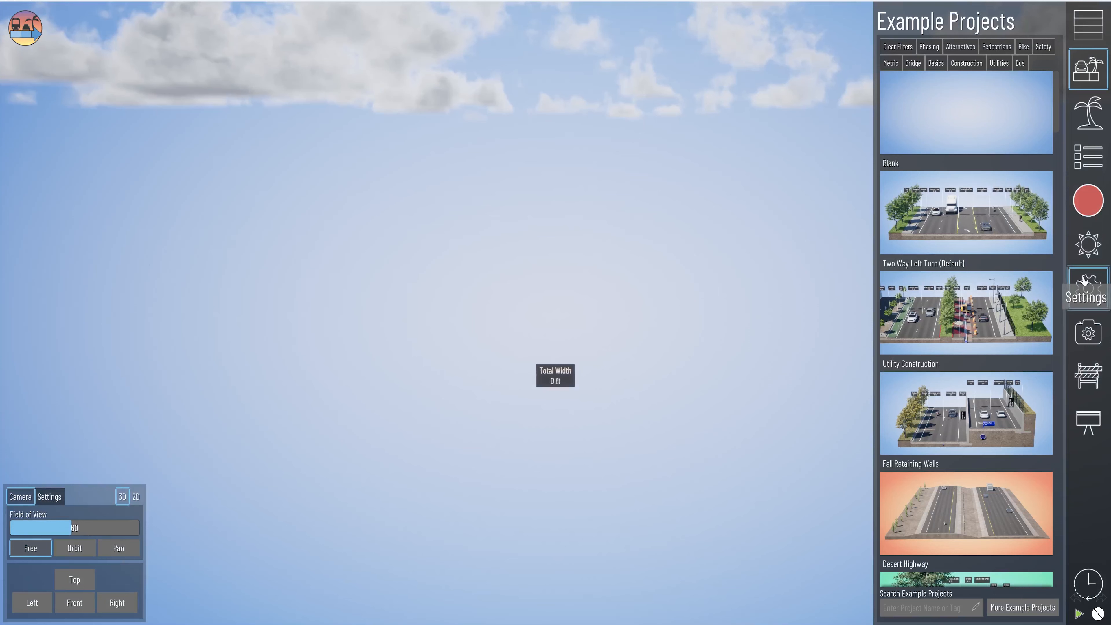
Step: Turn off the Total Width label for the empty project
{"action": "left_click", "coordinate": [1086, 290]}
{"action": "left_click", "coordinate": [888, 202]}
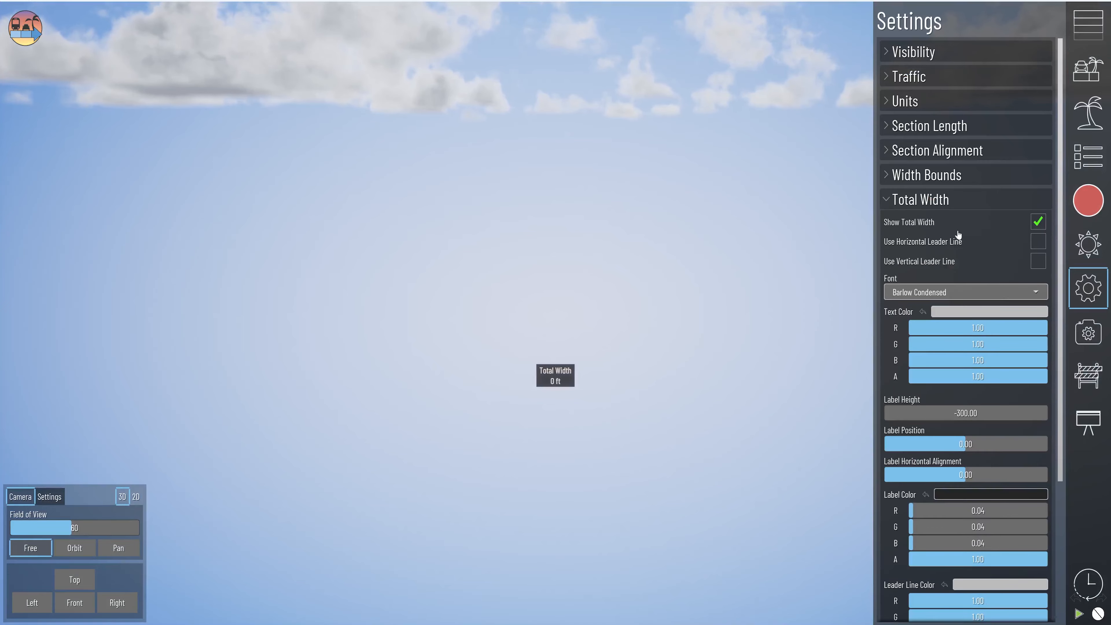
{"action": "left_click", "coordinate": [1037, 219]}
{"action": "left_click", "coordinate": [1086, 289]}
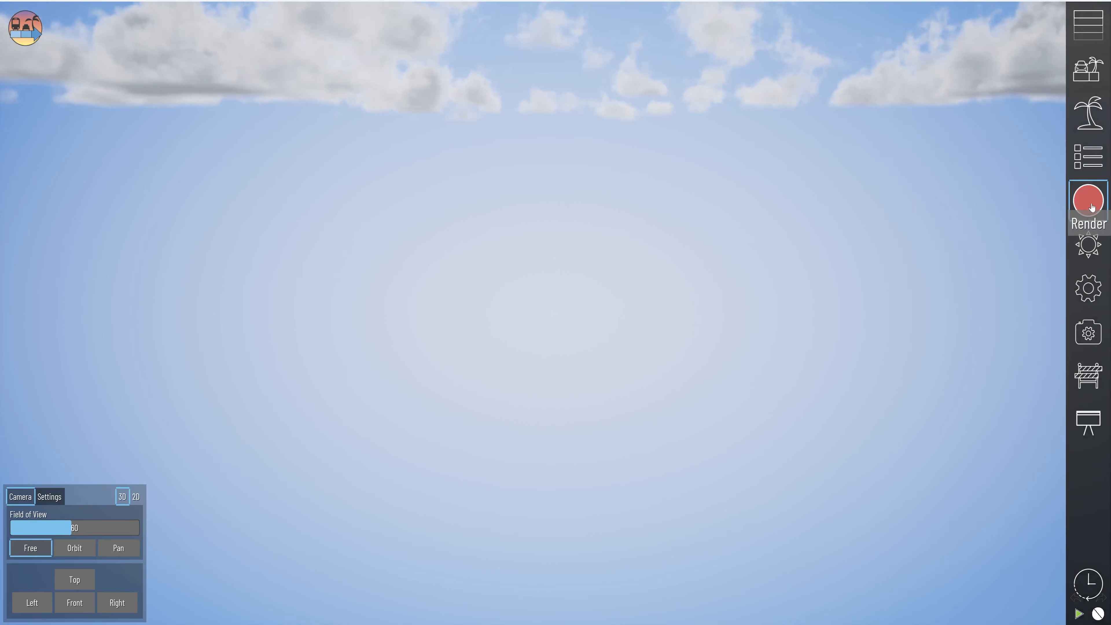
Step: Import the edited street photo Untitled-1.png as a new photo compositing layer
{"action": "left_click", "coordinate": [1089, 202]}
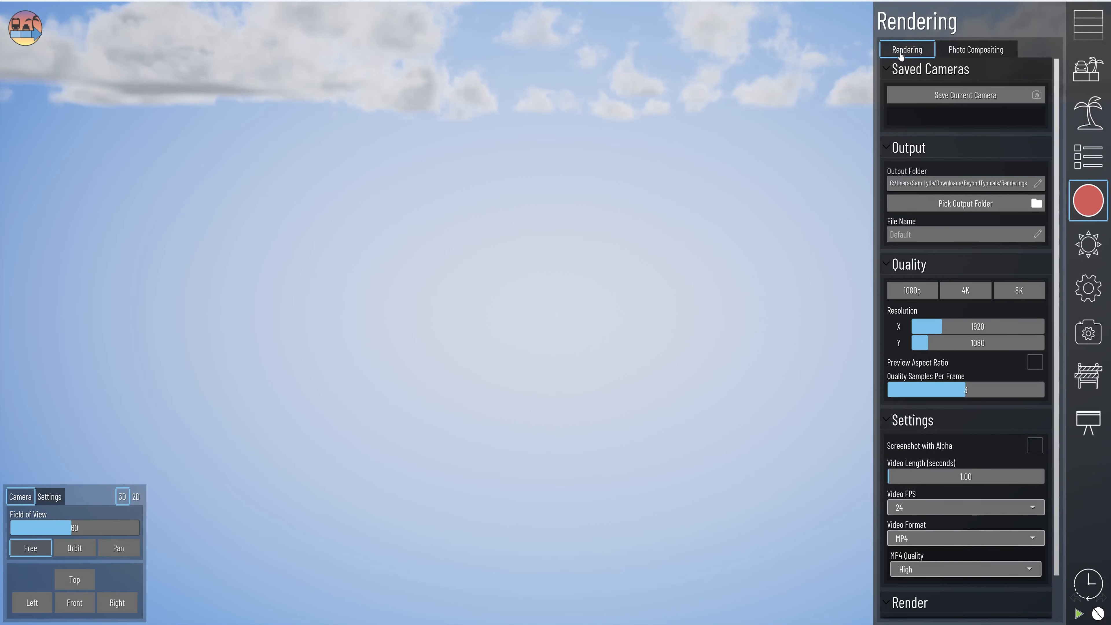
{"action": "left_click", "coordinate": [967, 50]}
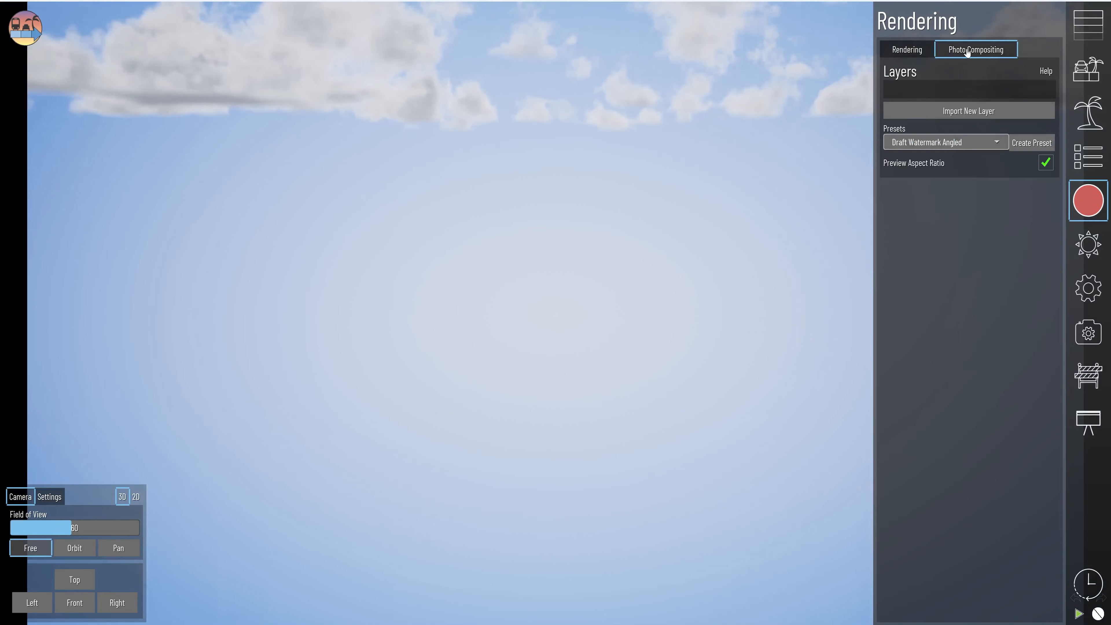
{"action": "left_click", "coordinate": [968, 110]}
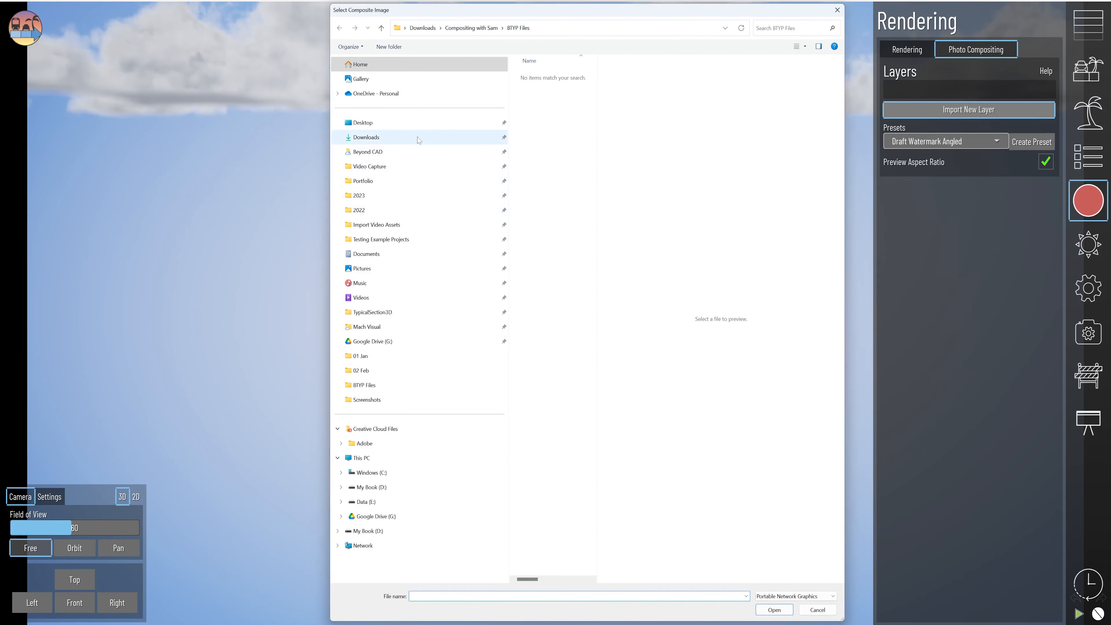
{"action": "left_click", "coordinate": [418, 139]}
{"action": "double_click", "coordinate": [534, 139]}
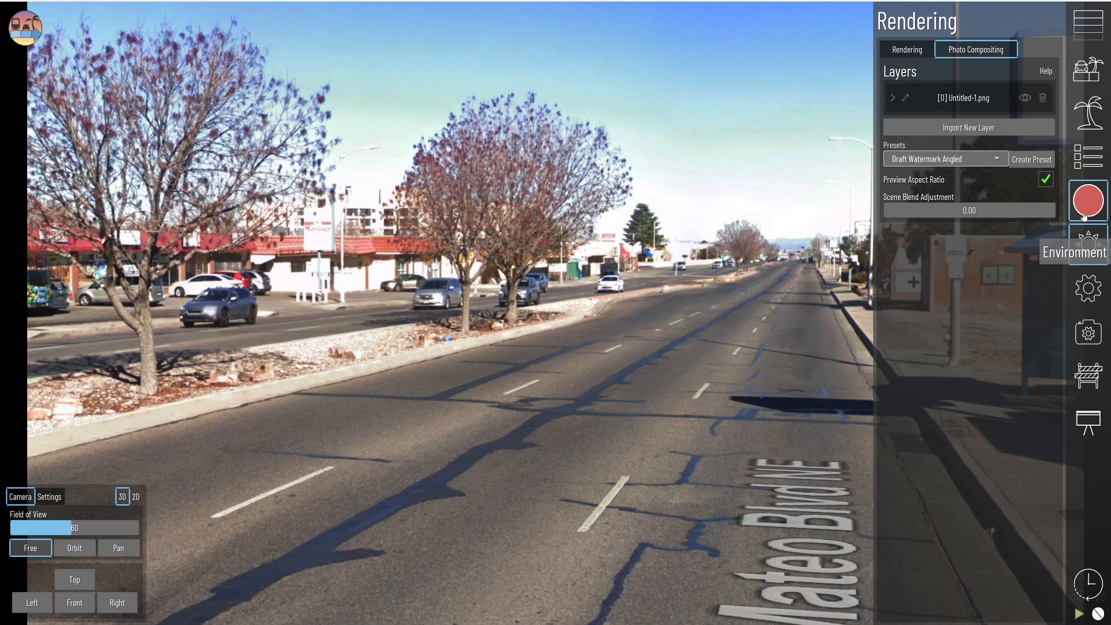
{"action": "left_click", "coordinate": [1086, 197]}
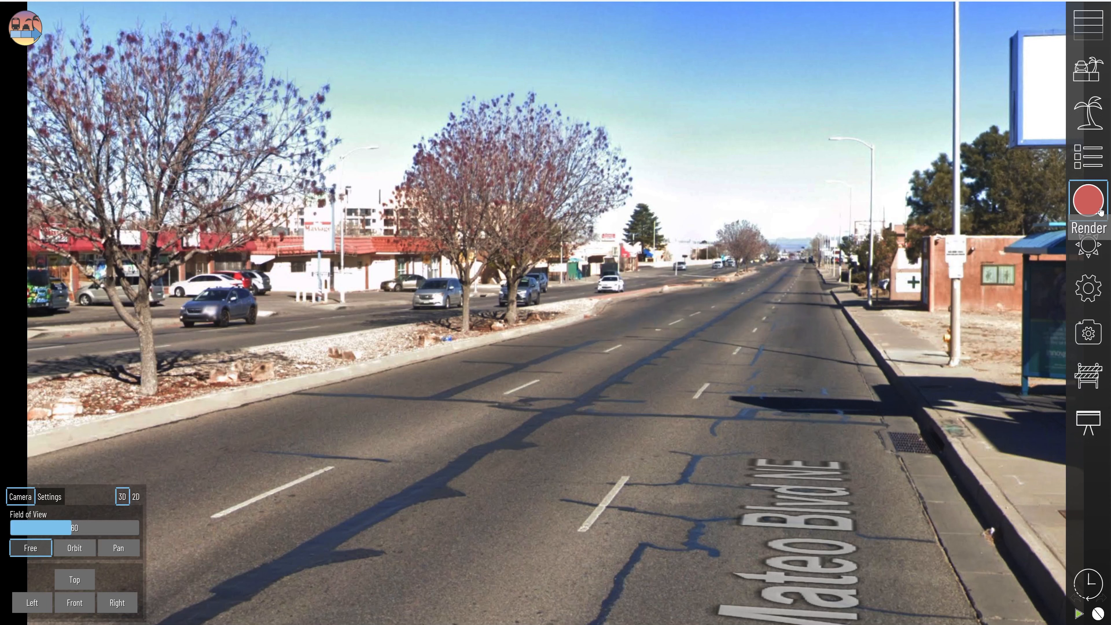
Step: Add a Bus Lane section to the scene and set the section length to 1000
{"action": "left_click", "coordinate": [1088, 25]}
{"action": "left_click_drag", "start_coordinate": [923, 293], "coordinate": [787, 333]}
{"action": "left_click", "coordinate": [1088, 288]}
{"action": "left_click", "coordinate": [928, 126]}
{"action": "left_click", "coordinate": [968, 159]}
{"action": "type", "text": "1000"}
{"action": "left_click", "coordinate": [969, 178]}
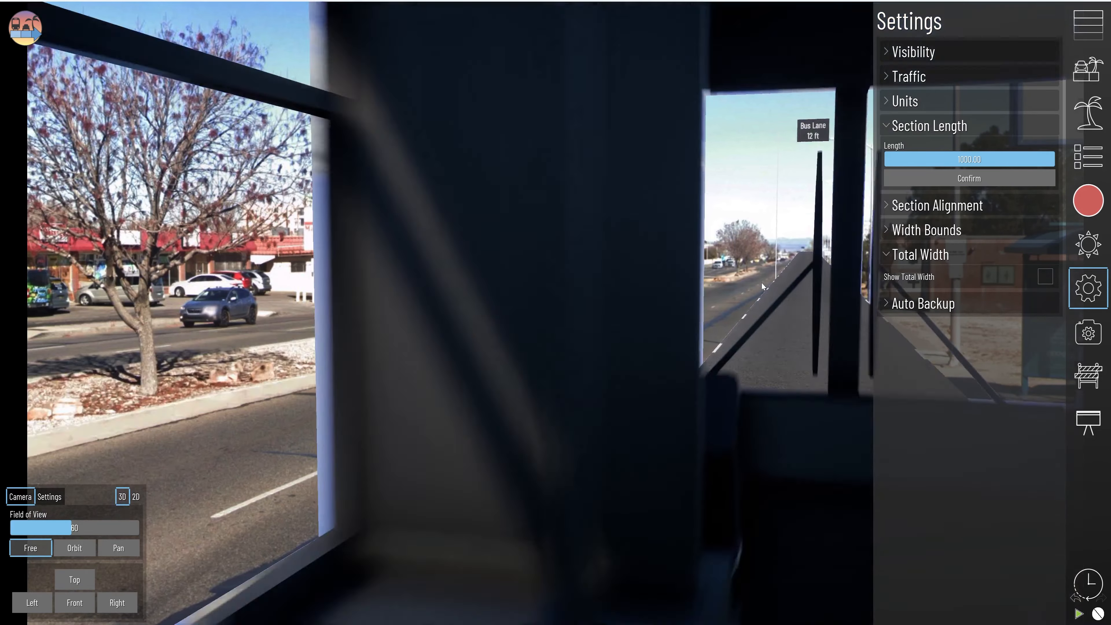
{"action": "left_click", "coordinate": [1088, 288]}
Step: Add two Common Lane sections to the left of the Bus Lane and bring the whole roadway into view
{"action": "left_click", "coordinate": [1088, 26]}
{"action": "left_click", "coordinate": [922, 116]}
{"action": "left_click", "coordinate": [774, 368]}
{"action": "left_click", "coordinate": [700, 367]}
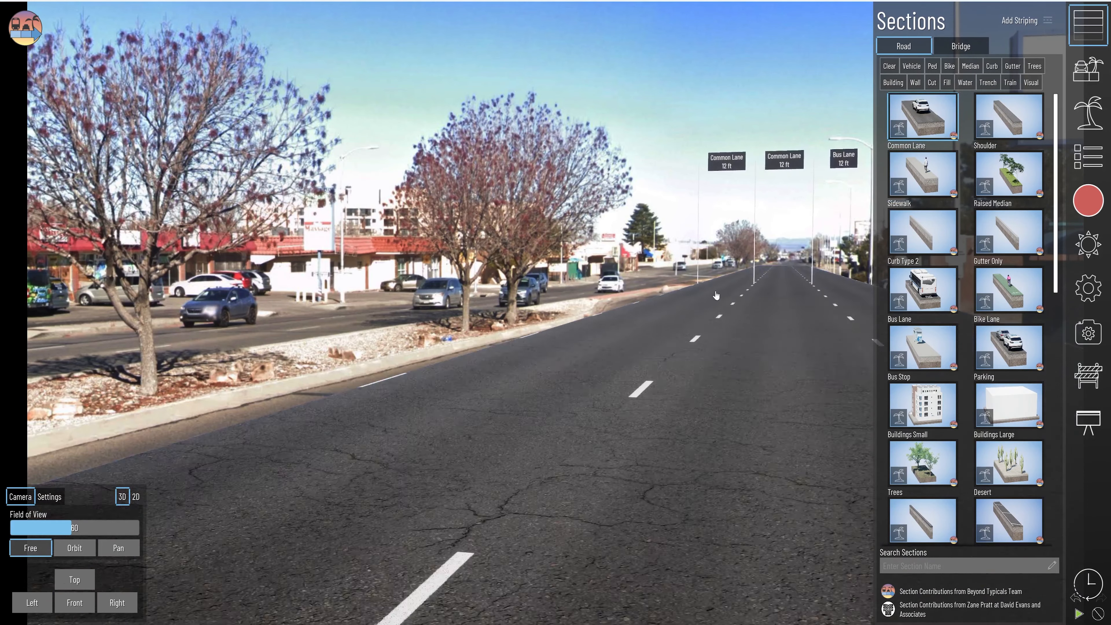
{"action": "right_click_drag", "start_coordinate": [595, 313], "coordinate": [722, 340]}
{"action": "left_click", "coordinate": [1088, 25]}
Step: Set the camera's pitch to -5.0 and yaw to -19.0 and shift its position toward the photo's perspective
{"action": "left_click", "coordinate": [49, 496]}
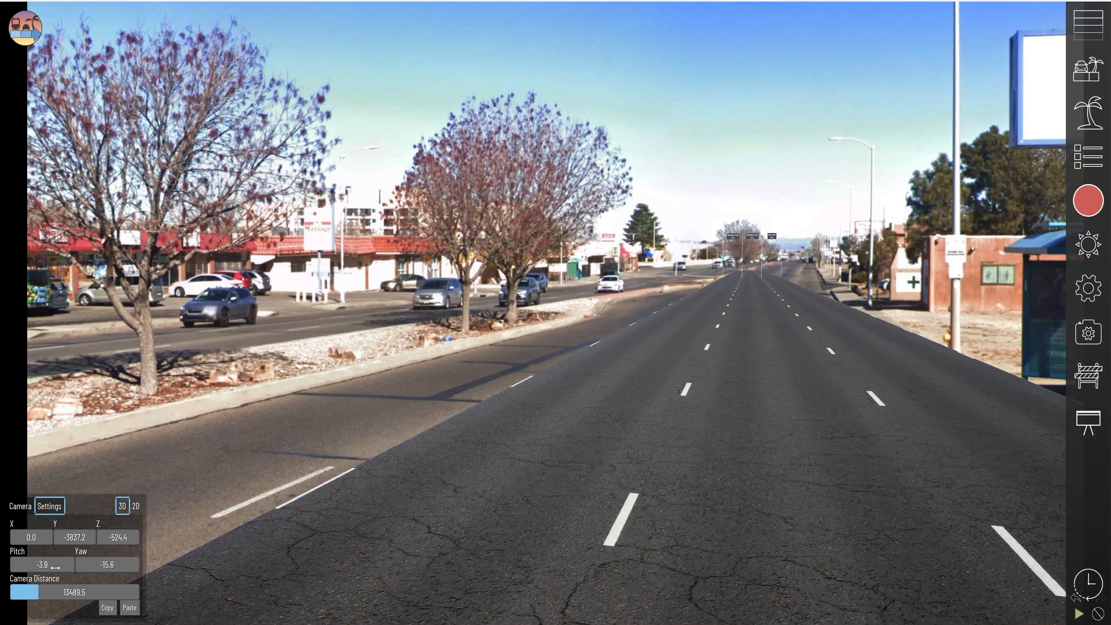
{"action": "left_click_drag", "start_coordinate": [127, 563], "coordinate": [88, 537]}
{"action": "left_click_drag", "start_coordinate": [118, 537], "coordinate": [119, 537]}
{"action": "left_click_drag", "start_coordinate": [42, 564], "coordinate": [39, 564]}
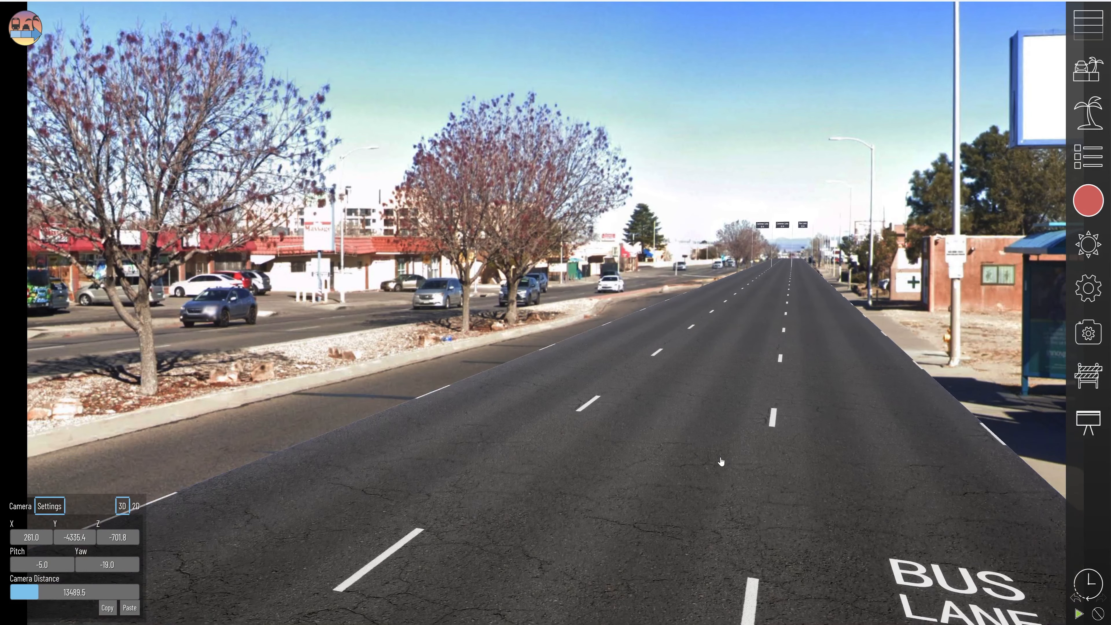
Step: Refine the camera position and widen the field of view until the lanes align with the photo's median curb and sidewalk
{"action": "right_click_drag", "start_coordinate": [722, 461], "coordinate": [699, 377]}
{"action": "scroll", "coordinate": [700, 389], "scroll_direction": "up", "scroll_amount": 1}
{"action": "left_click_drag", "start_coordinate": [107, 564], "coordinate": [70, 537]}
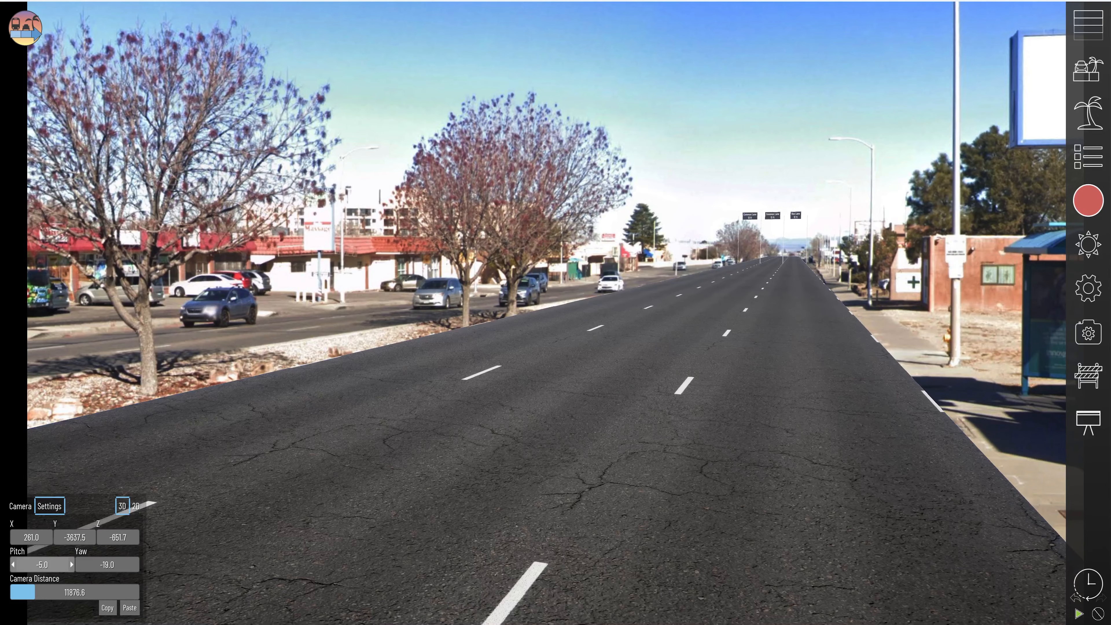
{"action": "right_click_drag", "start_coordinate": [739, 438], "coordinate": [400, 527]}
{"action": "scroll", "coordinate": [394, 508], "scroll_direction": "up", "scroll_amount": 1}
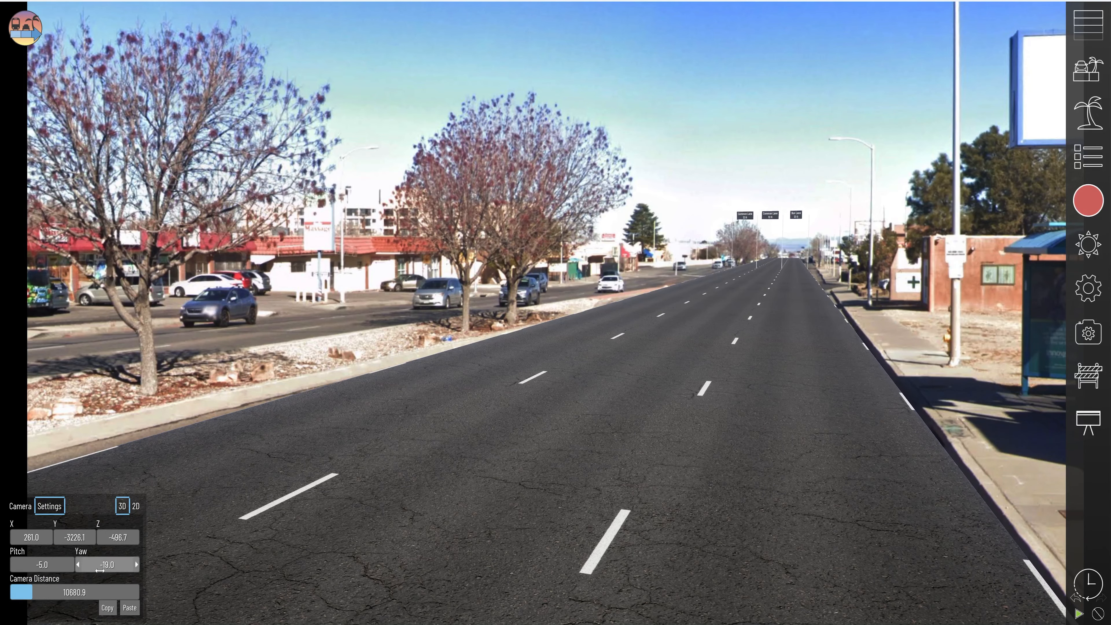
{"action": "left_click_drag", "start_coordinate": [107, 564], "coordinate": [104, 565]}
{"action": "right_click_drag", "start_coordinate": [420, 517], "coordinate": [444, 543]}
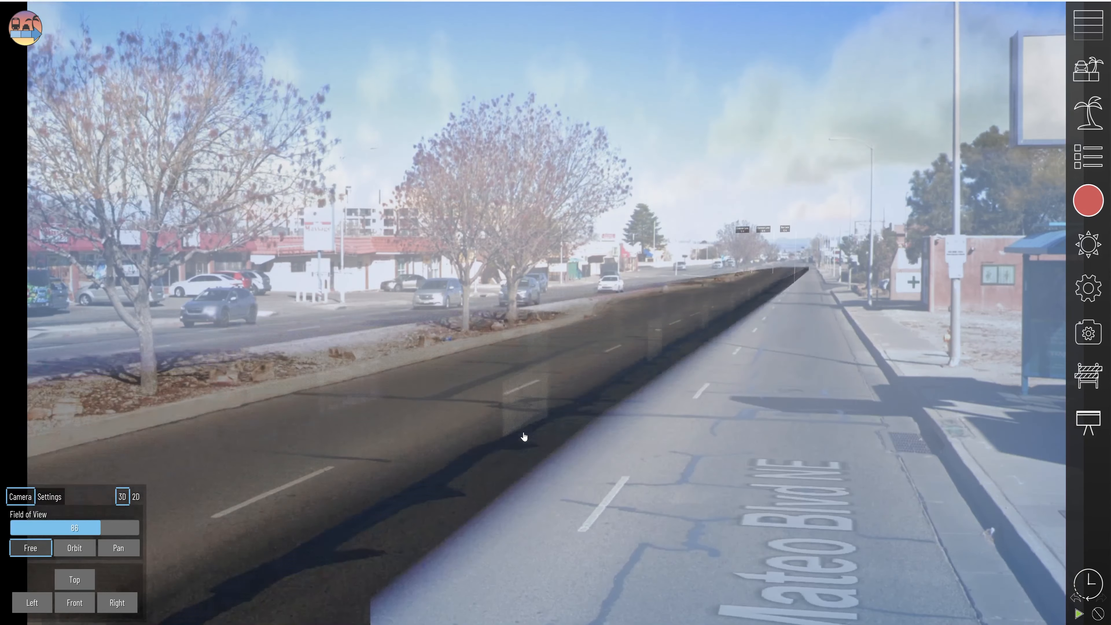
{"action": "right_click_drag", "start_coordinate": [524, 437], "coordinate": [695, 453]}
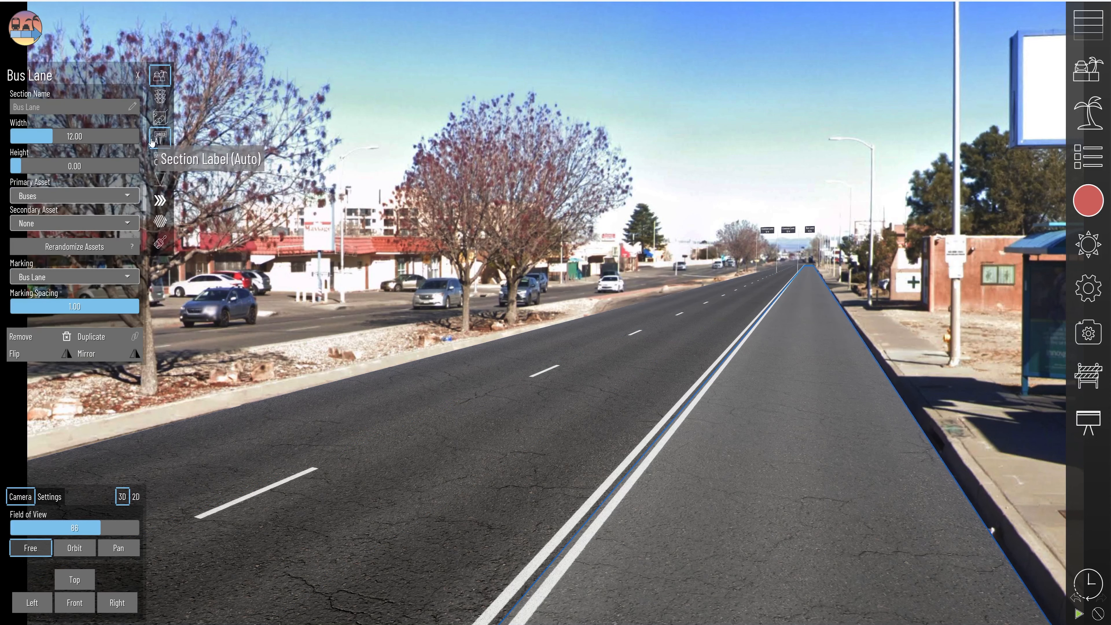
Step: Texture the Bus Lane surface with 06 Brushed Concrete and colour it dark red
{"action": "left_click", "coordinate": [160, 242]}
{"action": "left_click", "coordinate": [92, 117]}
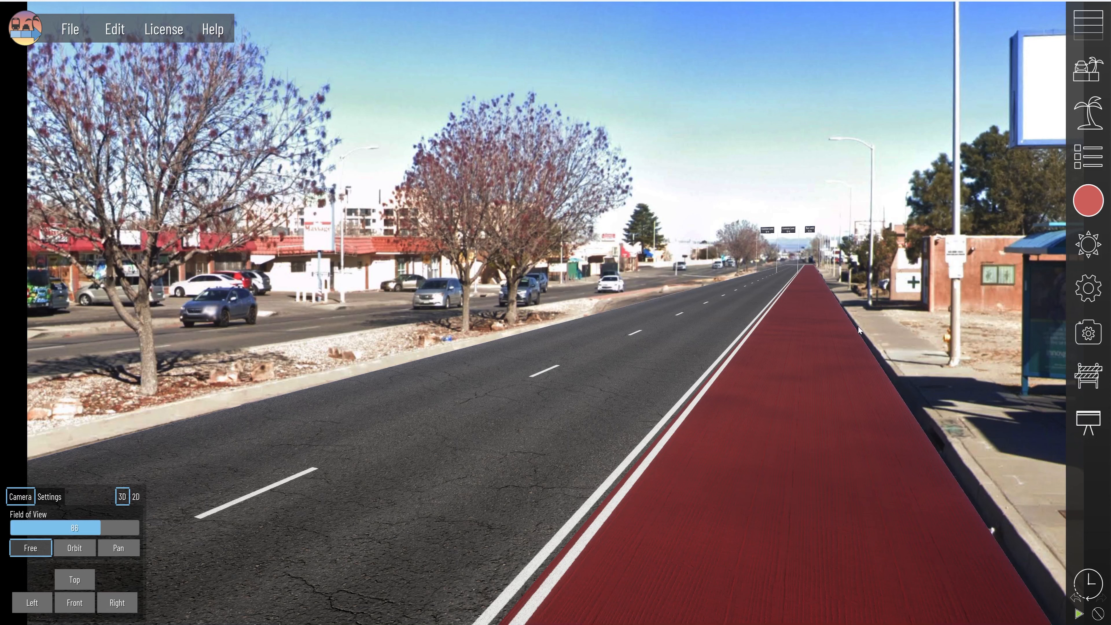
{"action": "left_click", "coordinate": [808, 424]}
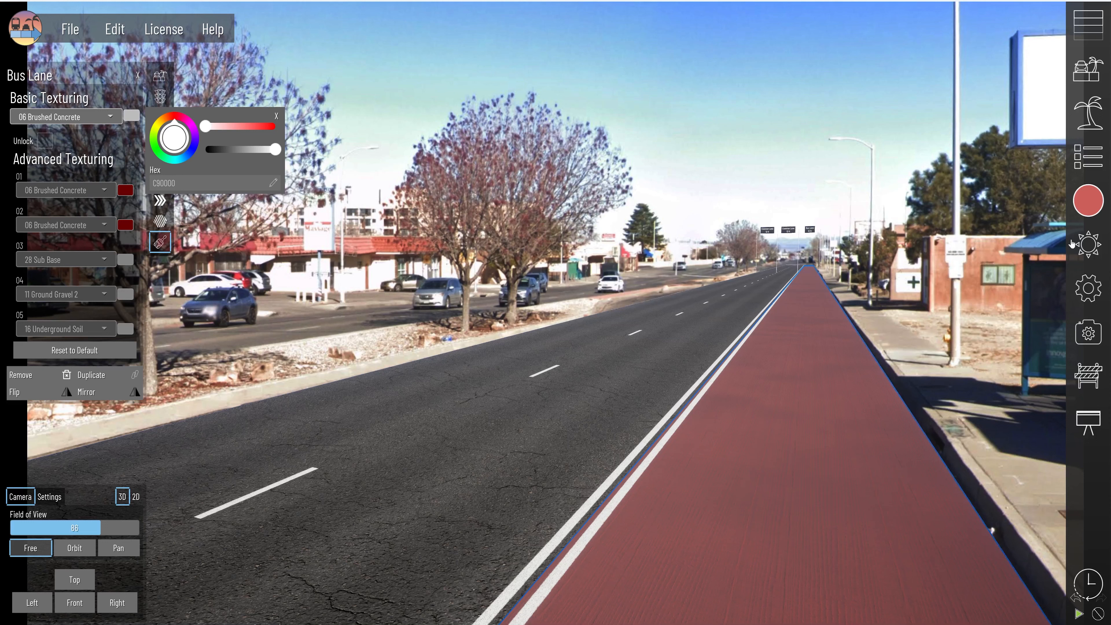
{"action": "left_click", "coordinate": [836, 217]}
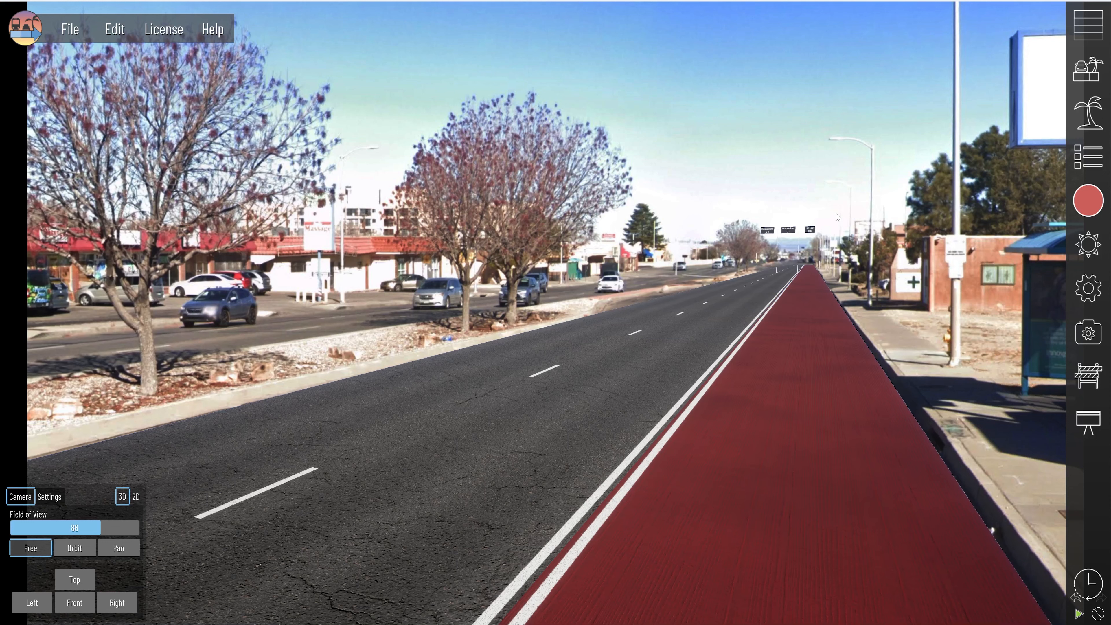
Step: Search the asset library for "bus" and place BUS and ONLY pavement markings on the red lane
{"action": "left_click", "coordinate": [1089, 113]}
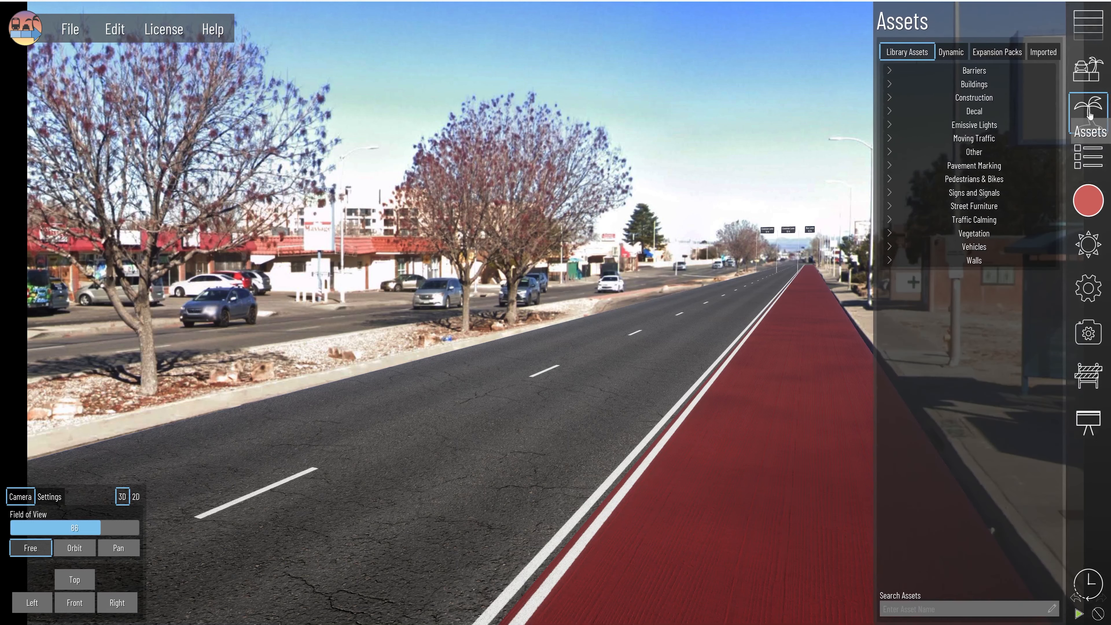
{"action": "left_click", "coordinate": [900, 608]}
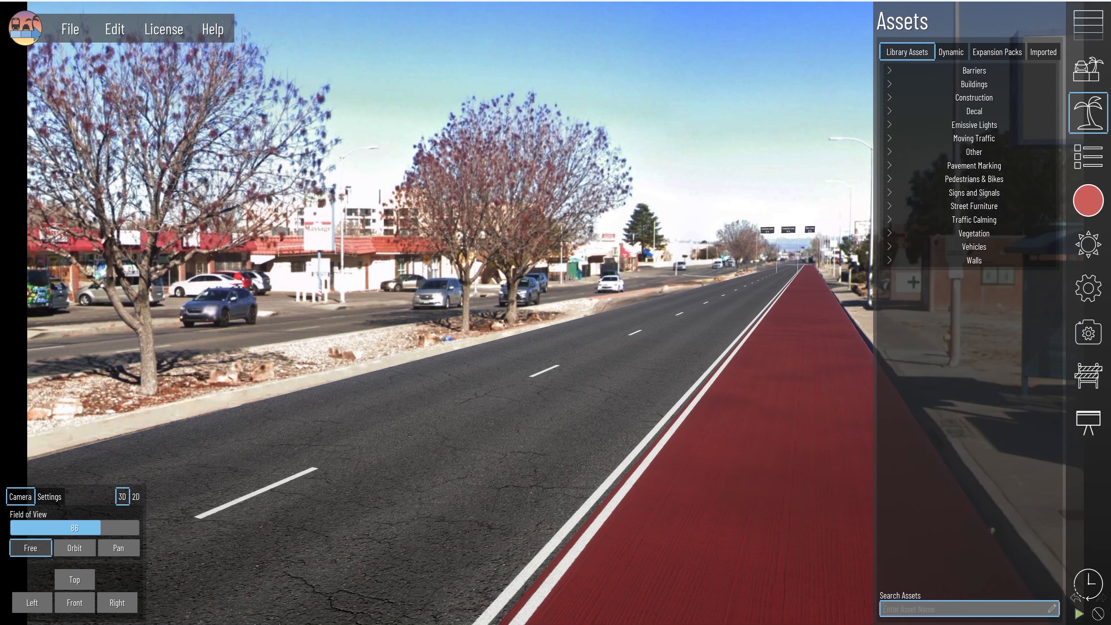
{"action": "type", "text": "bus"}
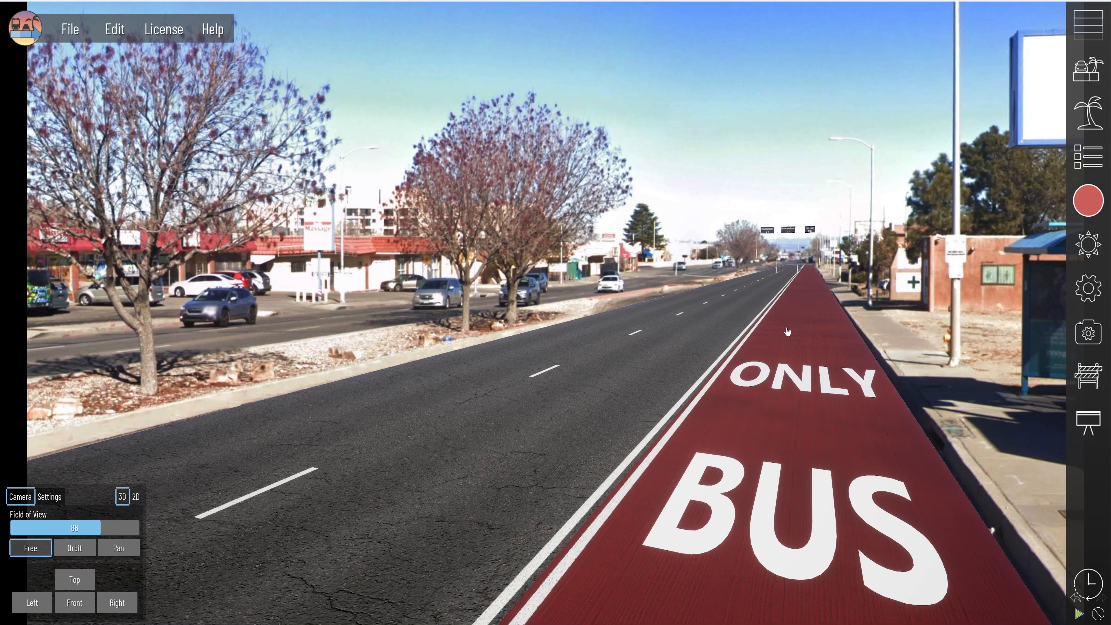
Step: Set the Bus Lane label's position to -0.69 and height to 21.03 ft, and apply these defaults to all labels
{"action": "left_click", "coordinate": [810, 283]}
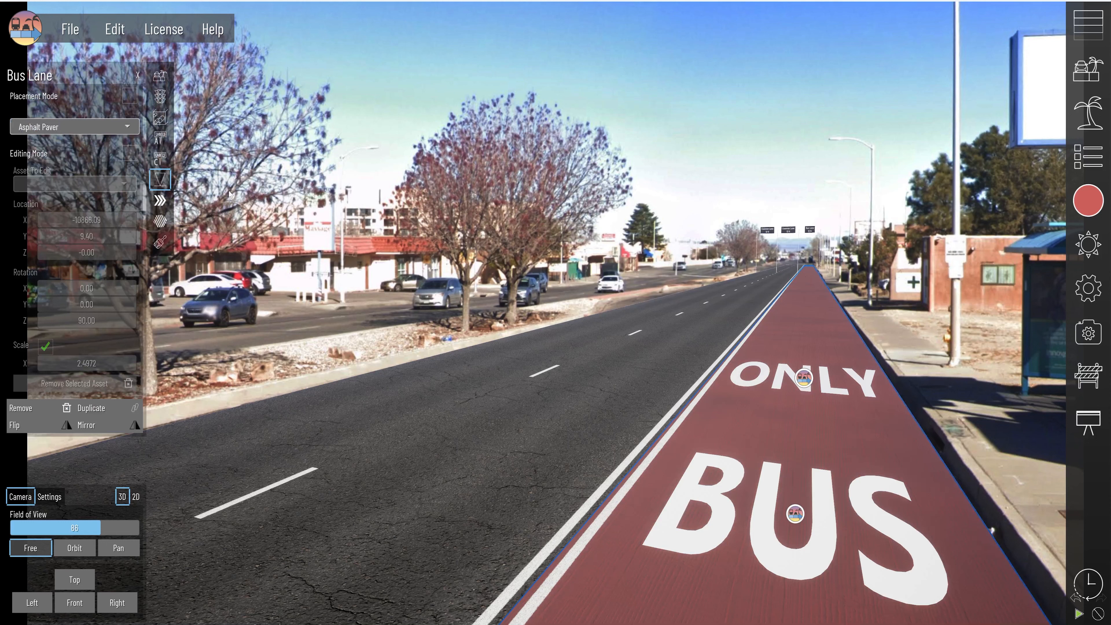
{"action": "left_click", "coordinate": [163, 138]}
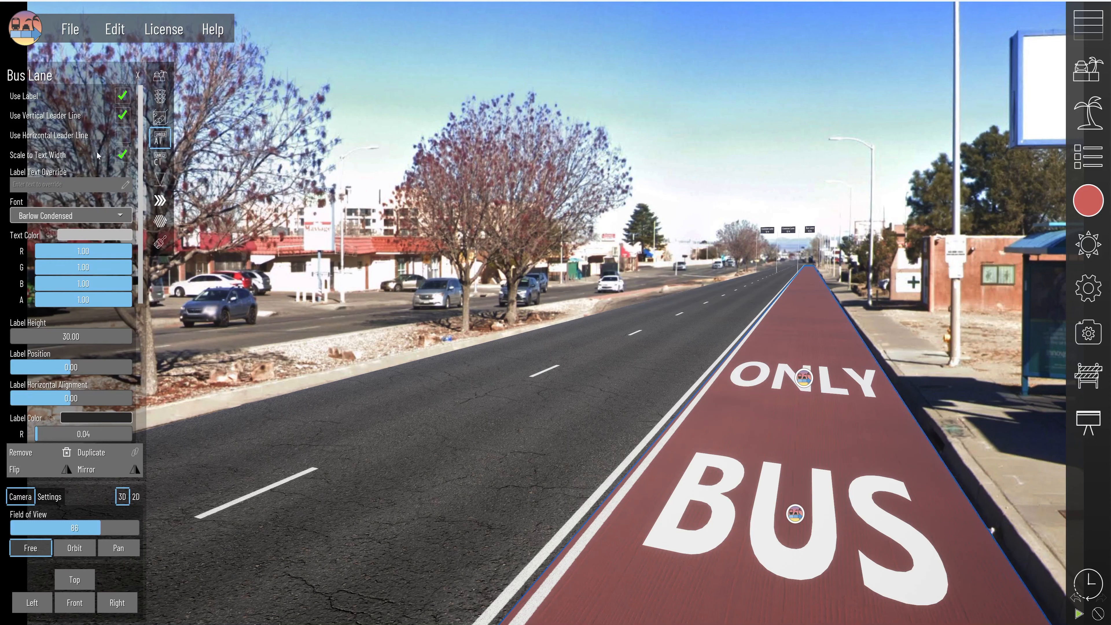
{"action": "scroll", "coordinate": [97, 154], "scroll_direction": "down", "scroll_amount": 3}
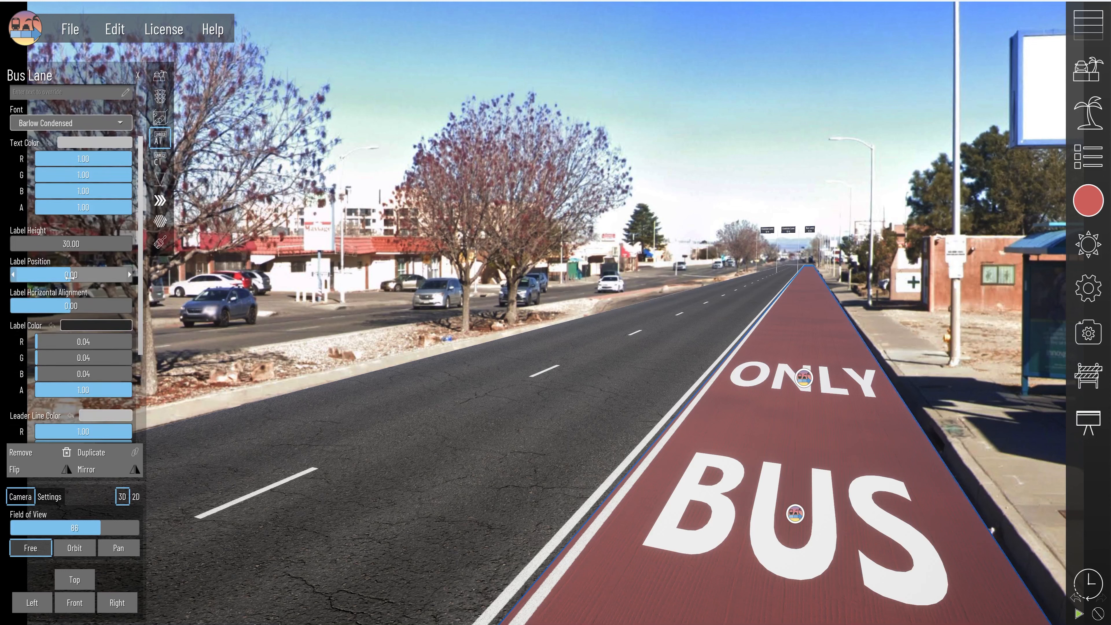
{"action": "left_click_drag", "start_coordinate": [70, 274], "coordinate": [28, 275]}
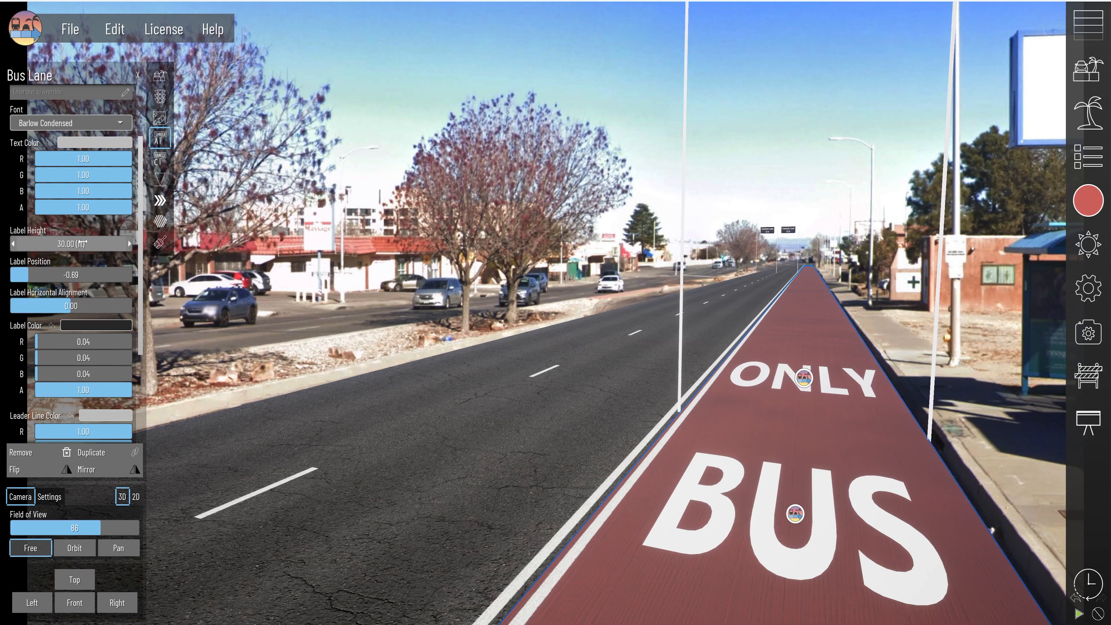
{"action": "left_click_drag", "start_coordinate": [78, 244], "coordinate": [52, 244]}
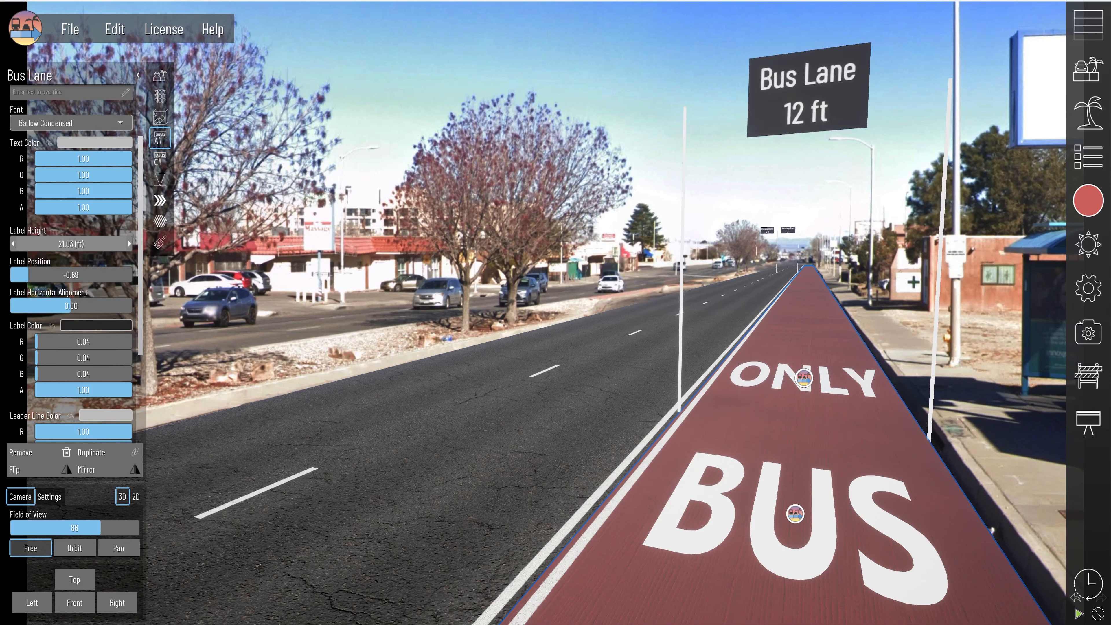
{"action": "scroll", "coordinate": [93, 319], "scroll_direction": "down", "scroll_amount": 6}
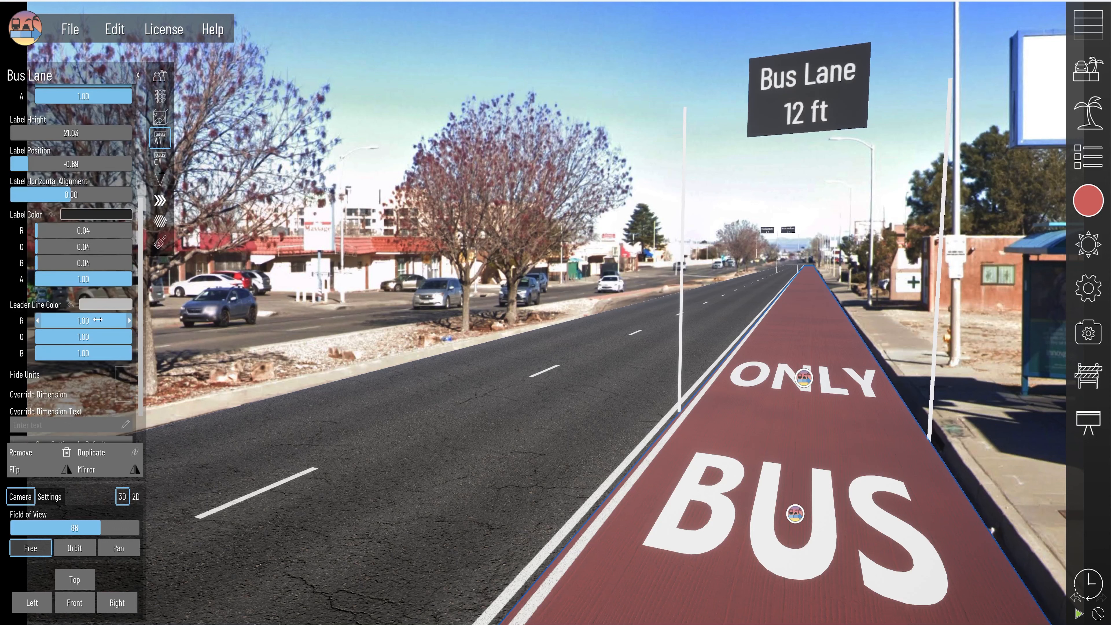
{"action": "left_click", "coordinate": [92, 432]}
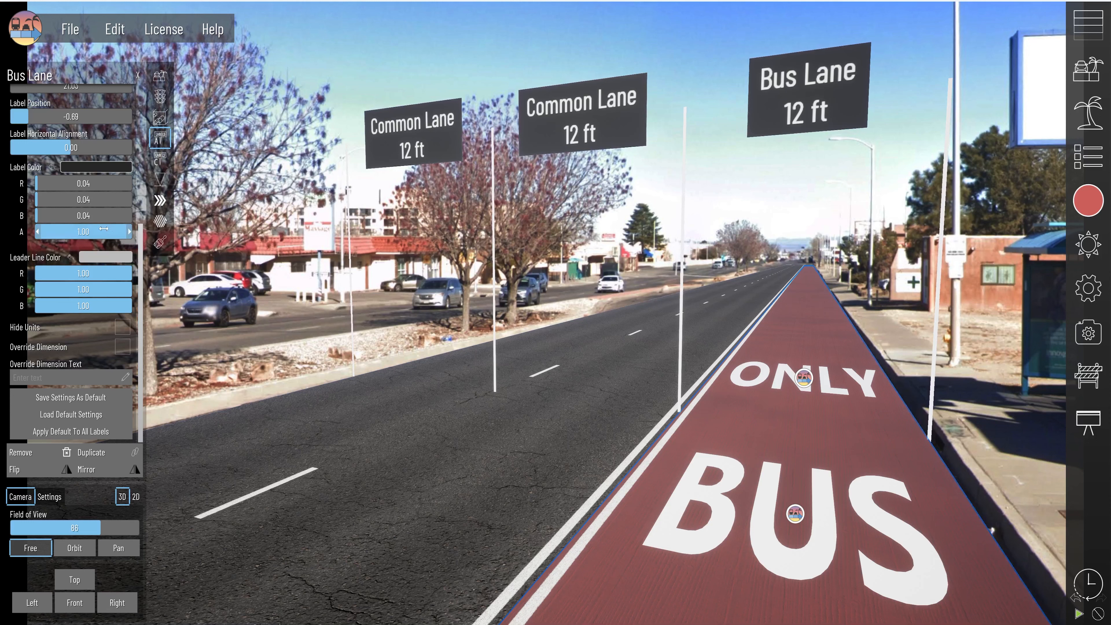
Step: Change the Bus Lane label's background to dark red with R 0.24, G 0.05 and B 0.05
{"action": "scroll", "coordinate": [89, 211], "scroll_direction": "up", "scroll_amount": 1}
{"action": "scroll", "coordinate": [89, 211], "scroll_direction": "up", "scroll_amount": 1}
{"action": "left_click", "coordinate": [96, 240]}
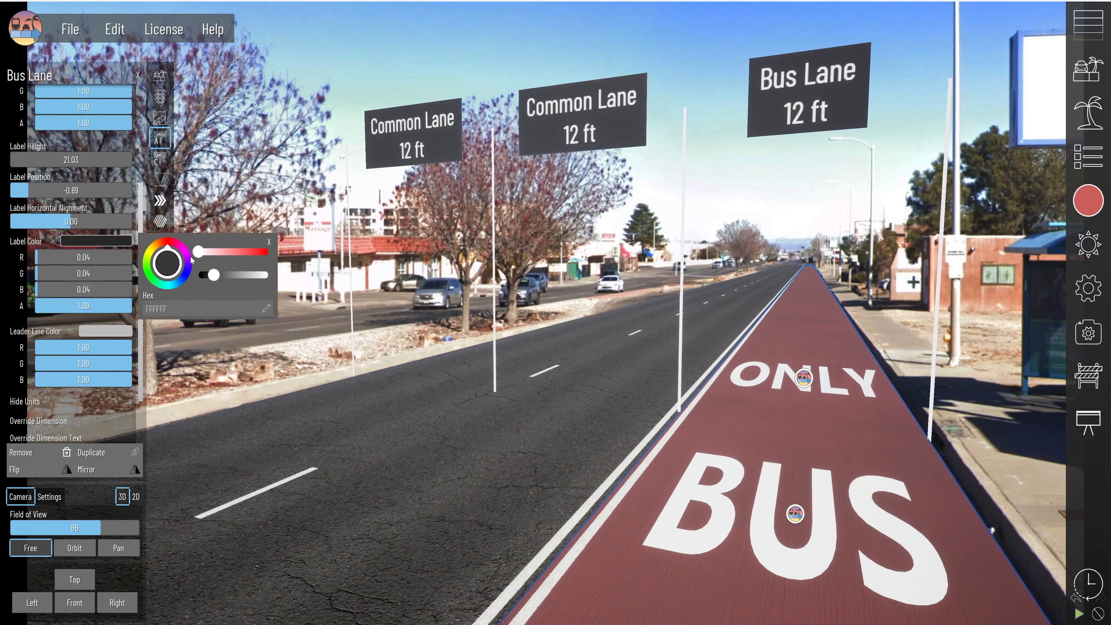
{"action": "left_click_drag", "start_coordinate": [199, 252], "coordinate": [268, 252]}
{"action": "mouse_move", "coordinate": [213, 275]}
{"action": "left_mouse_down"}
{"action": "mouse_move", "coordinate": [254, 275]}
{"action": "mouse_move", "coordinate": [234, 274]}
{"action": "left_mouse_up"}
{"action": "left_click", "coordinate": [234, 252]}
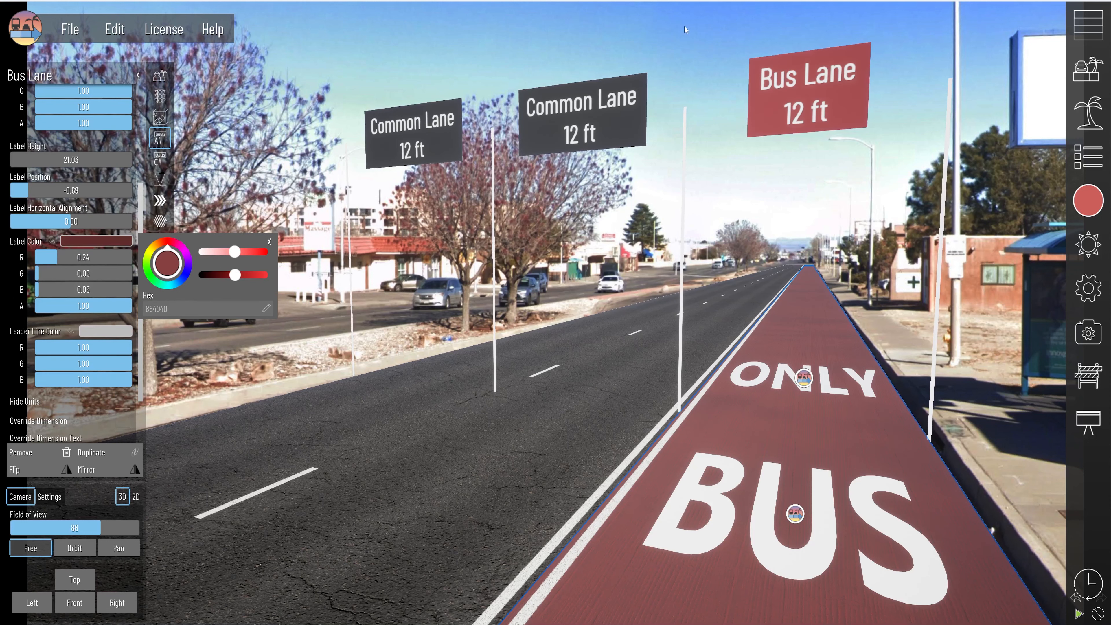
Step: Place a Bus Shelter 1 from the street furniture assets onto the red bus lane
{"action": "left_click", "coordinate": [686, 30]}
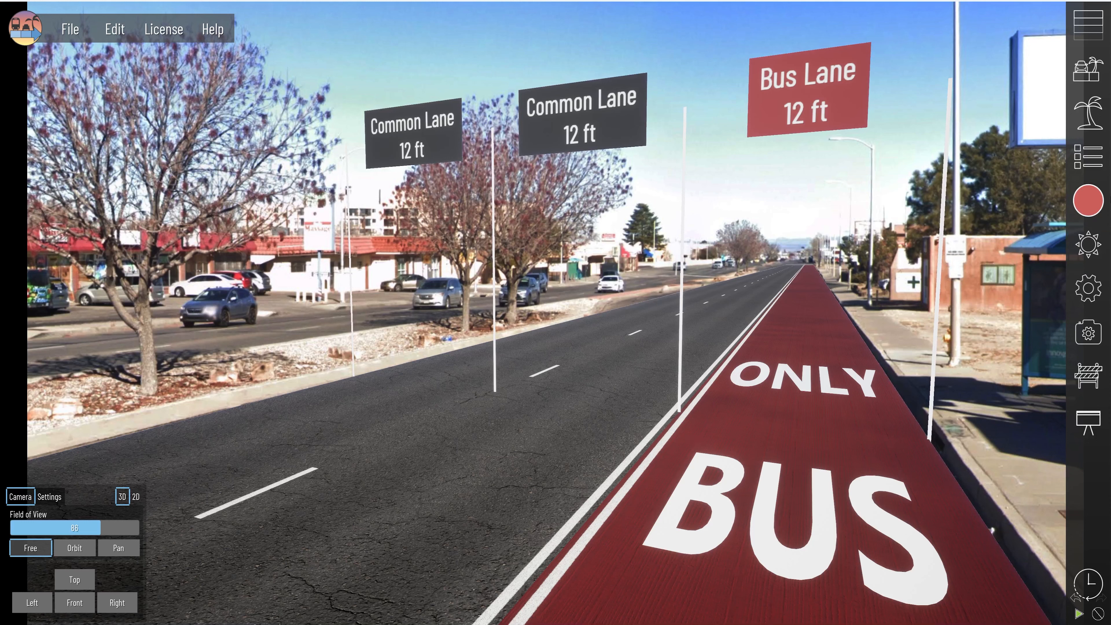
{"action": "left_click", "coordinate": [1084, 81]}
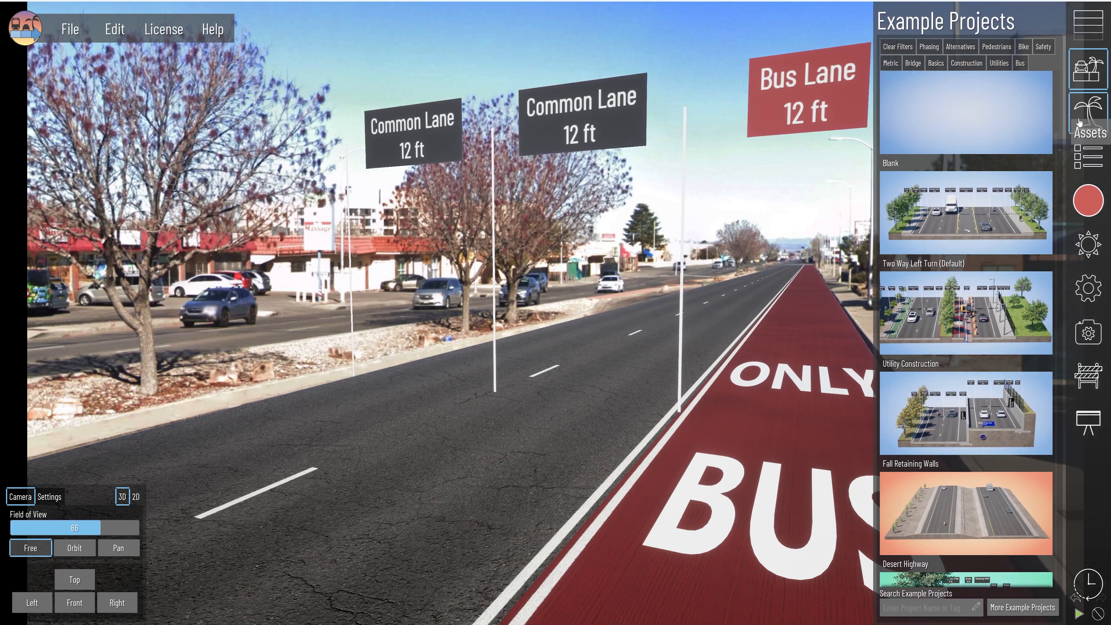
{"action": "left_click", "coordinate": [1084, 120]}
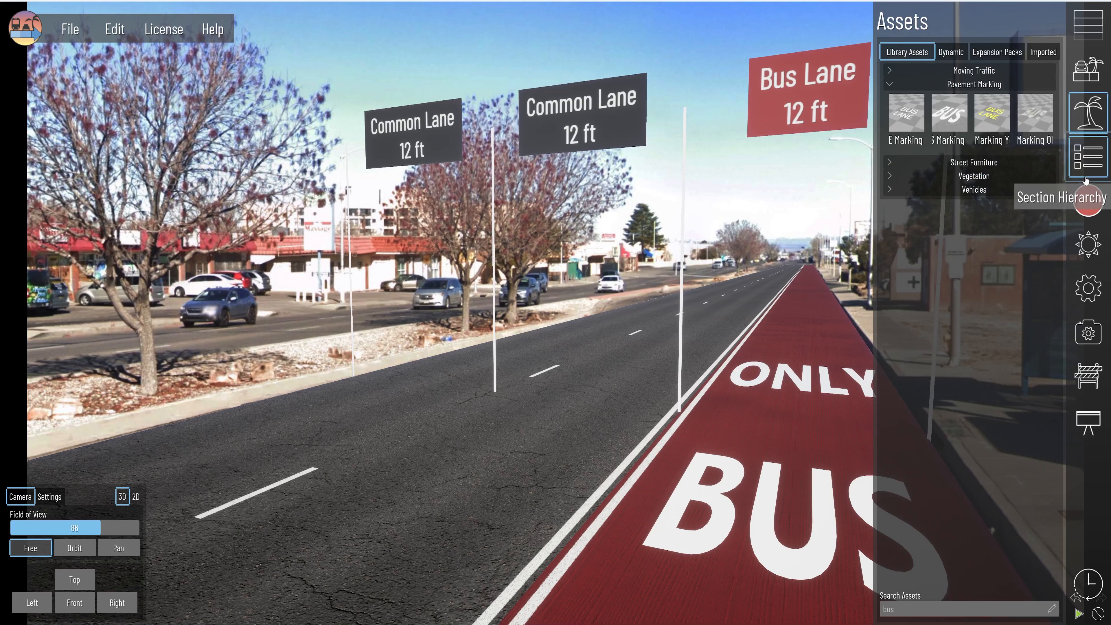
{"action": "left_click", "coordinate": [889, 85]}
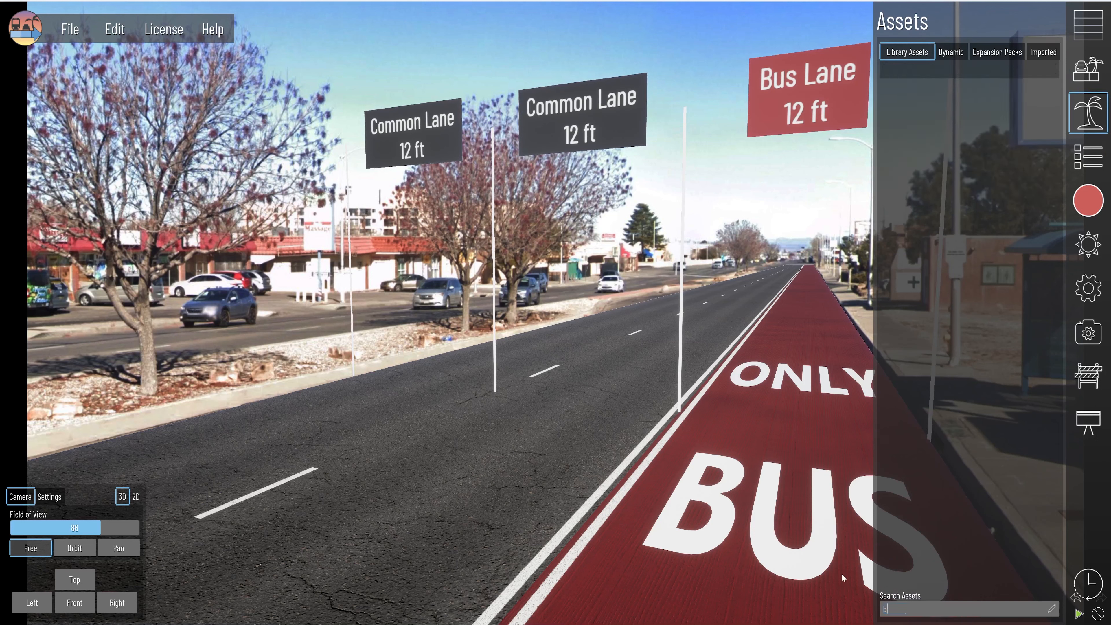
{"action": "left_click", "coordinate": [889, 99]}
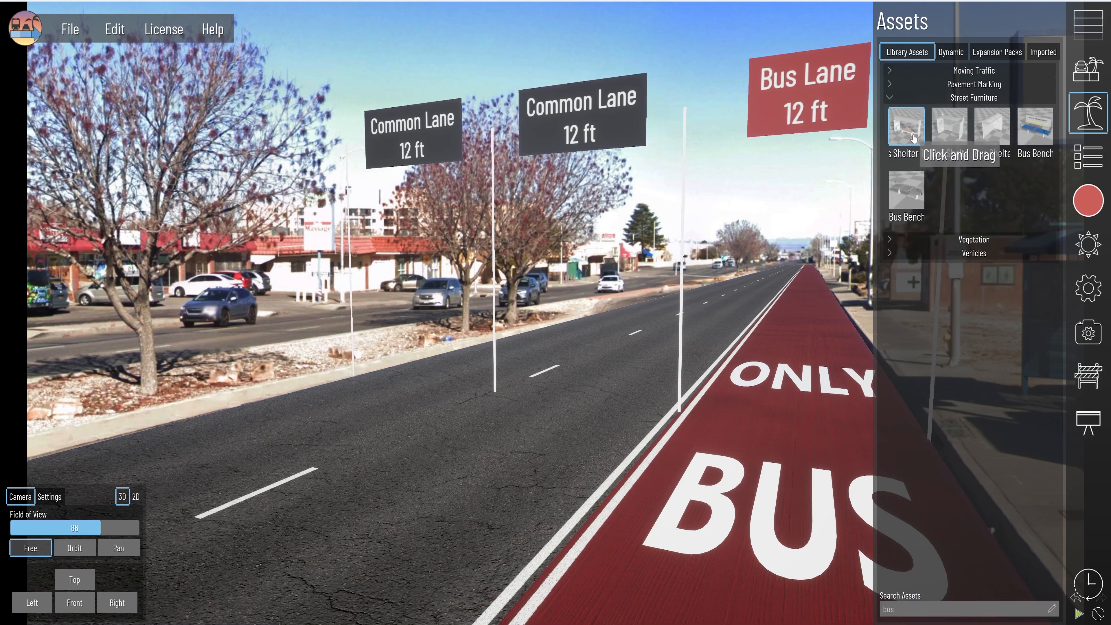
{"action": "left_click_drag", "start_coordinate": [905, 127], "coordinate": [802, 449]}
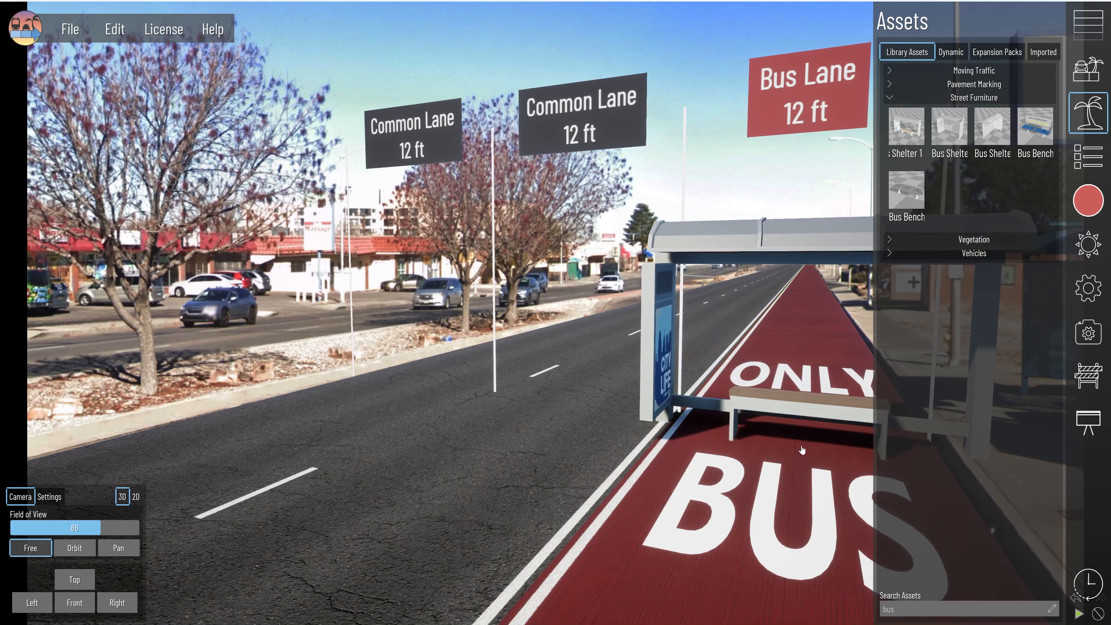
{"action": "left_click", "coordinate": [1093, 125]}
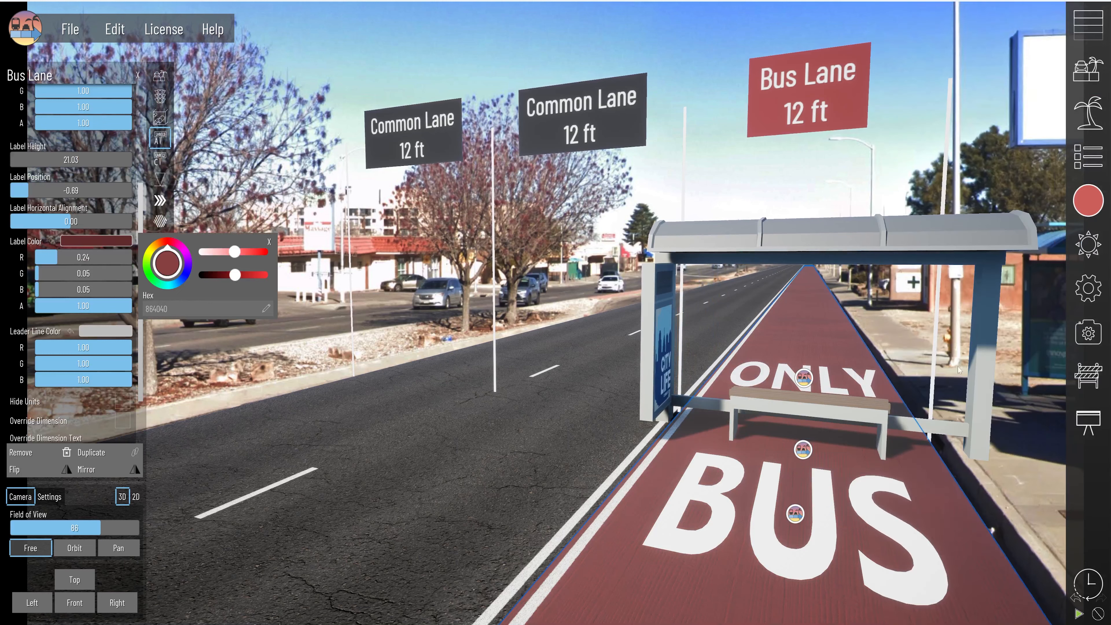
Step: Rotate the bus shelter to 178.72 about Z and move it off the bus lane over the adjacent sidewalk
{"action": "left_click", "coordinate": [806, 452]}
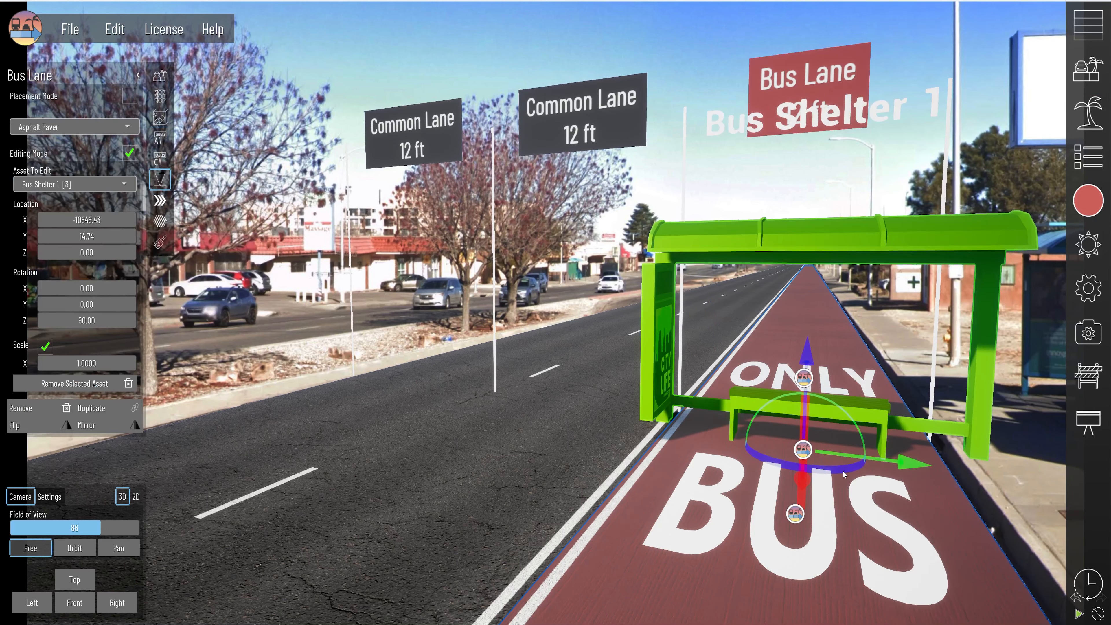
{"action": "left_click_drag", "start_coordinate": [843, 474], "coordinate": [667, 468]}
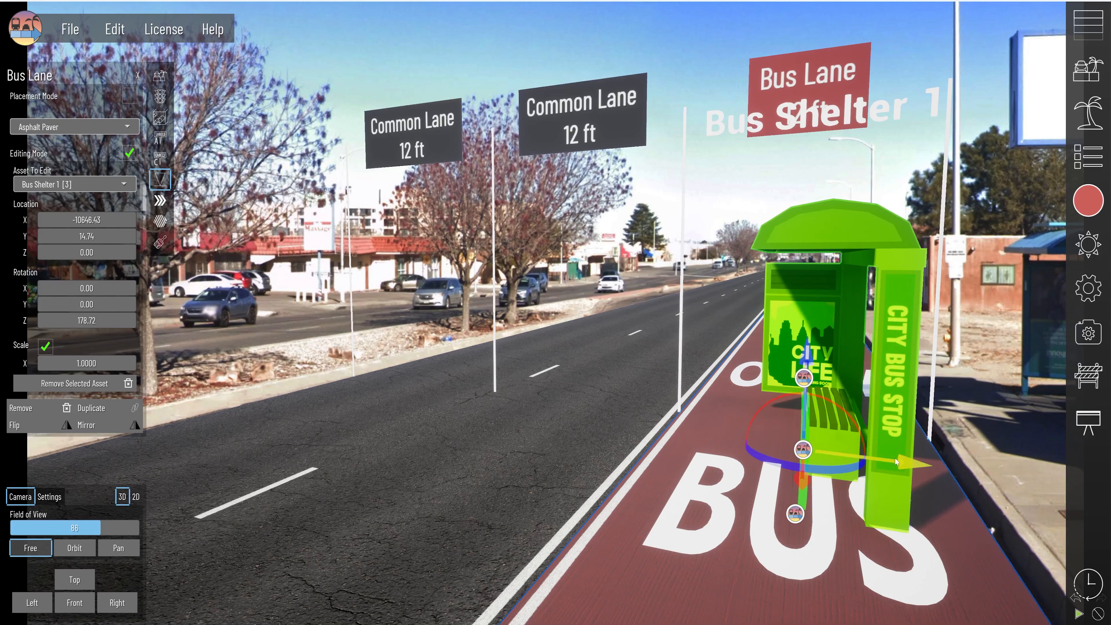
{"action": "left_click_drag", "start_coordinate": [896, 461], "coordinate": [1018, 300]}
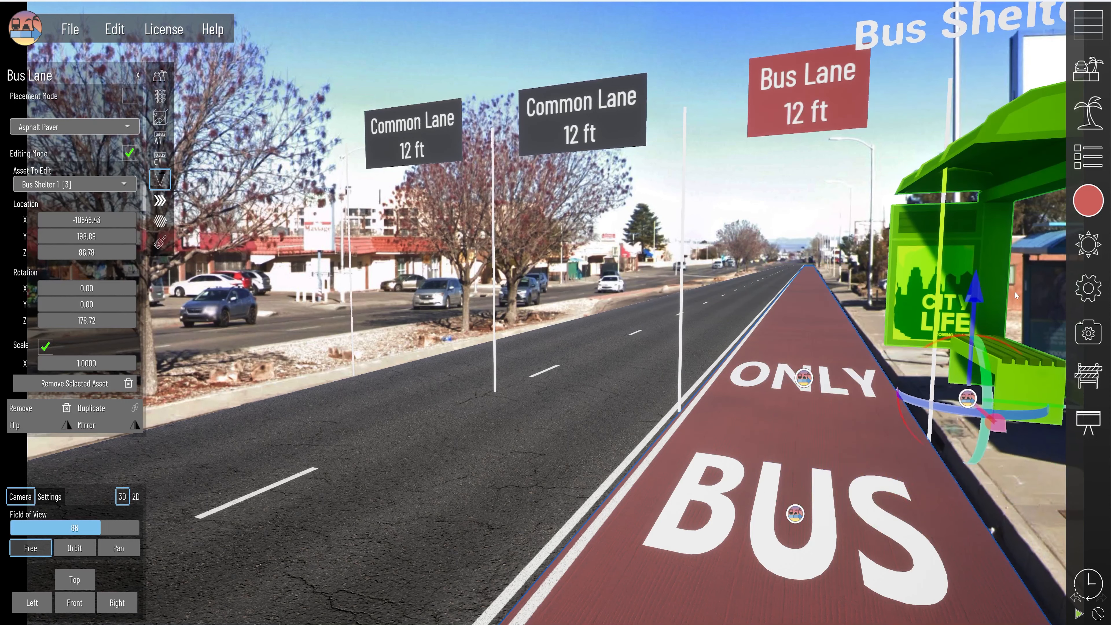
Step: Set the sun's time of day to 9.48 so the shelter's shadow falls across the bus lane
{"action": "left_click", "coordinate": [1088, 291]}
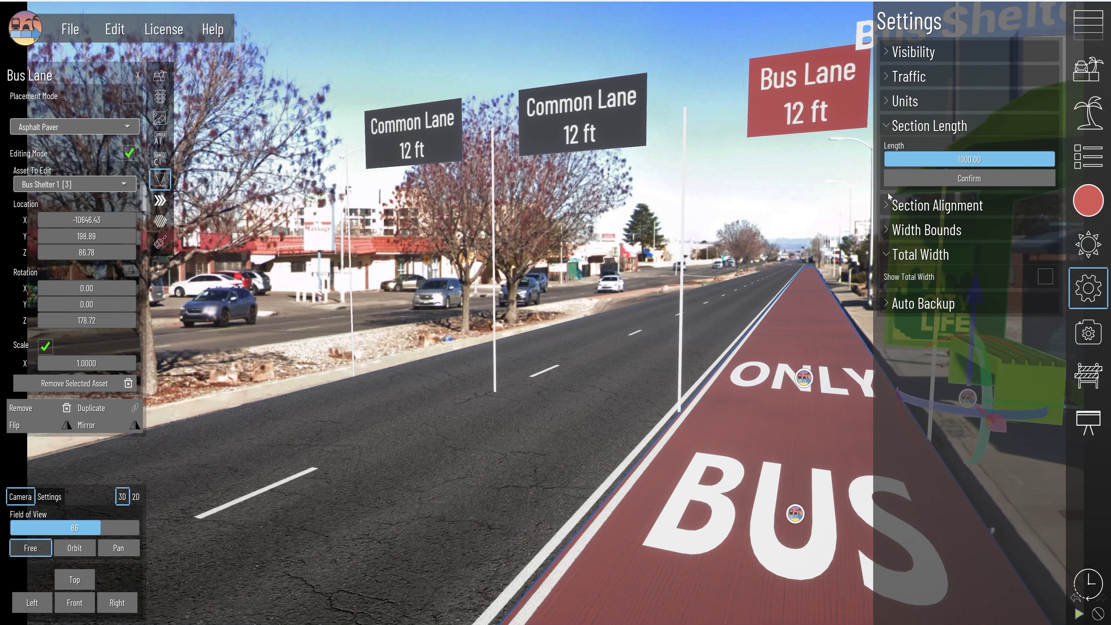
{"action": "left_click", "coordinate": [1087, 244]}
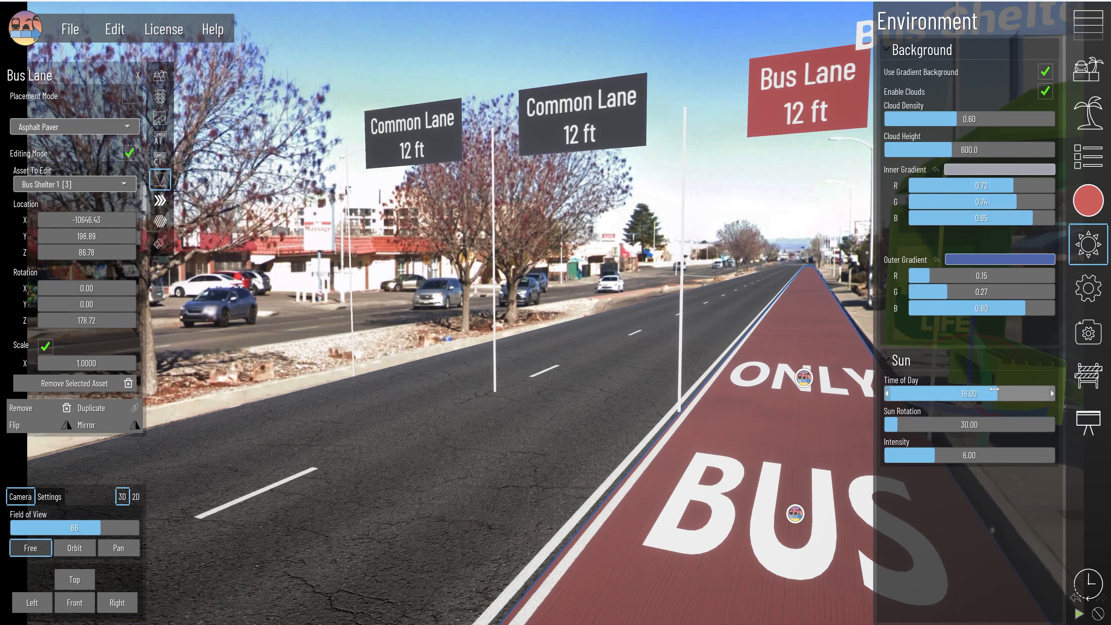
{"action": "left_click_drag", "start_coordinate": [999, 393], "coordinate": [951, 393]}
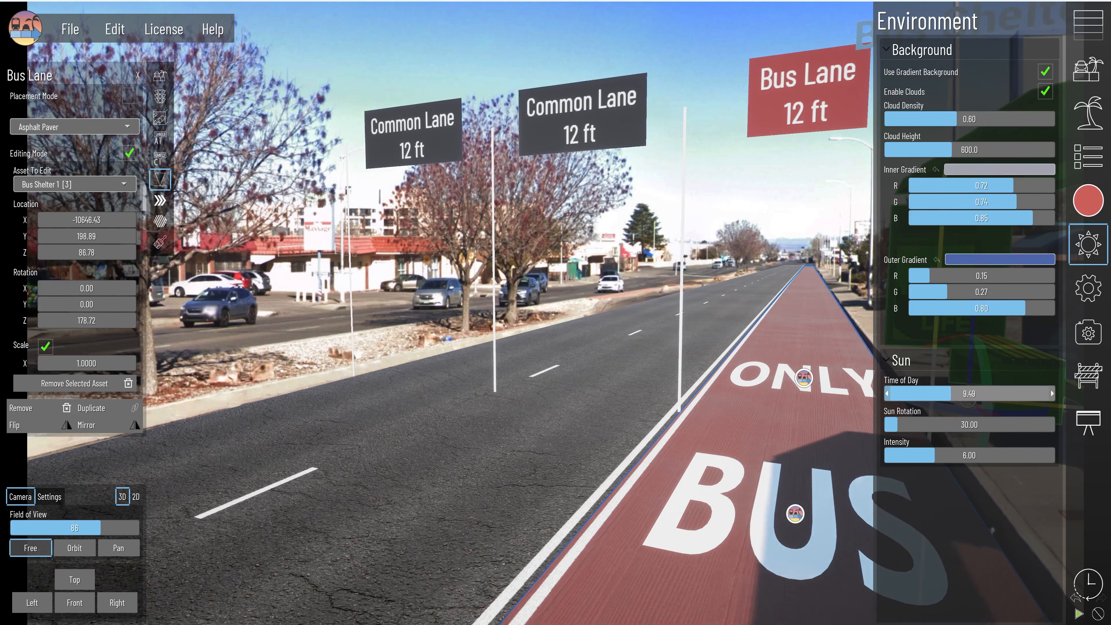
{"action": "left_click_drag", "start_coordinate": [912, 429], "coordinate": [940, 329]}
{"action": "left_click", "coordinate": [1087, 244]}
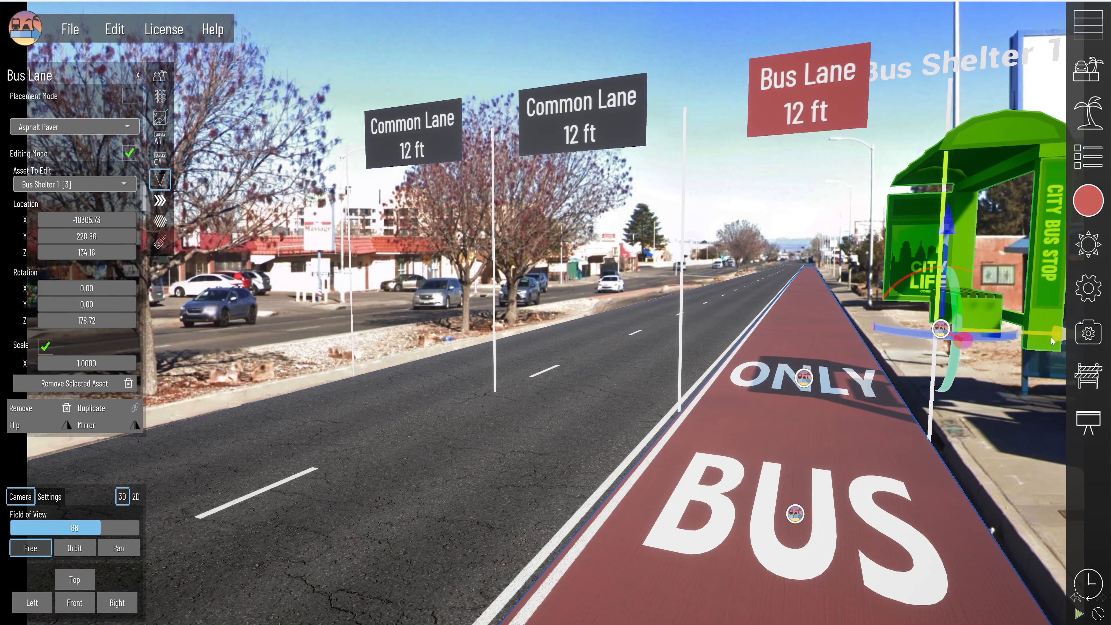
Step: Raise the bus shelter to Z 170.34, shift it sideways to Y 274.69 and set its scale to 3
{"action": "left_click_drag", "start_coordinate": [952, 231], "coordinate": [940, 210]}
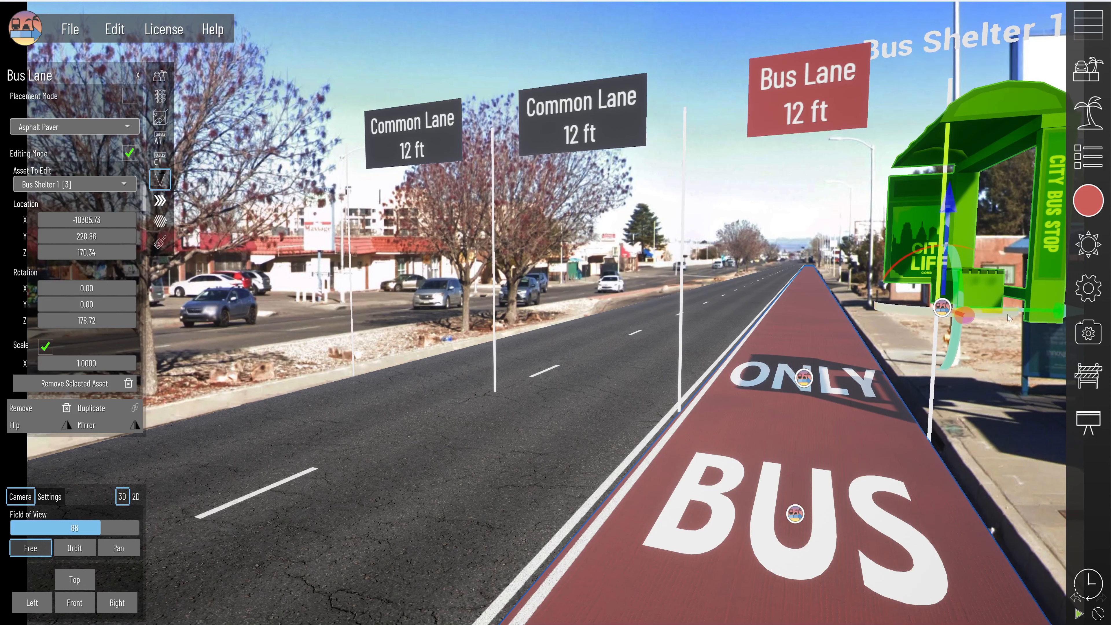
{"action": "left_click_drag", "start_coordinate": [1052, 314], "coordinate": [1106, 317]}
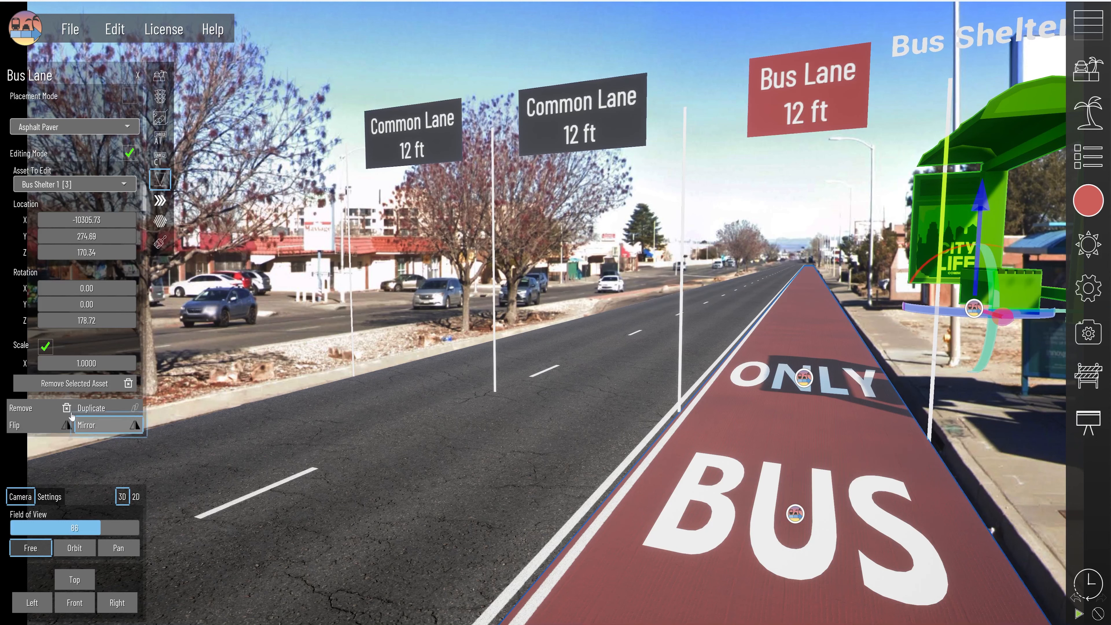
{"action": "type", "text": "3"}
{"action": "key", "text": "Return"}
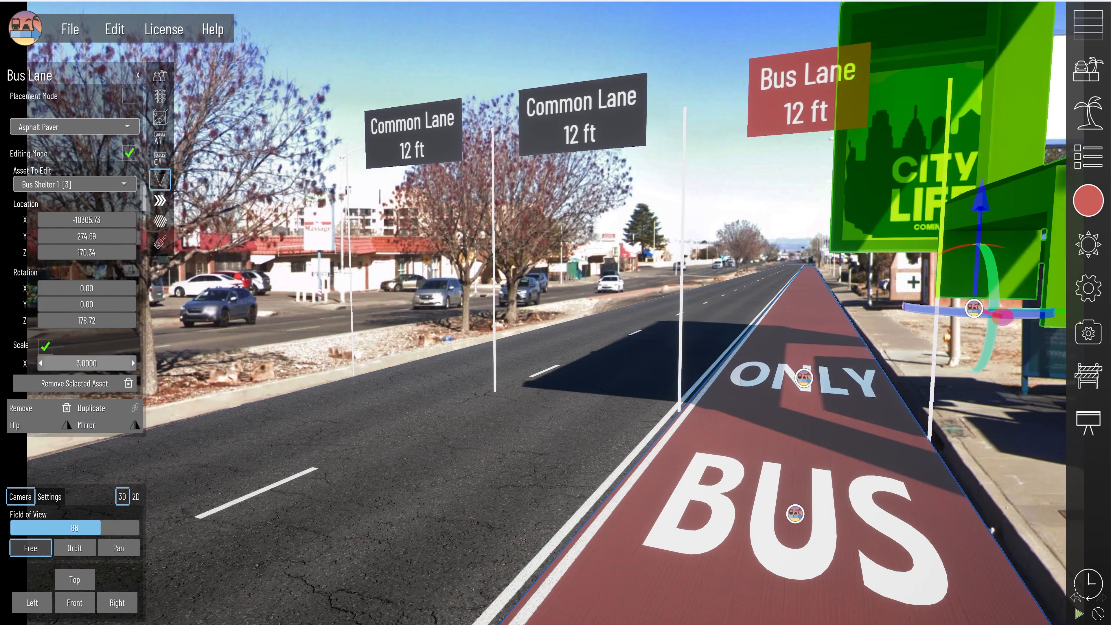
Step: Shift the bus shelter farther sideways out of view and set its scale to 1.5, leaving its shadow on the lane
{"action": "left_click_drag", "start_coordinate": [87, 237], "coordinate": [264, 271]}
{"action": "left_click", "coordinate": [87, 363]}
{"action": "type", "text": "1.5"}
{"action": "key", "text": "Return"}
{"action": "left_click", "coordinate": [901, 188]}
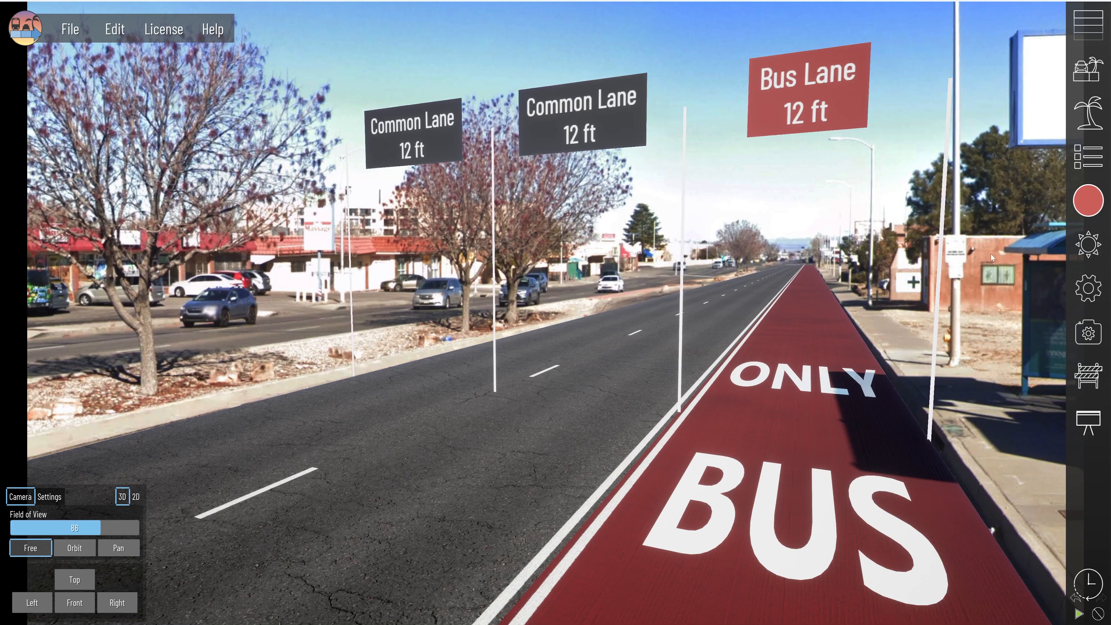
Step: Clear the asset search and place a Beech Tree 1 from the vegetation assets onto the bus lane
{"action": "left_click", "coordinate": [1094, 116]}
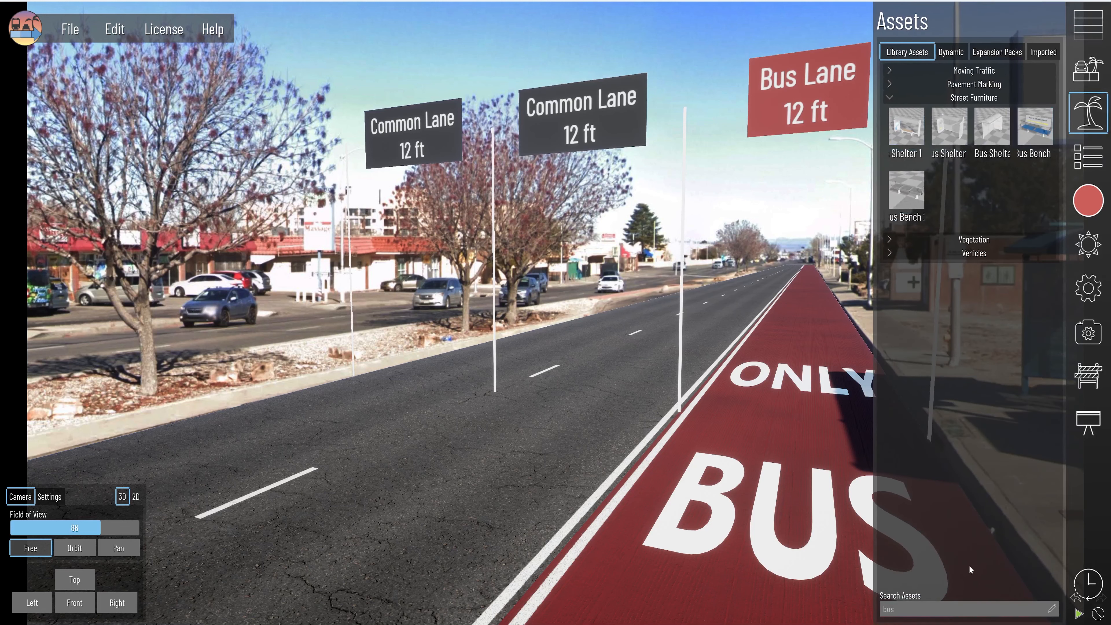
{"action": "left_click", "coordinate": [966, 609]}
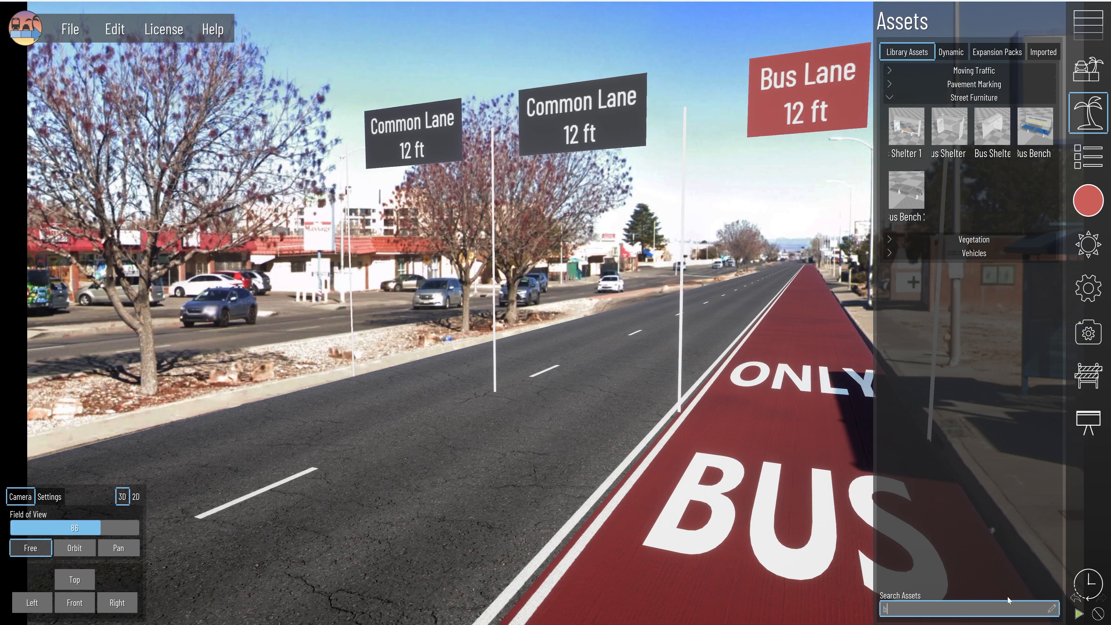
{"action": "left_click", "coordinate": [901, 99]}
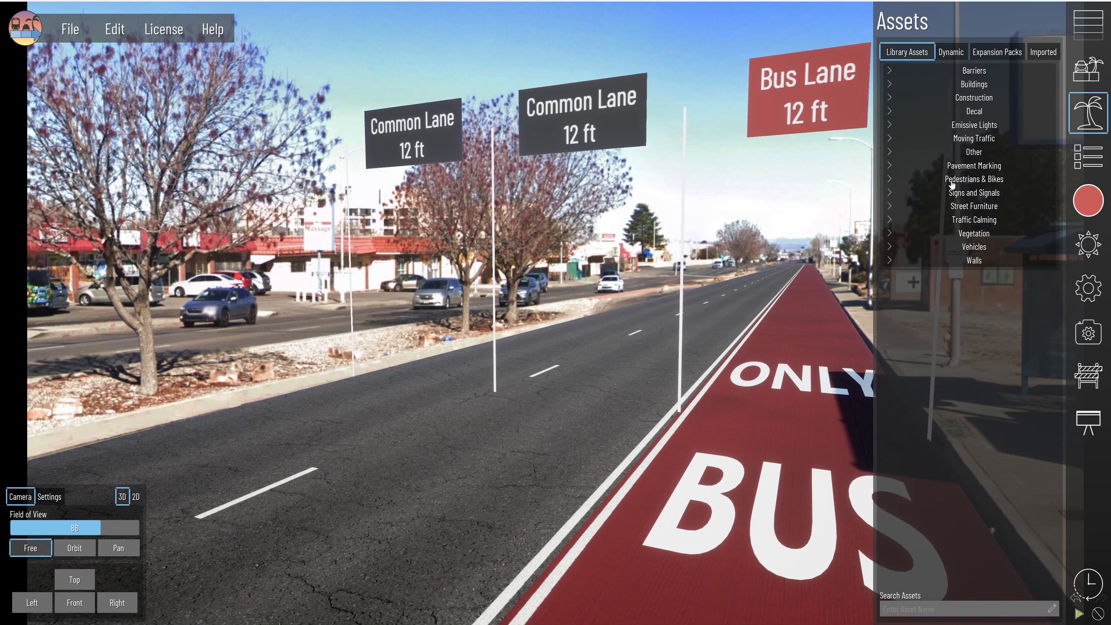
{"action": "left_click", "coordinate": [893, 236]}
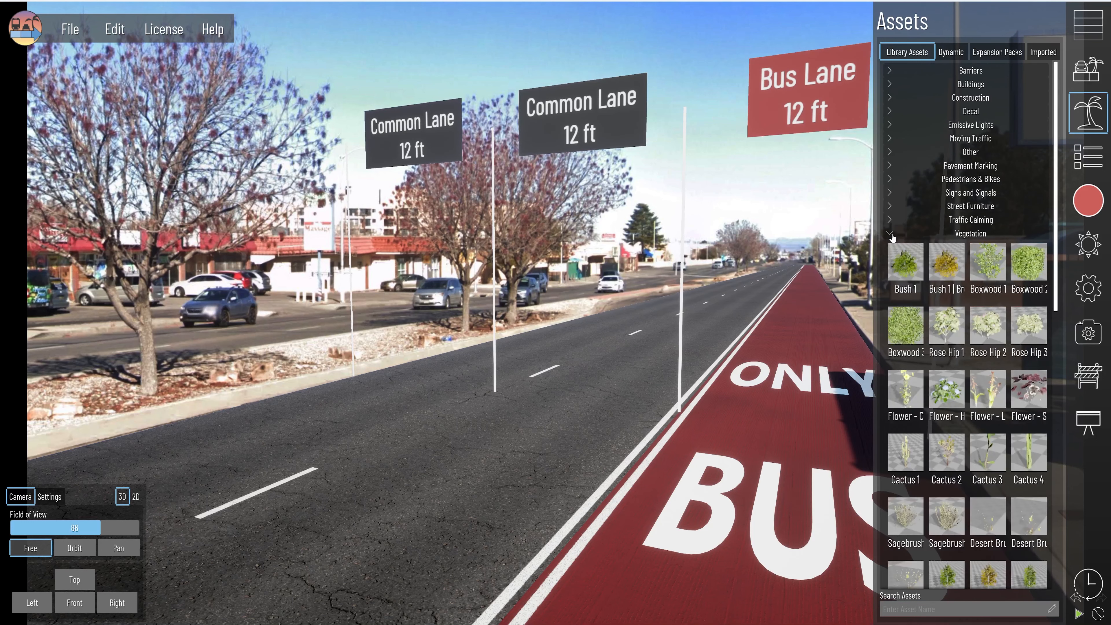
{"action": "scroll", "coordinate": [940, 359], "scroll_direction": "down", "scroll_amount": 5}
{"action": "left_click_drag", "start_coordinate": [944, 354], "coordinate": [800, 342]}
{"action": "left_click", "coordinate": [800, 342]}
Step: Raise the beech tree to Z 539.66, set its scale to 2 and shift it sideways out of view
{"action": "left_click_drag", "start_coordinate": [800, 289], "coordinate": [830, 145]}
{"action": "left_click_drag", "start_coordinate": [857, 195], "coordinate": [1001, 186]}
{"action": "left_click", "coordinate": [87, 363]}
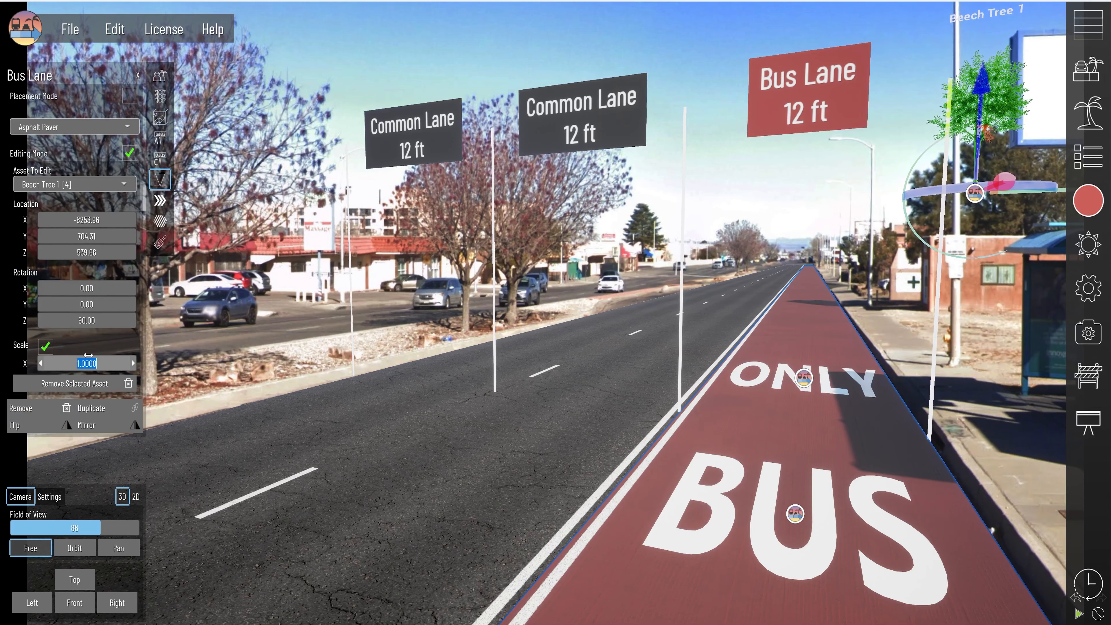
{"action": "type", "text": "2"}
{"action": "key", "text": "Return"}
{"action": "left_click_drag", "start_coordinate": [72, 231], "coordinate": [100, 232]}
{"action": "left_click", "coordinate": [138, 75]}
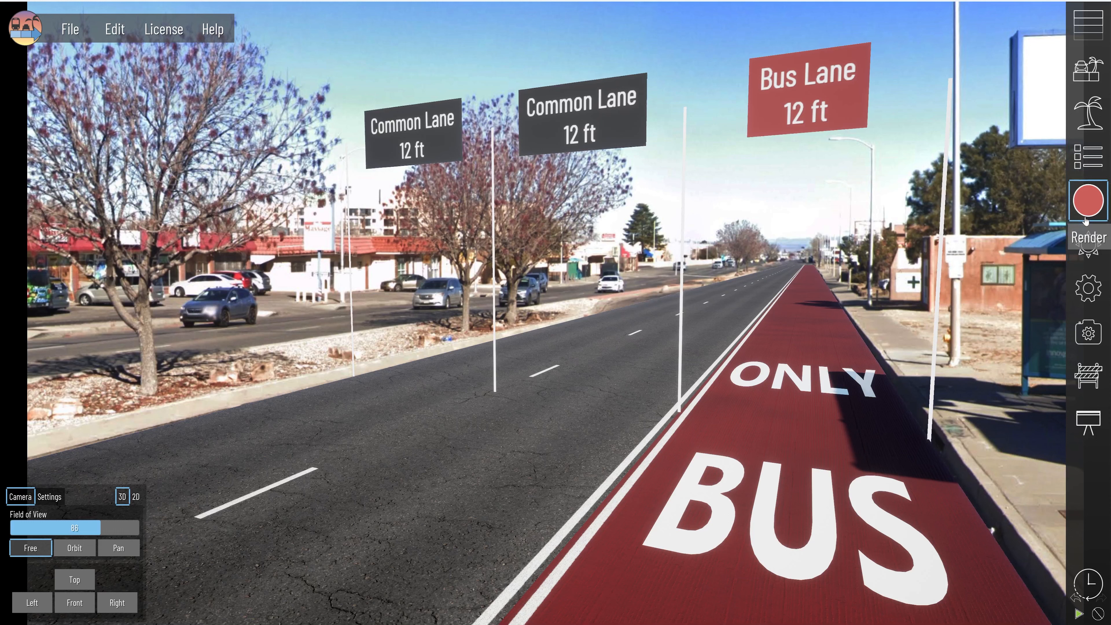
Step: Start the traffic simulation and review the traffic settings and vehicle library of the common lane beside the bus lane
{"action": "left_click", "coordinate": [1079, 614]}
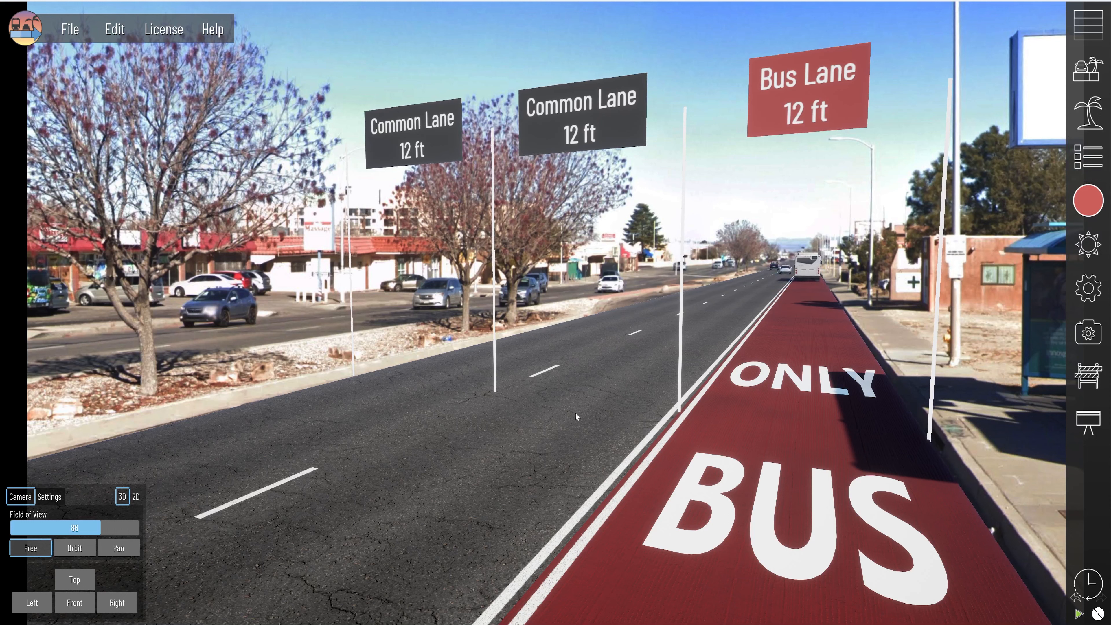
{"action": "left_click", "coordinate": [613, 384]}
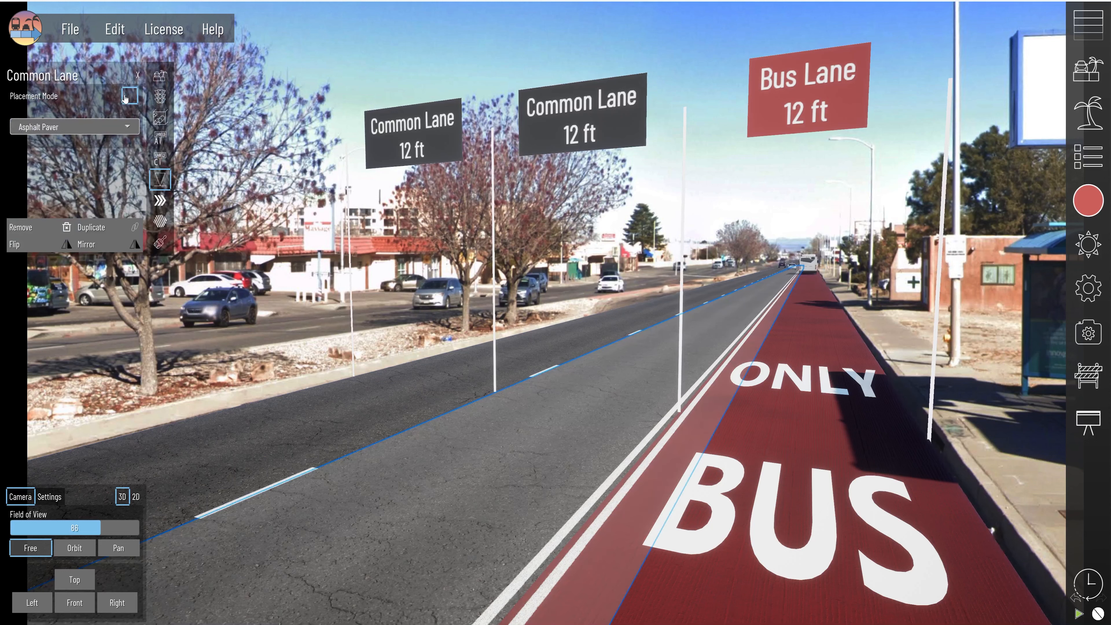
{"action": "left_click", "coordinate": [153, 97]}
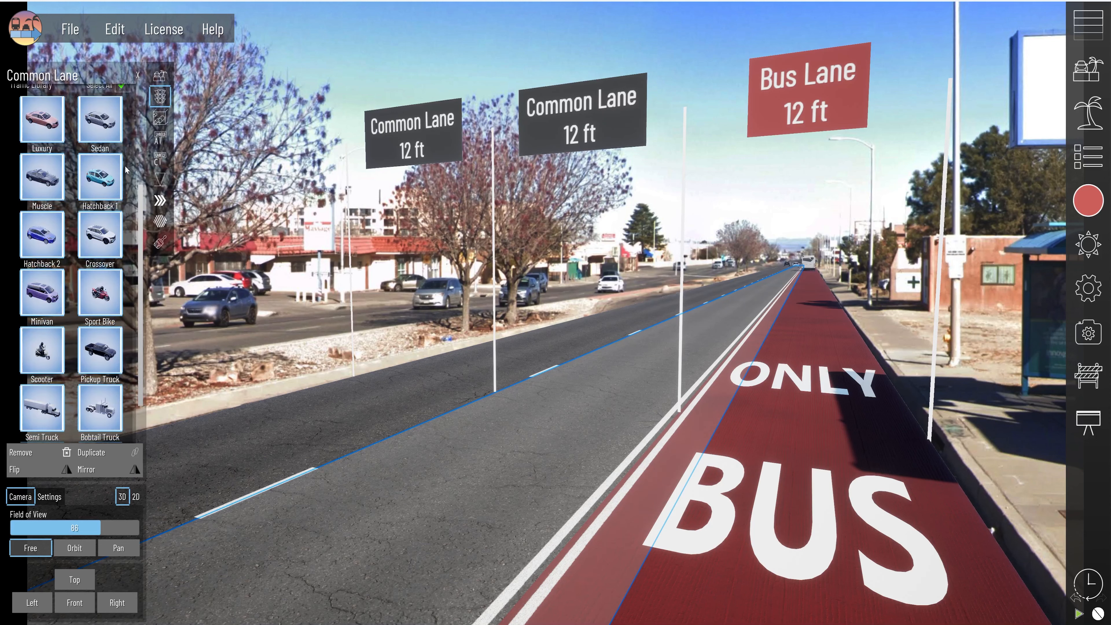
{"action": "scroll", "coordinate": [126, 169], "scroll_direction": "up", "scroll_amount": 4}
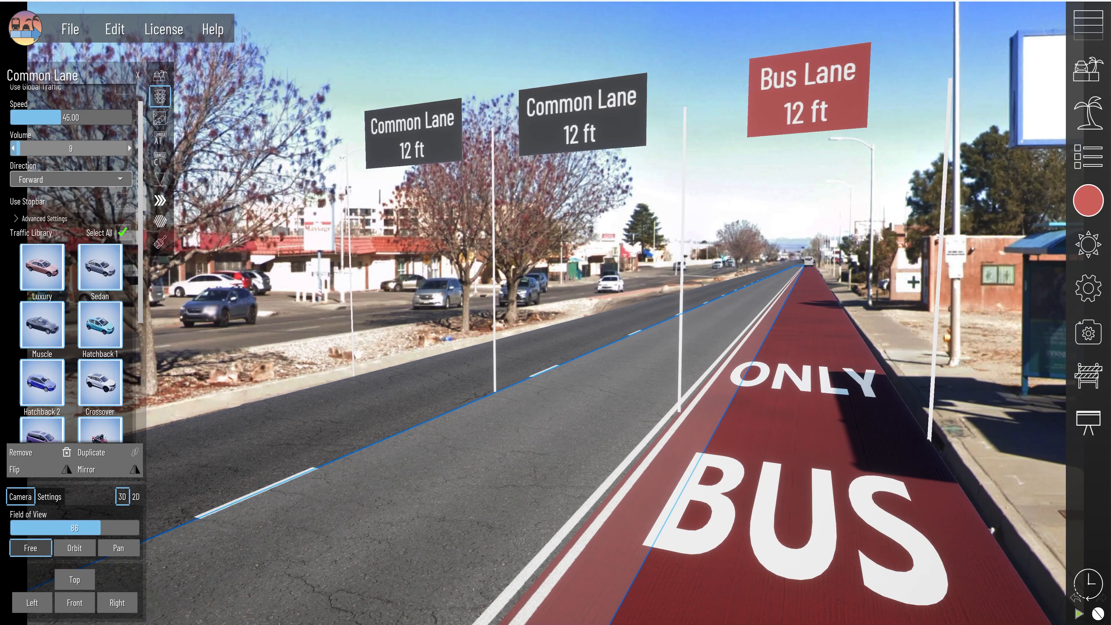
{"action": "scroll", "coordinate": [93, 347], "scroll_direction": "down", "scroll_amount": 4}
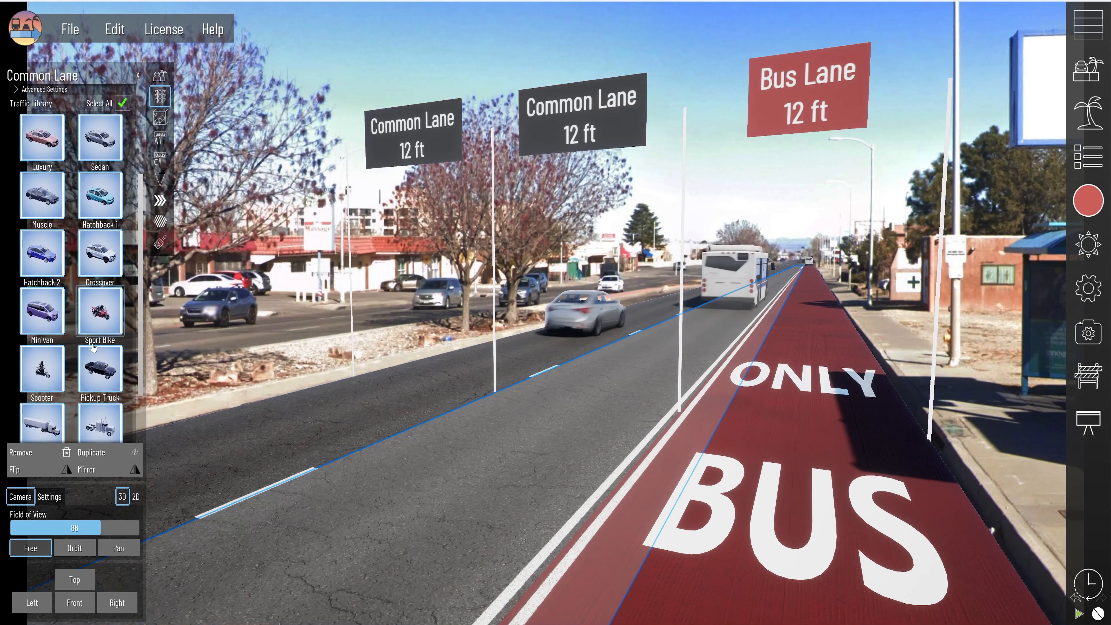
{"action": "left_click", "coordinate": [106, 244]}
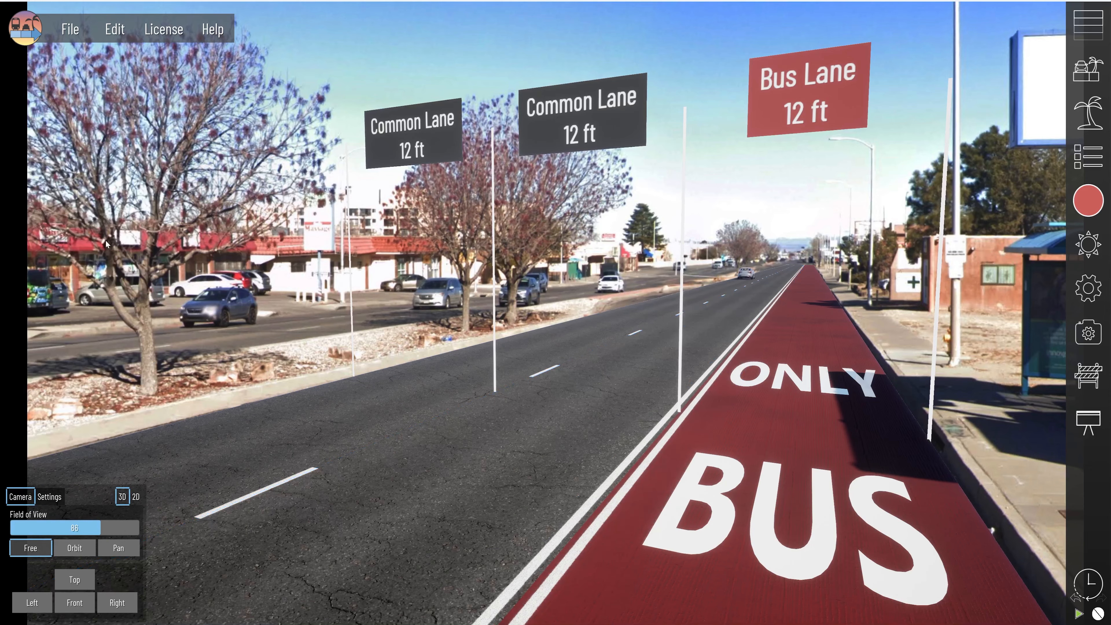
Step: Adjust the vehicle library of the common lane beside the bus lane and set its traffic volume to 4
{"action": "left_click", "coordinate": [455, 455]}
{"action": "scroll", "coordinate": [99, 287], "scroll_direction": "down", "scroll_amount": 5}
{"action": "left_click", "coordinate": [100, 287]}
{"action": "scroll", "coordinate": [100, 286], "scroll_direction": "up", "scroll_amount": 5}
{"action": "left_click", "coordinate": [71, 159]}
{"action": "type", "text": "4"}
{"action": "key", "text": "Return"}
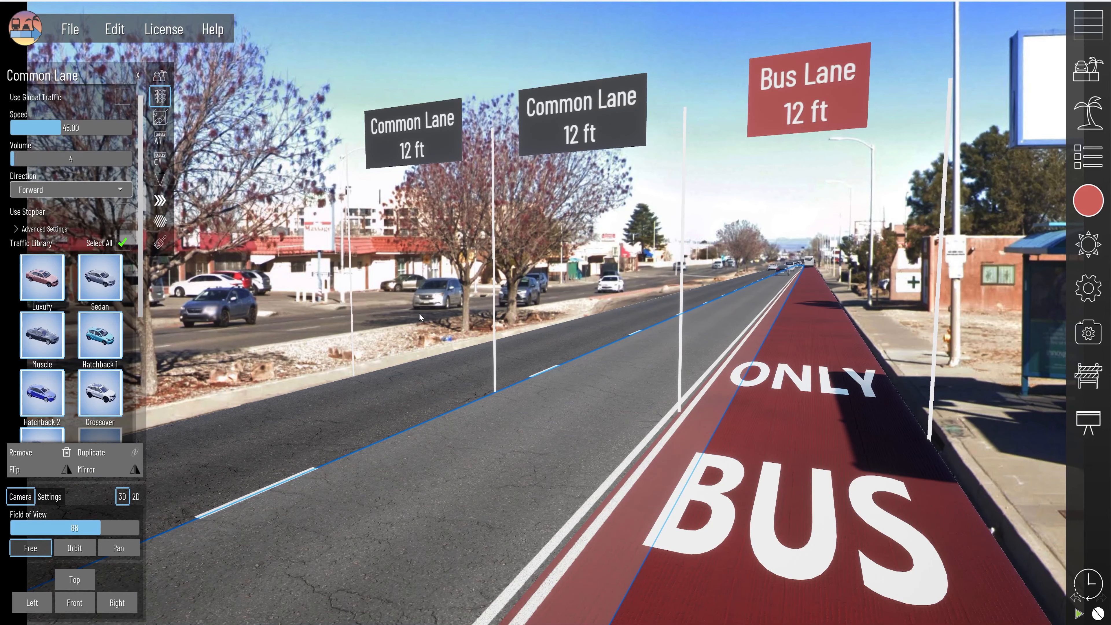
Step: Pause the traffic in both common lanes while cars are in view, and finish editing the lanes
{"action": "left_click", "coordinate": [409, 385]}
{"action": "scroll", "coordinate": [122, 99], "scroll_direction": "up", "scroll_amount": 2}
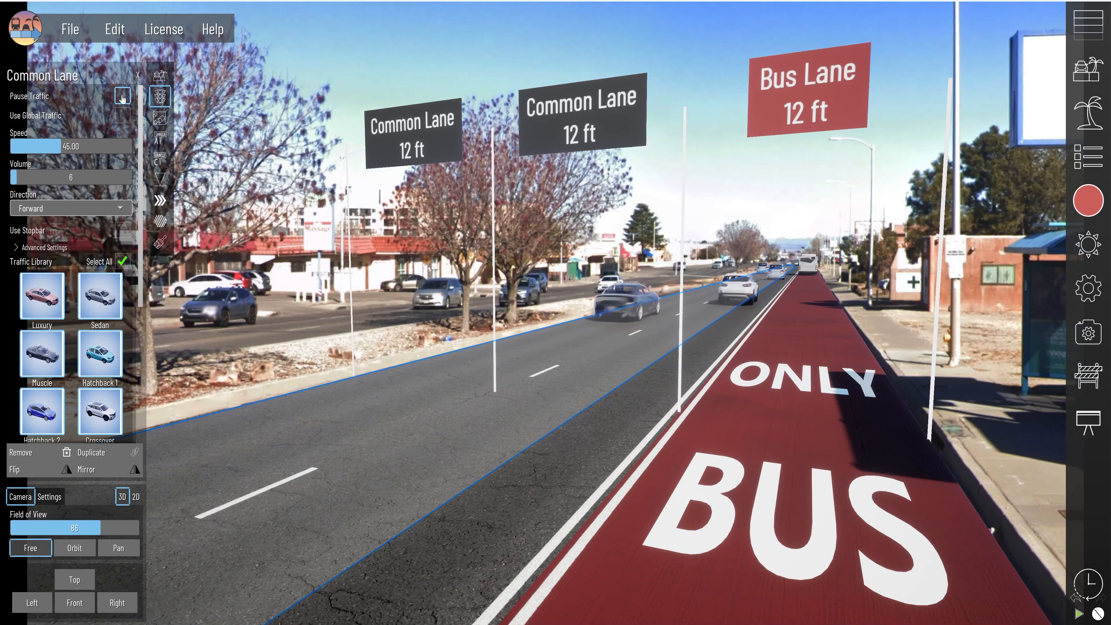
{"action": "left_click", "coordinate": [123, 100]}
{"action": "left_click", "coordinate": [402, 464]}
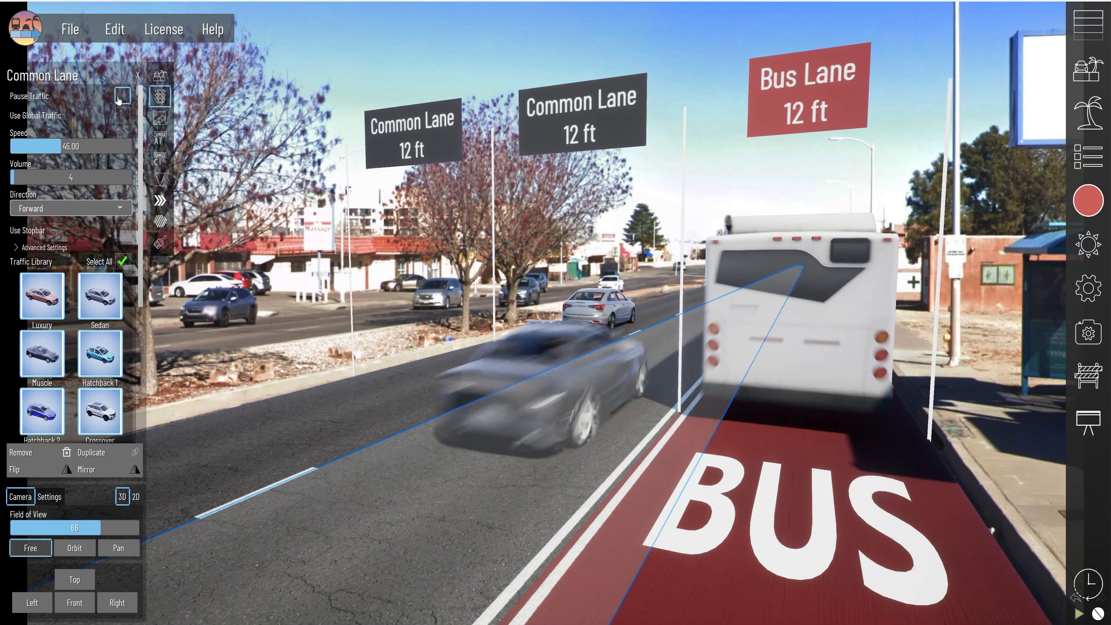
{"action": "left_click", "coordinate": [751, 333]}
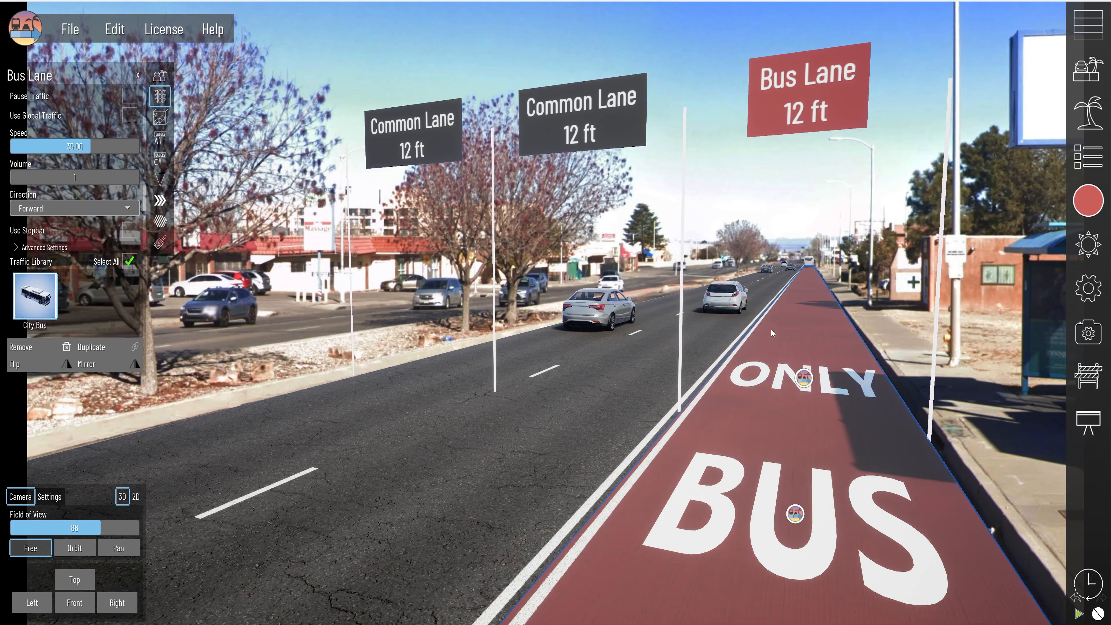
{"action": "left_click", "coordinate": [1043, 215]}
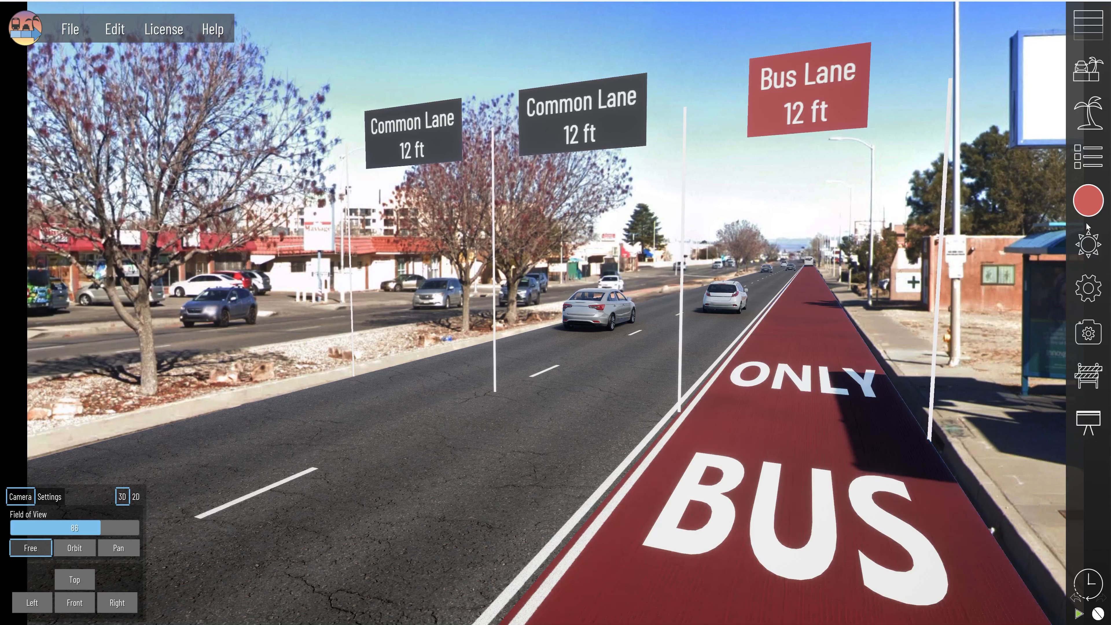
{"action": "left_click", "coordinate": [1088, 206]}
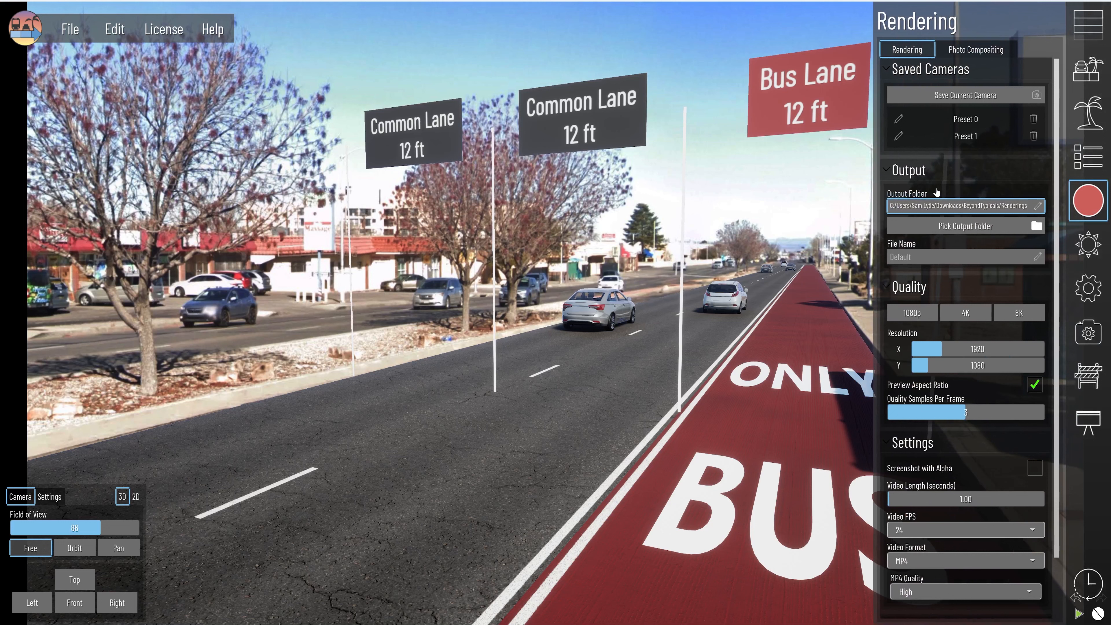
{"action": "left_click", "coordinate": [167, 28]}
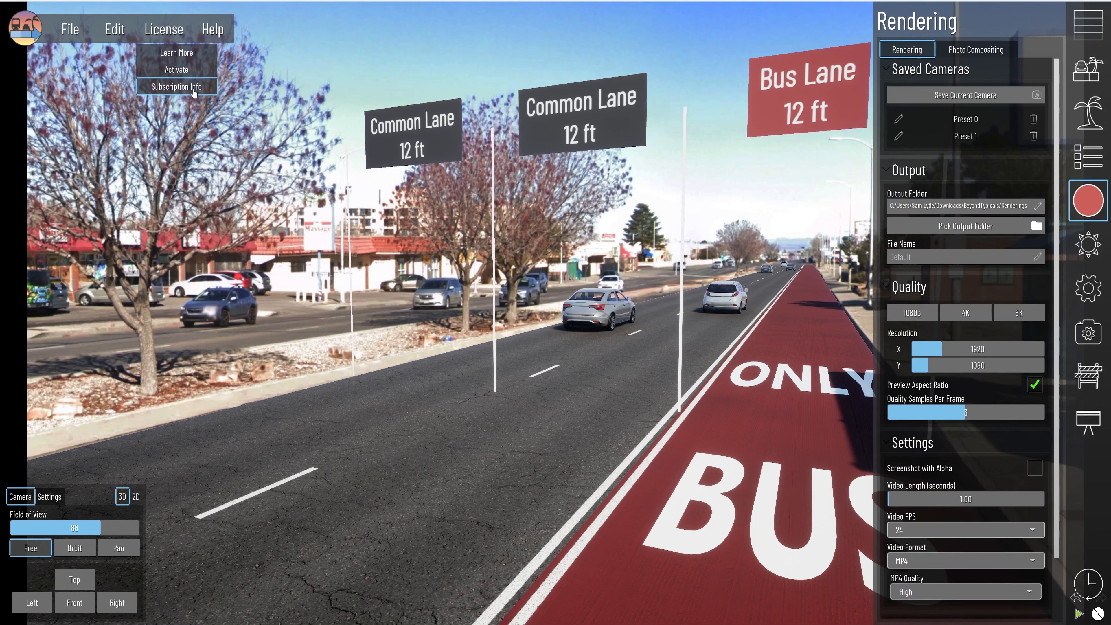
{"action": "left_click", "coordinate": [217, 36]}
{"action": "left_click", "coordinate": [218, 36]}
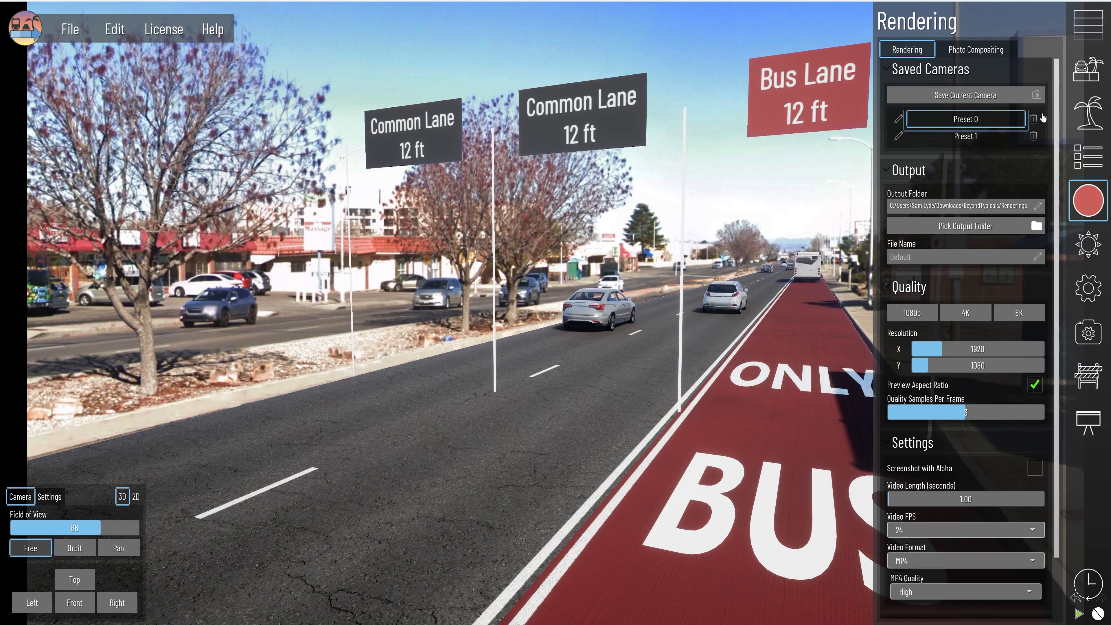
Step: Enable the Dynamic Bus [9008] template for the Bus Lane and Bus Stop sections
{"action": "left_click", "coordinate": [1084, 114]}
{"action": "left_click", "coordinate": [1088, 69]}
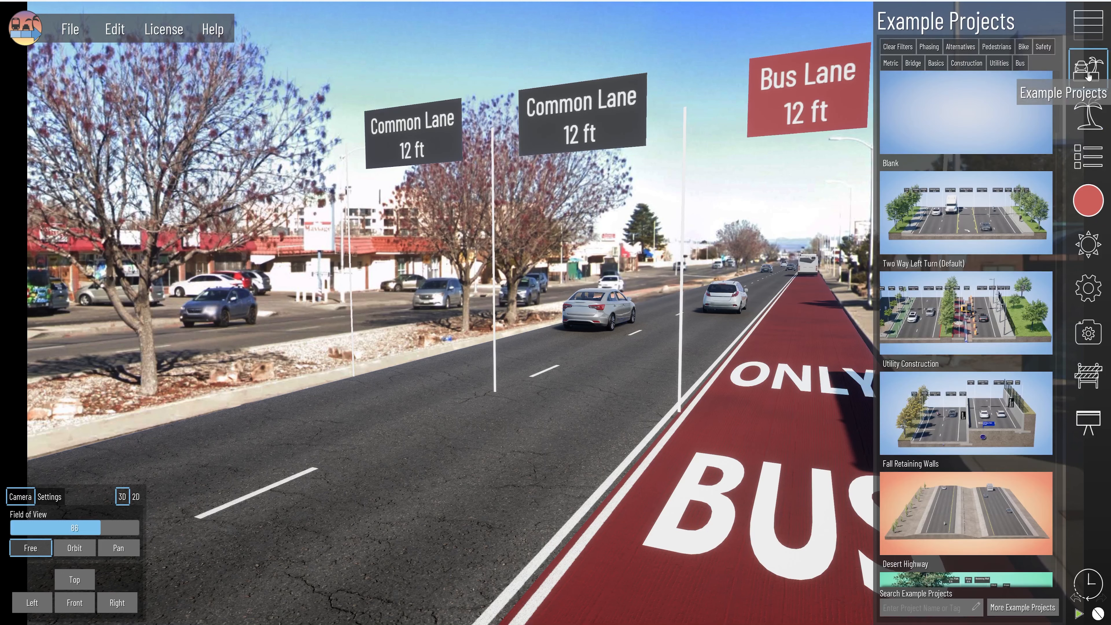
{"action": "left_click", "coordinate": [1086, 115]}
{"action": "left_click", "coordinate": [949, 52]}
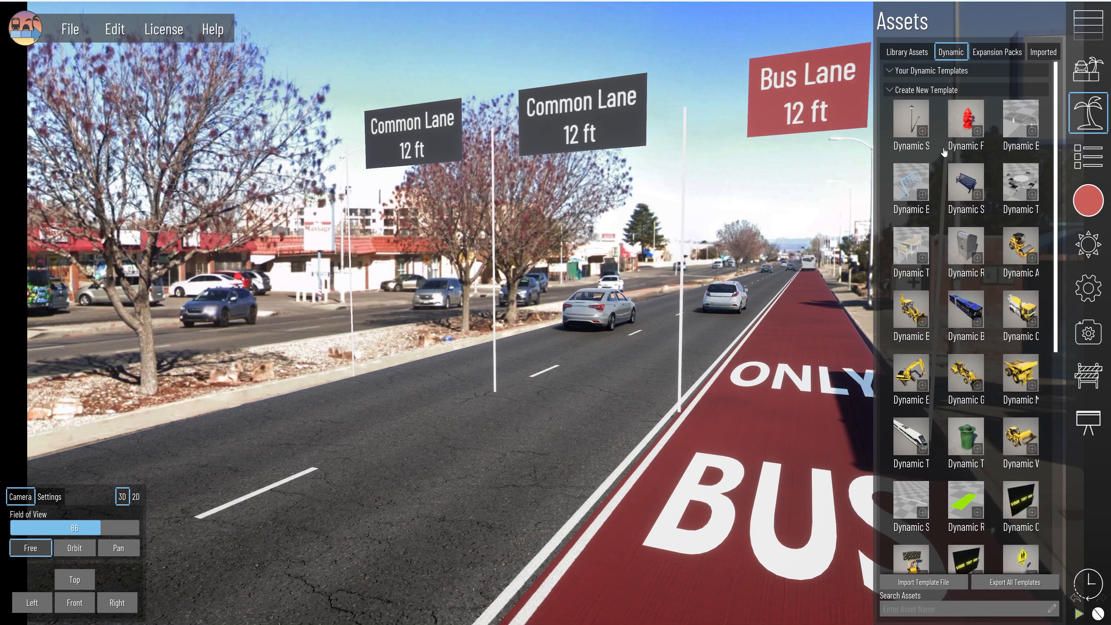
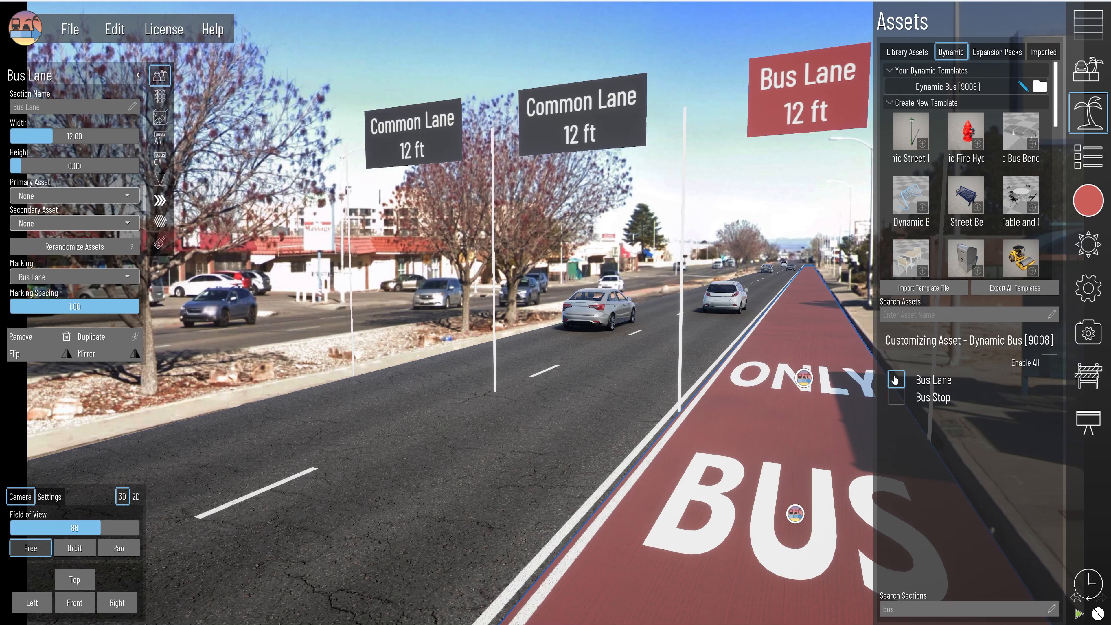
{"action": "left_click", "coordinate": [895, 380]}
{"action": "left_click", "coordinate": [896, 396]}
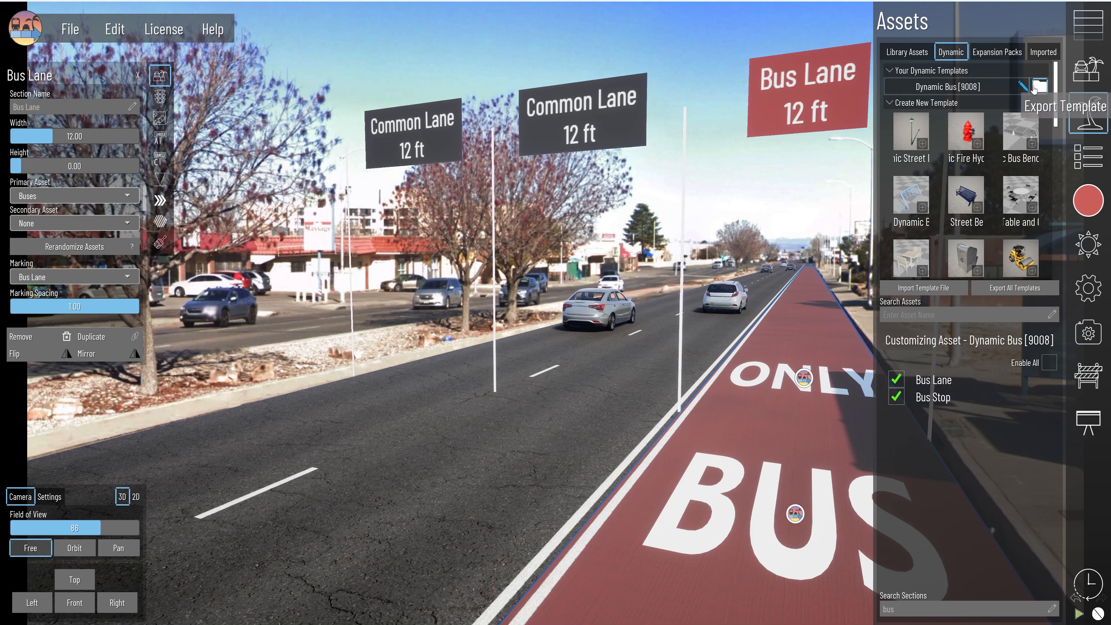
Step: Set the bus lane's primary asset to Dynamic Bus [9008]
{"action": "left_click", "coordinate": [811, 338]}
{"action": "left_click", "coordinate": [797, 356]}
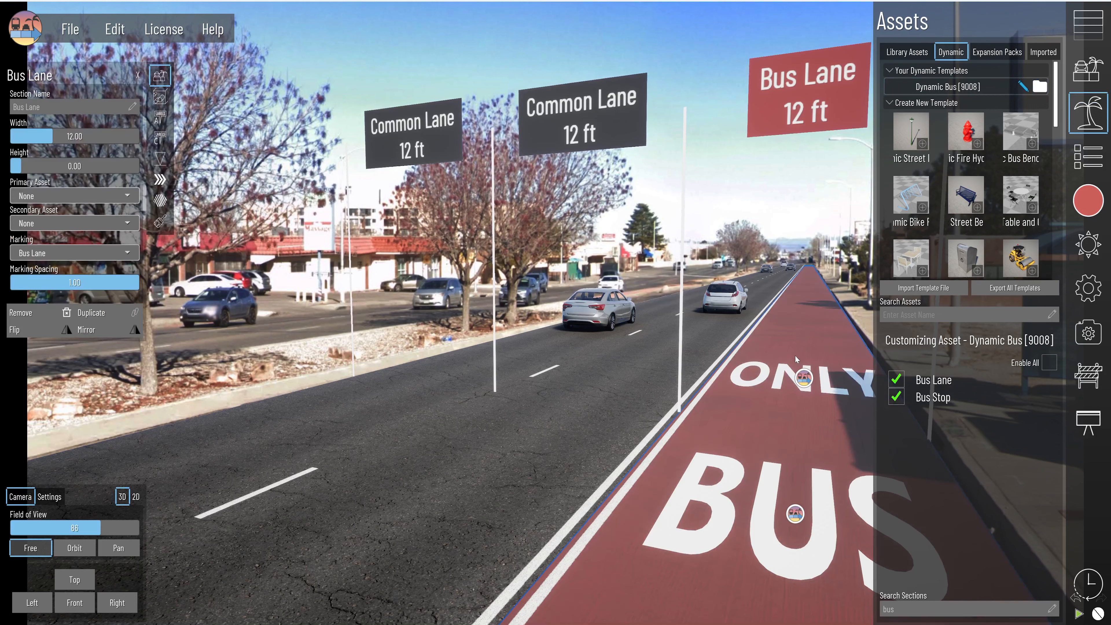
{"action": "left_click", "coordinate": [72, 196]}
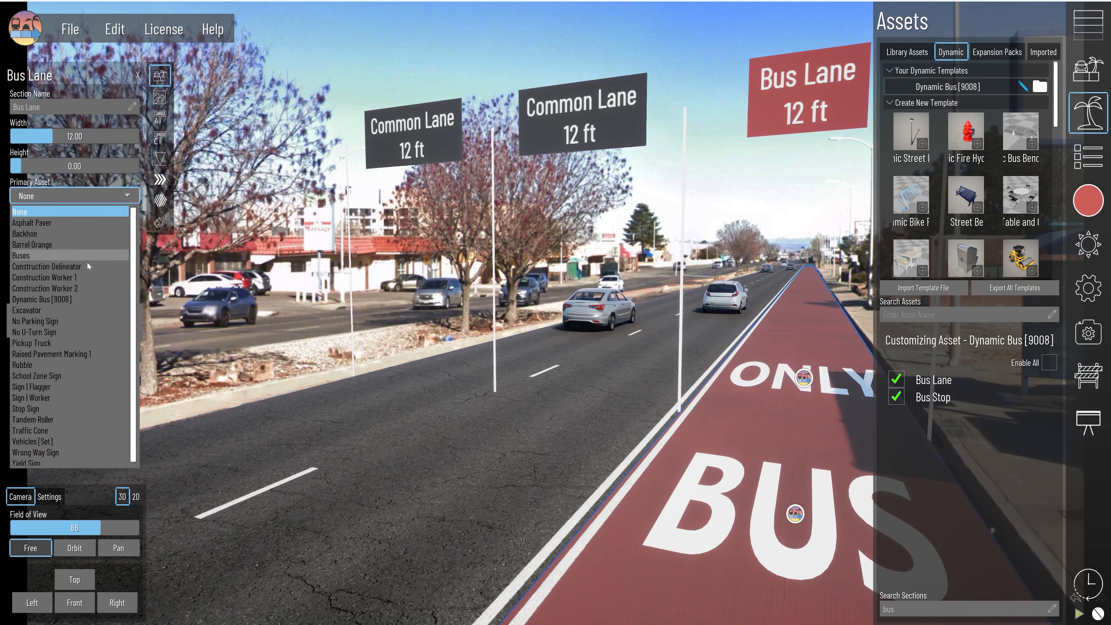
{"action": "left_click", "coordinate": [54, 300]}
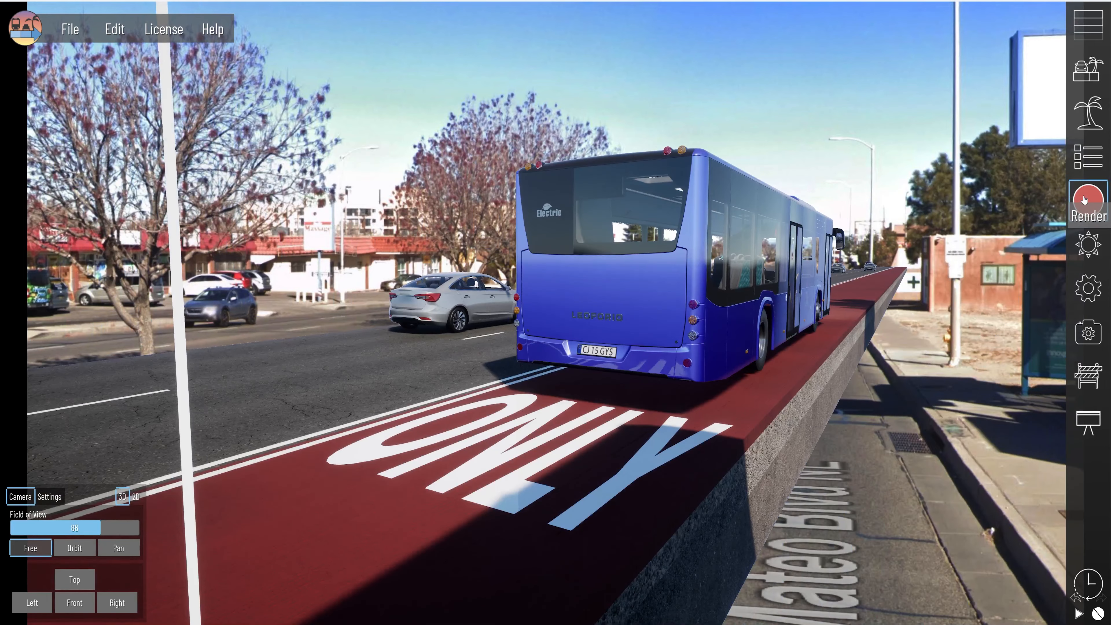
Step: Recolor the Dynamic Bus [9008] template with a white roof and a yellow-green exterior
{"action": "left_click", "coordinate": [1088, 200]}
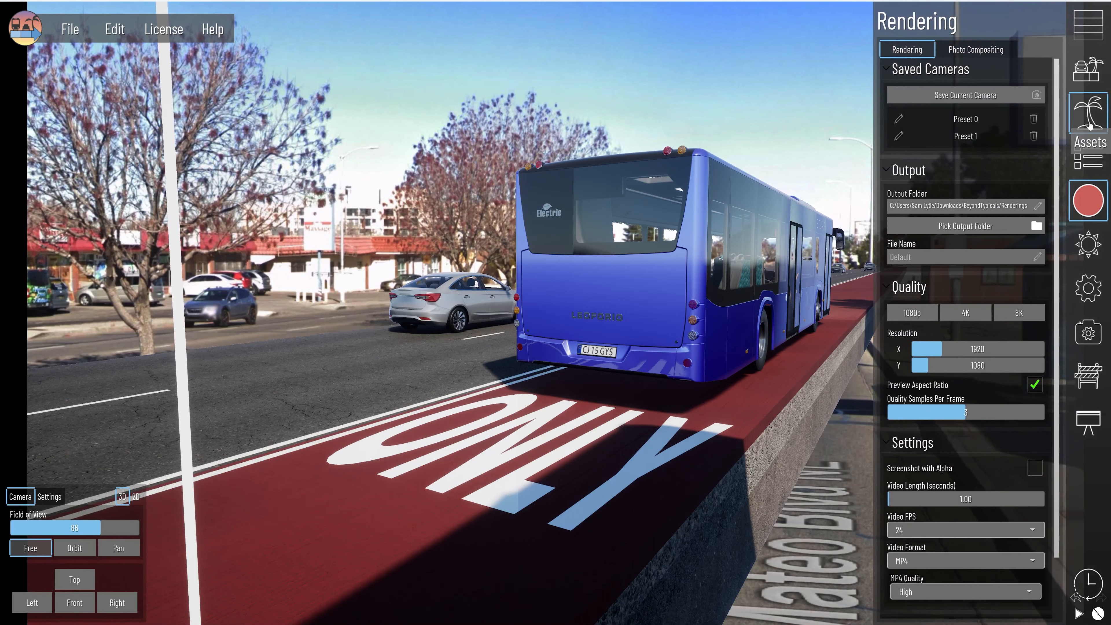
{"action": "left_click", "coordinate": [1089, 115]}
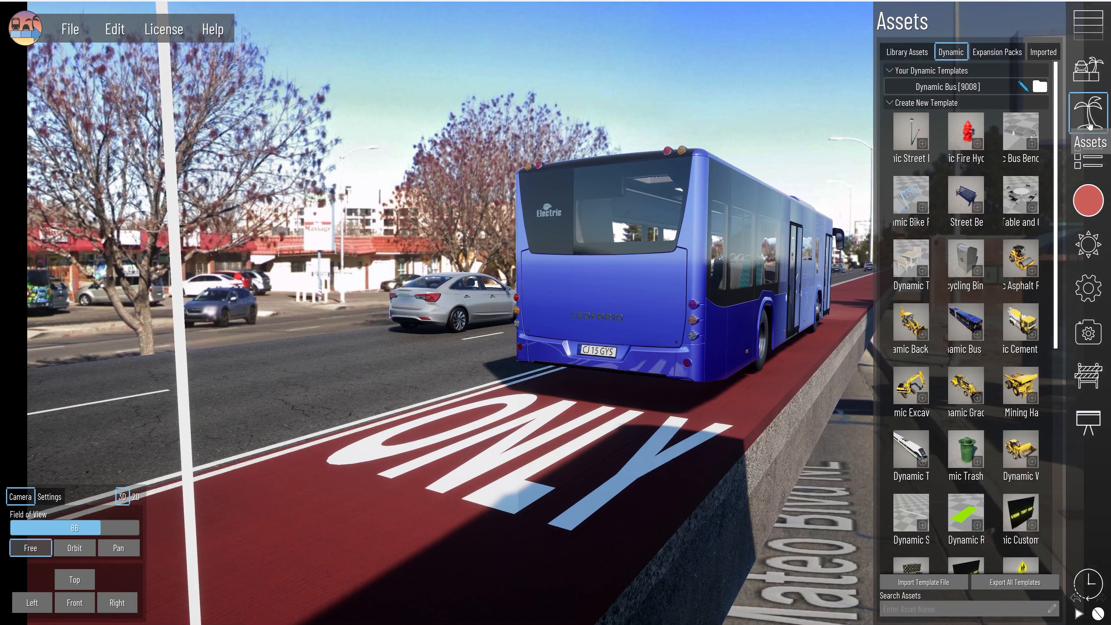
{"action": "left_click", "coordinate": [1022, 87]}
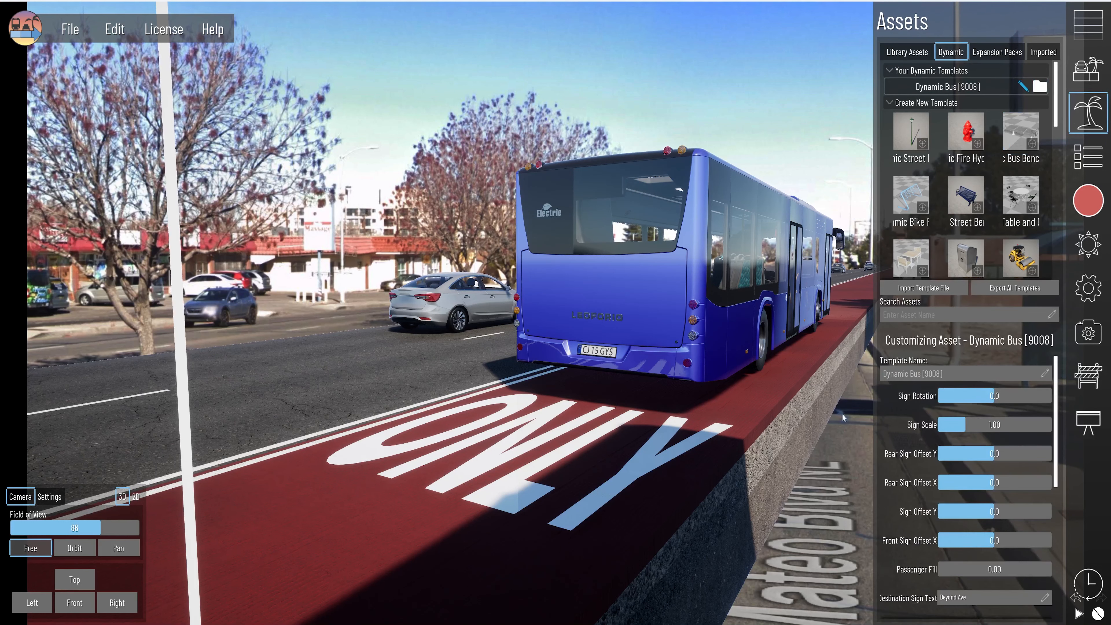
{"action": "scroll", "coordinate": [931, 435], "scroll_direction": "down", "scroll_amount": 4}
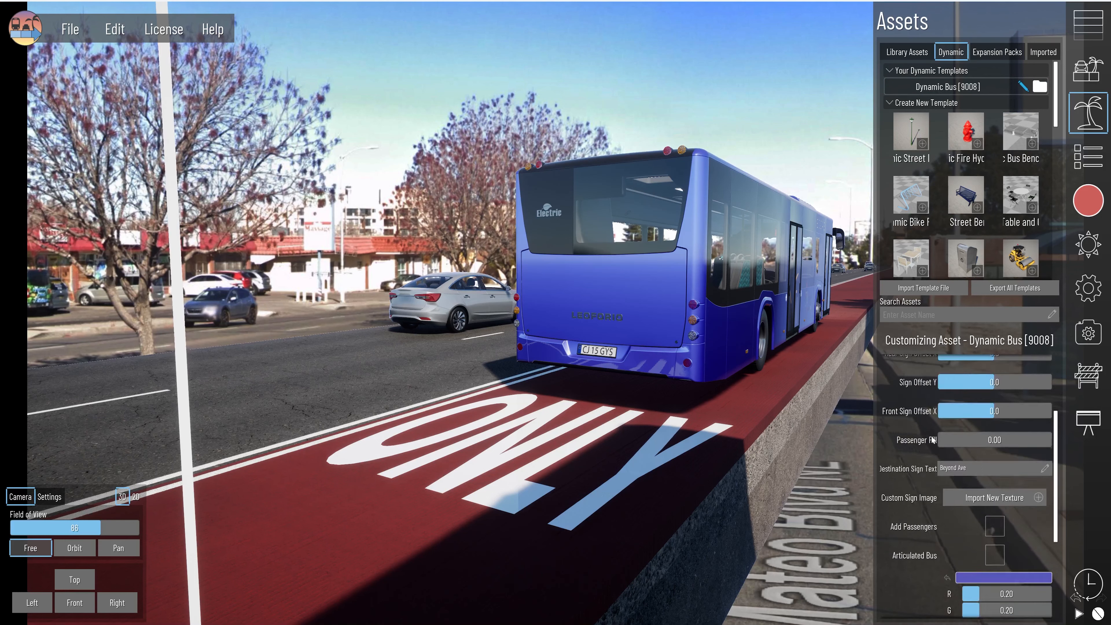
{"action": "scroll", "coordinate": [933, 443], "scroll_direction": "down", "scroll_amount": 2}
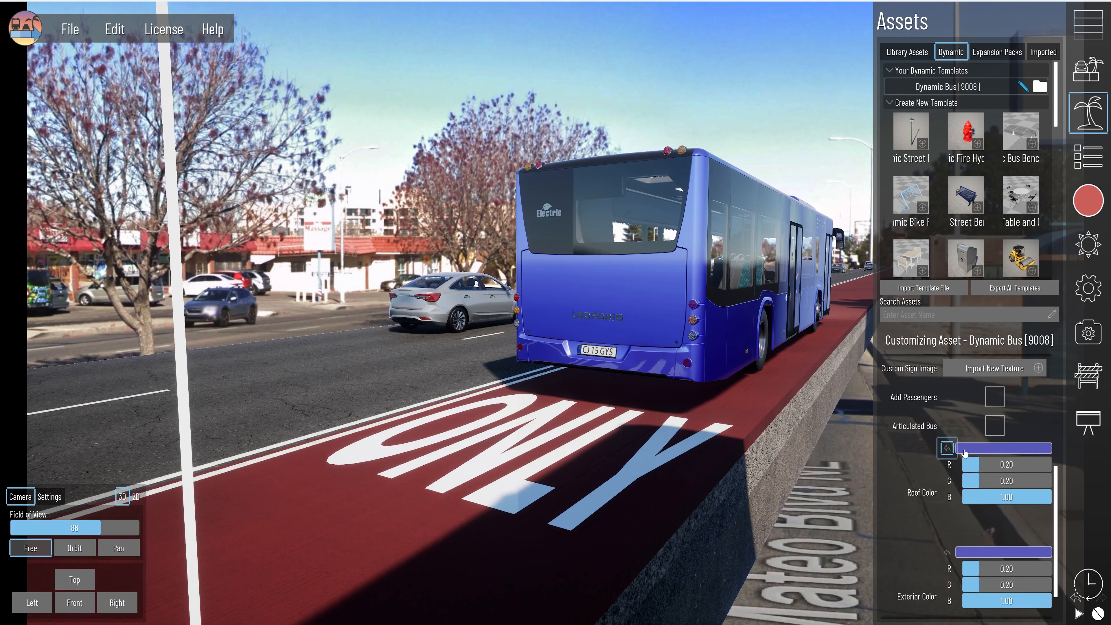
{"action": "left_click", "coordinate": [992, 448]}
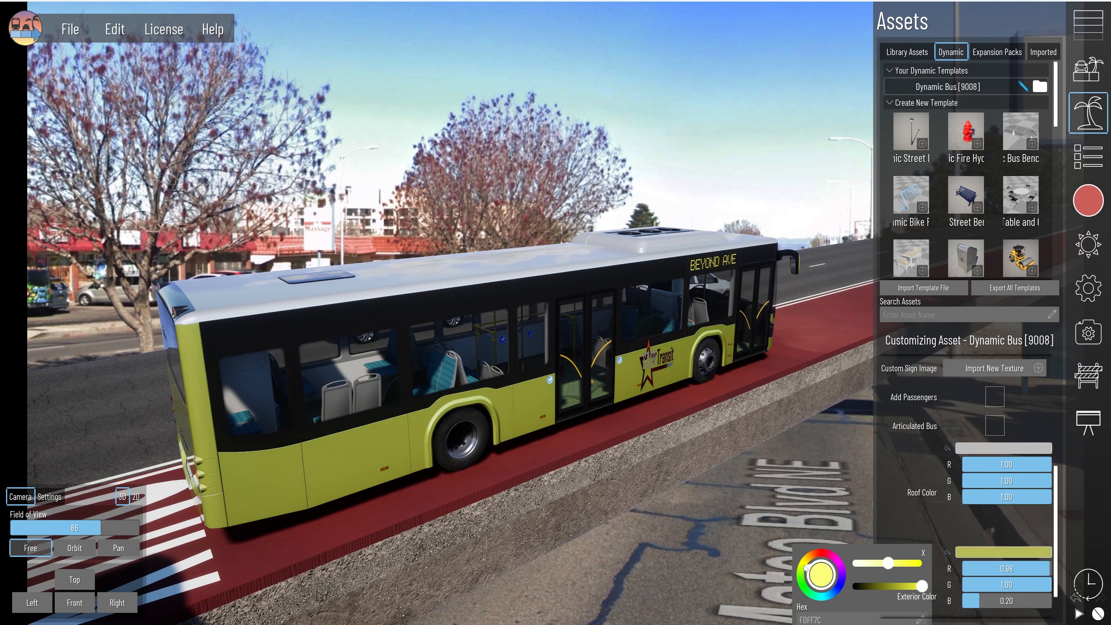
{"action": "left_click", "coordinate": [923, 552]}
Step: Change the bus template's destination sign text to "Blvd"
{"action": "scroll", "coordinate": [965, 465], "scroll_direction": "up", "scroll_amount": 6}
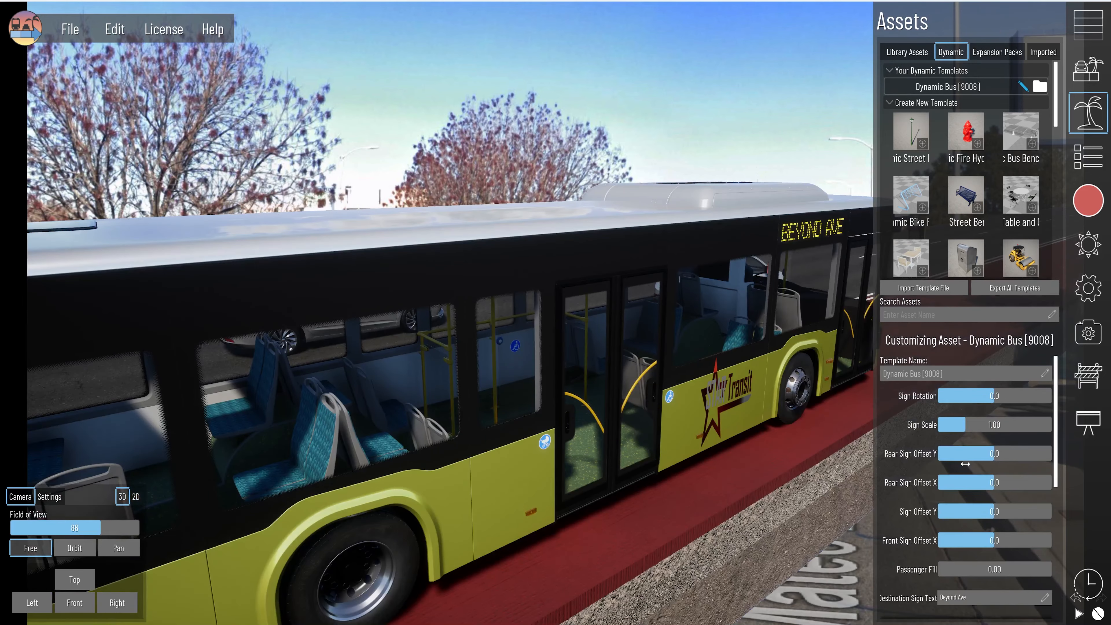
{"action": "scroll", "coordinate": [965, 465], "scroll_direction": "down", "scroll_amount": 3}
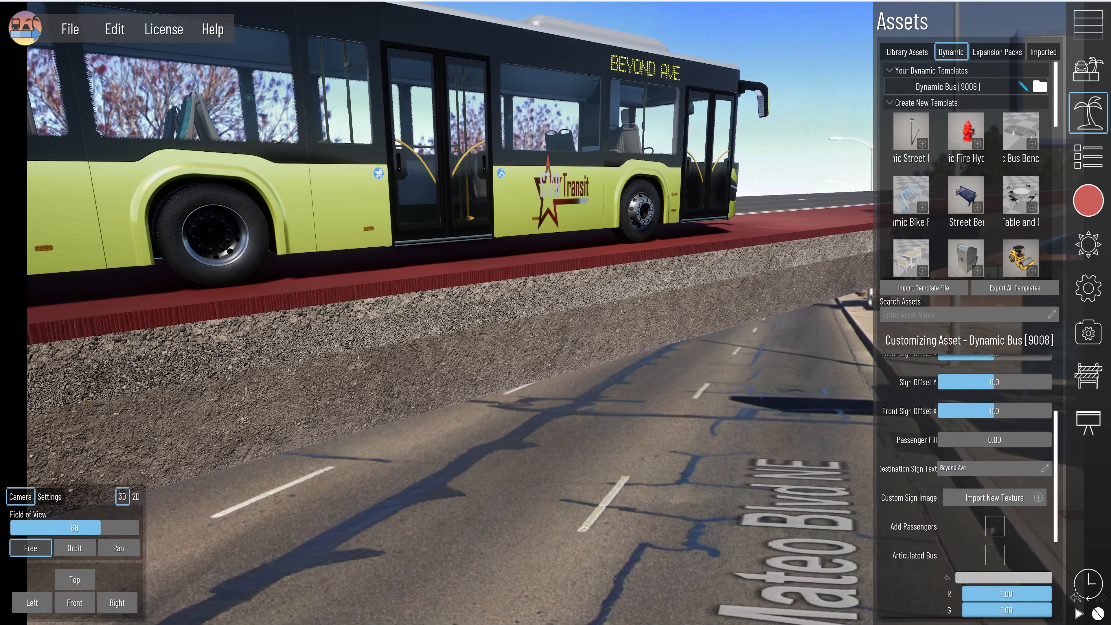
{"action": "mouse_move", "coordinate": [890, 624]}
{"action": "mouse_move", "coordinate": [355, 624]}
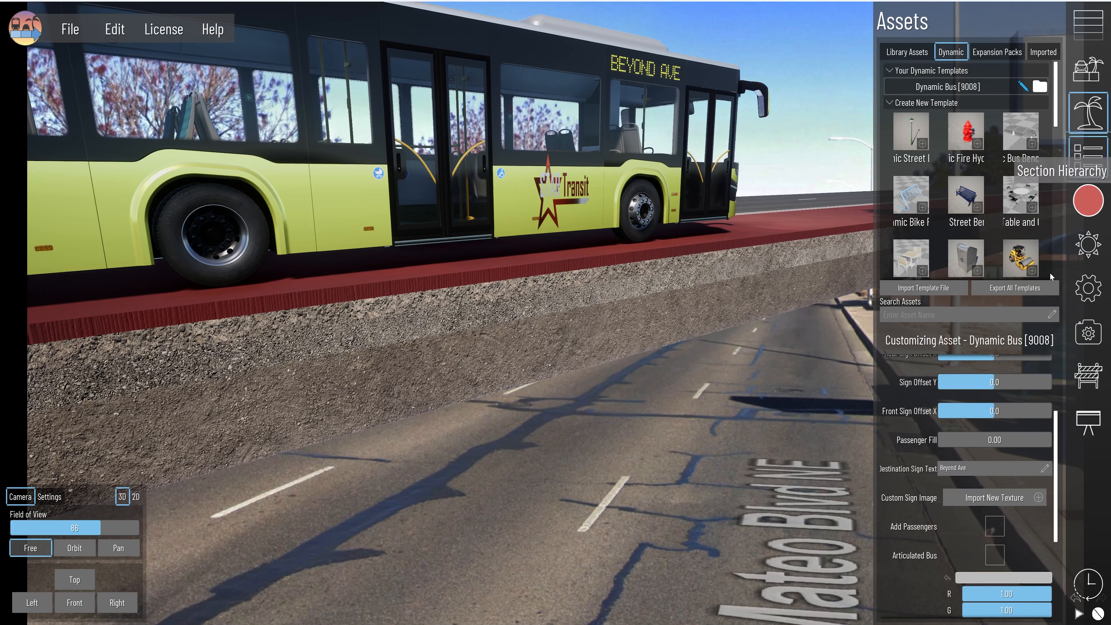
{"action": "left_click", "coordinate": [992, 468]}
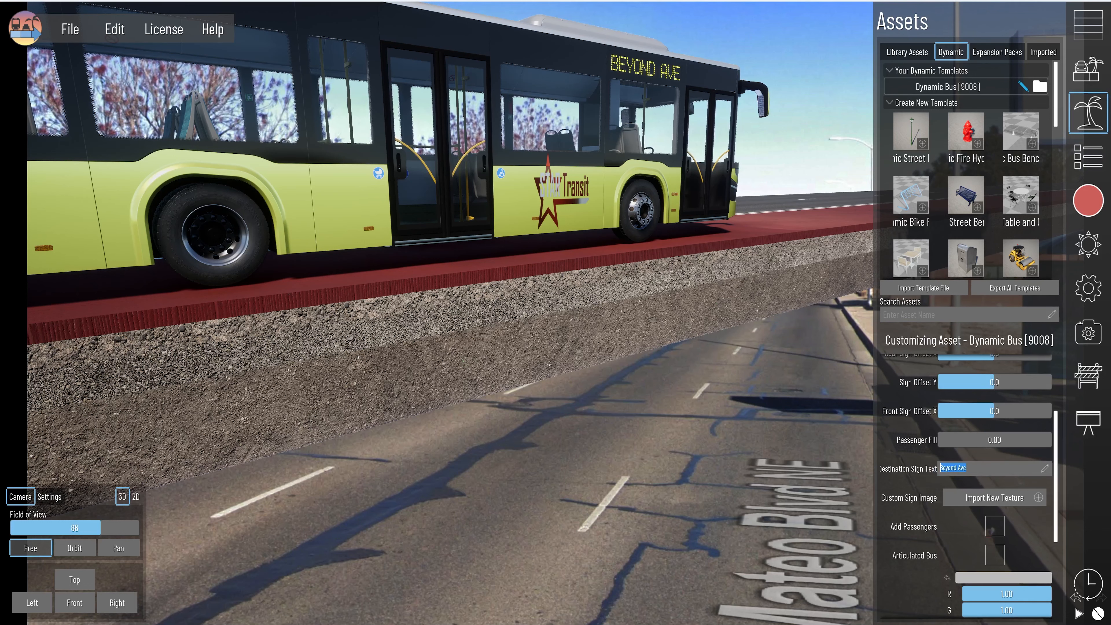
{"action": "type", "text": "B"}
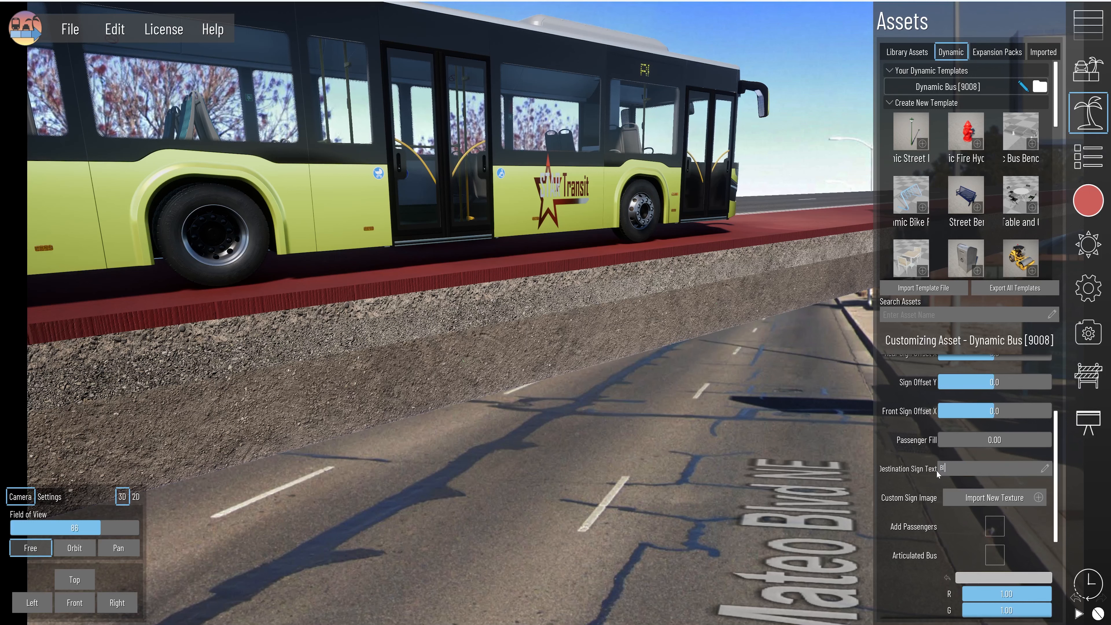
{"action": "type", "text": "lvd"}
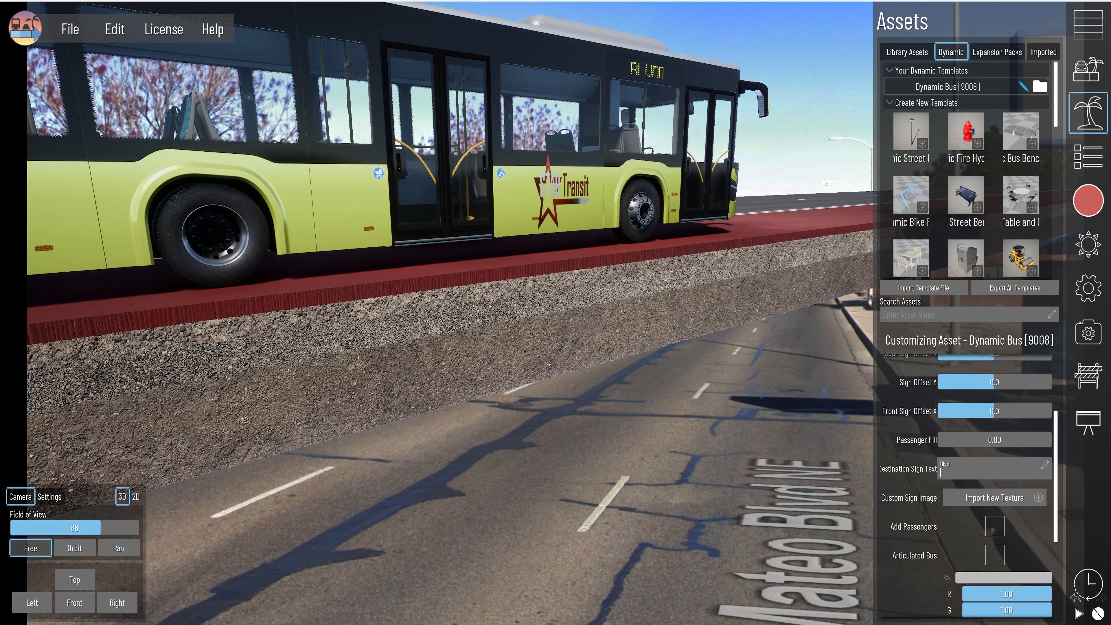
Step: Inspect the bus from behind and restore the saved Preset 1 camera view
{"action": "middle_click_drag", "start_coordinate": [786, 321], "coordinate": [740, 289]}
{"action": "middle_click_drag", "start_coordinate": [673, 240], "coordinate": [836, 265]}
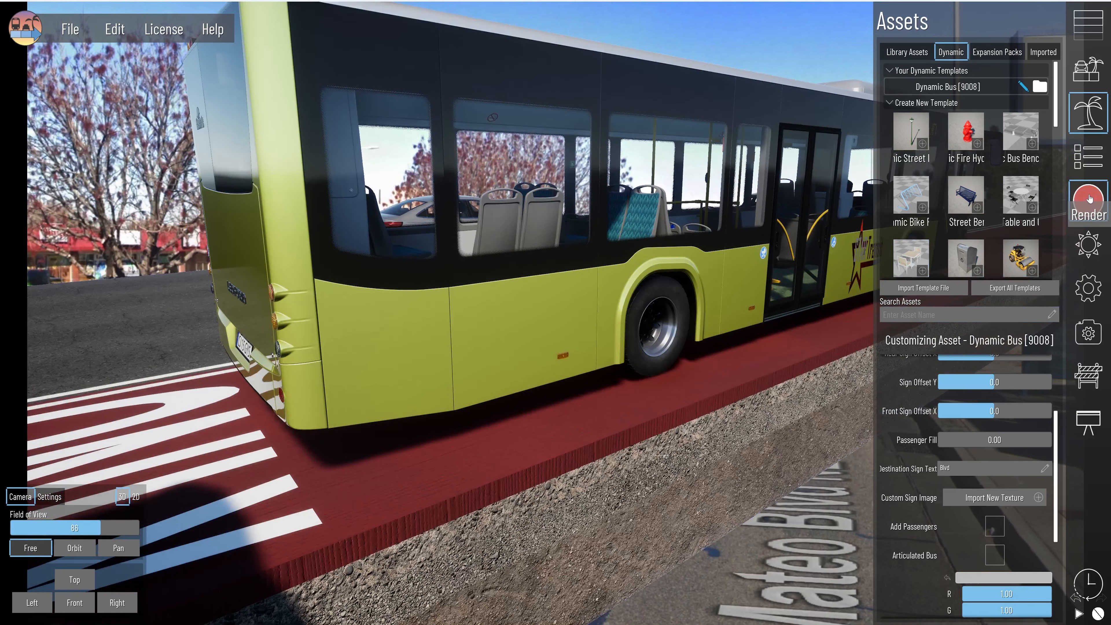
{"action": "left_click", "coordinate": [1088, 200]}
{"action": "left_click", "coordinate": [965, 136]}
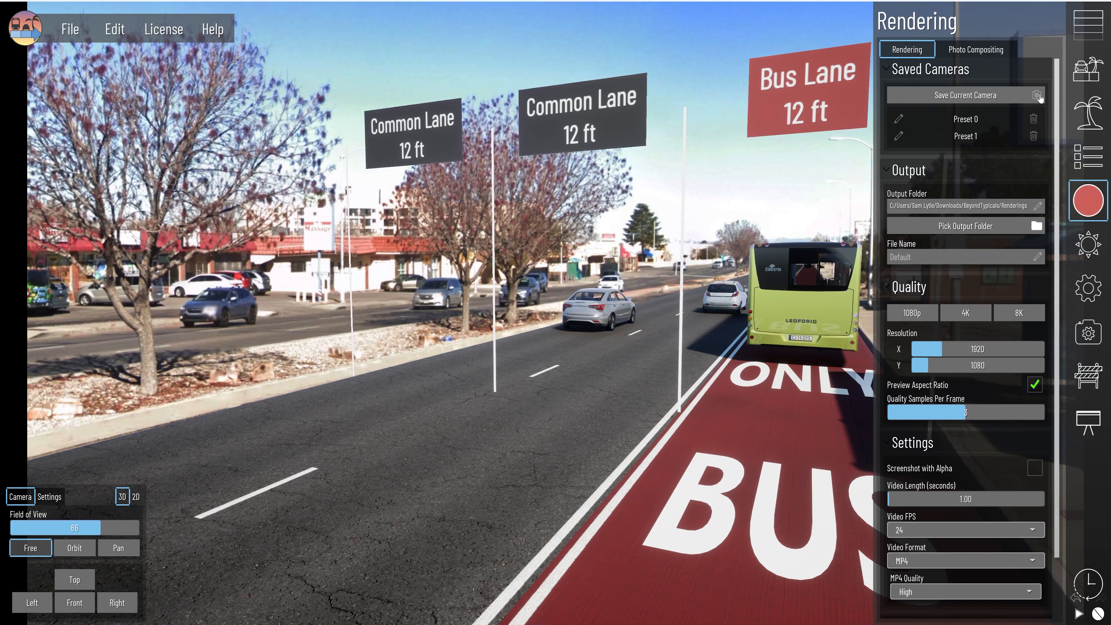
Step: Create a Static Metahuman template from the Metahuman Pedestrians expansion pack
{"action": "left_click", "coordinate": [1088, 112]}
{"action": "left_click", "coordinate": [965, 327]}
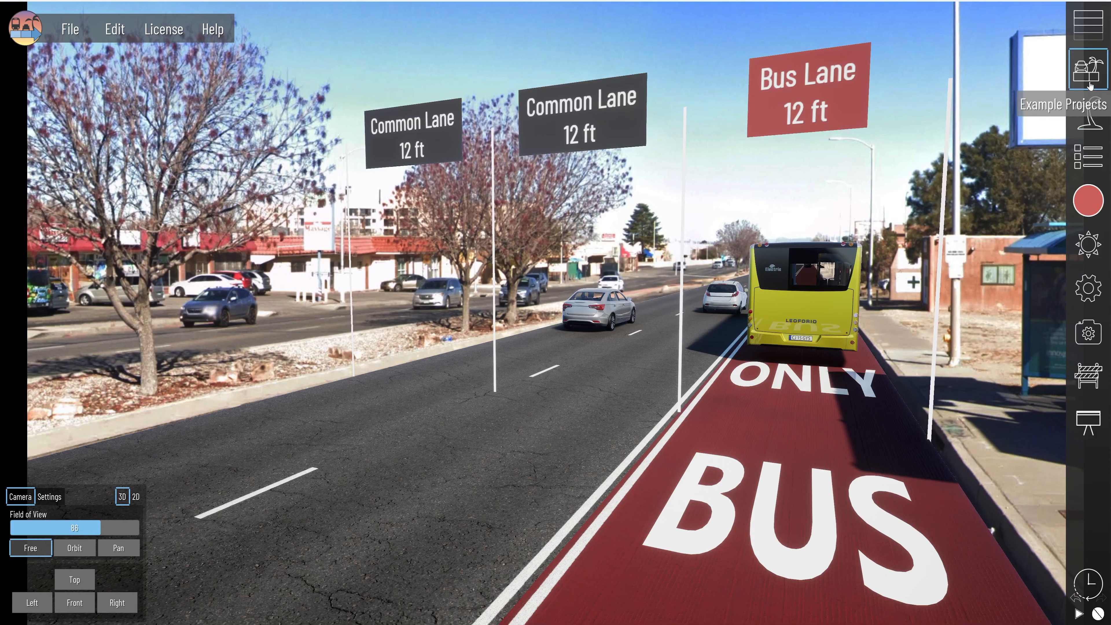
{"action": "left_click", "coordinate": [1089, 111]}
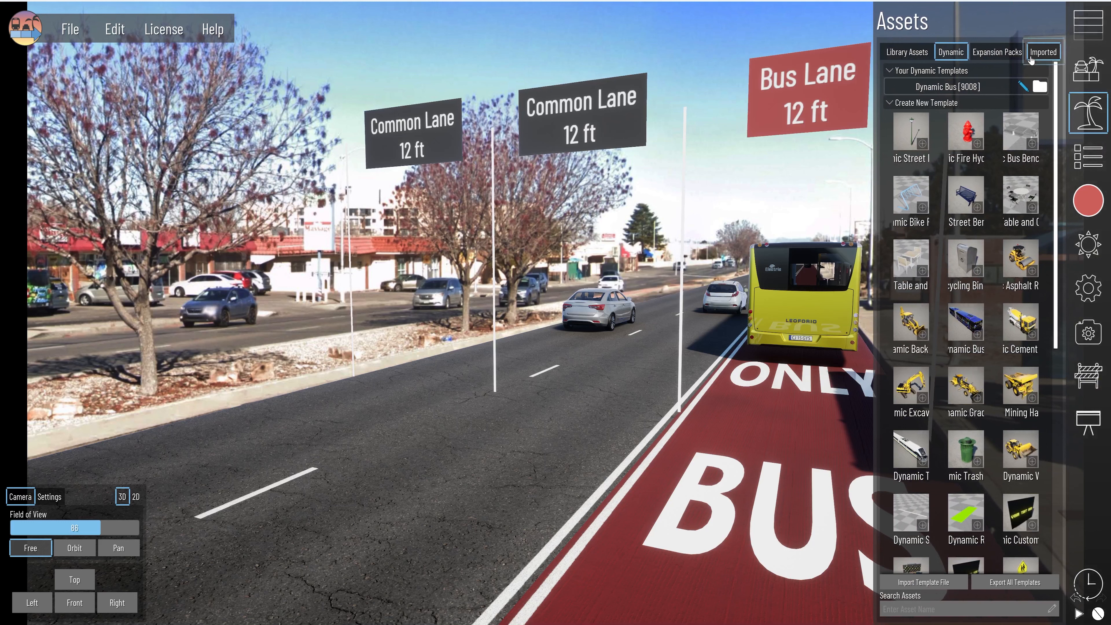
{"action": "left_click", "coordinate": [999, 53]}
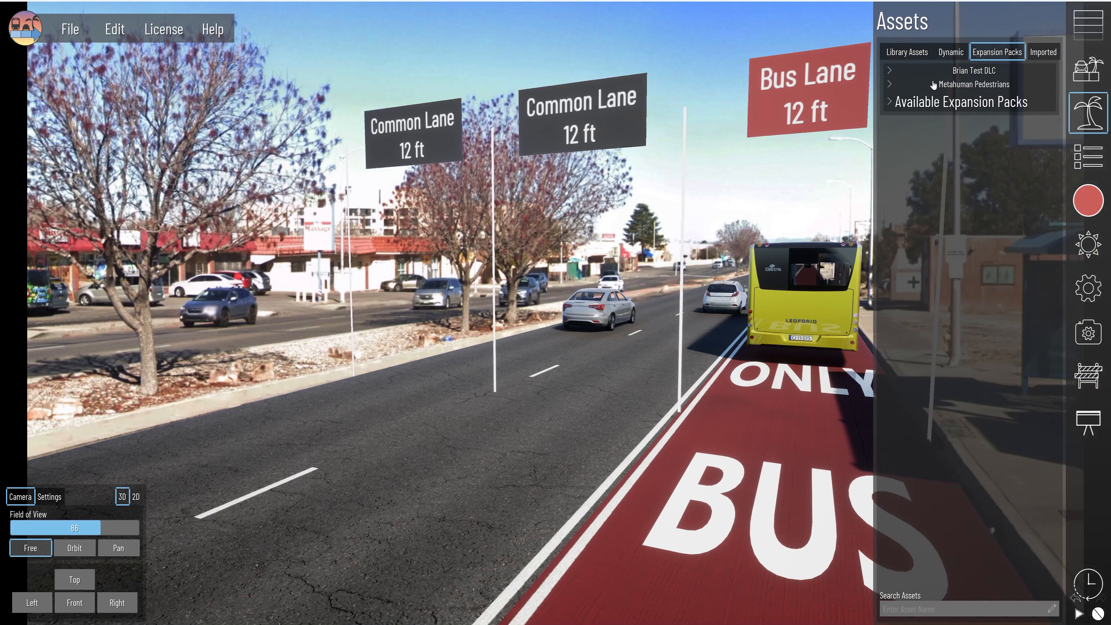
{"action": "left_click", "coordinate": [890, 85]}
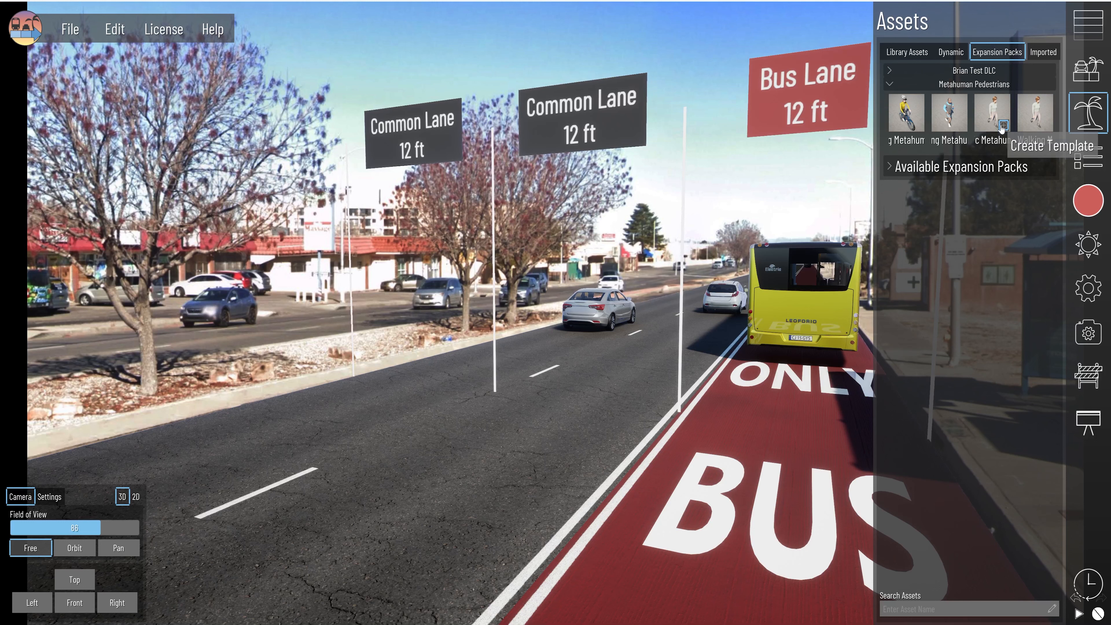
{"action": "left_click", "coordinate": [987, 118]}
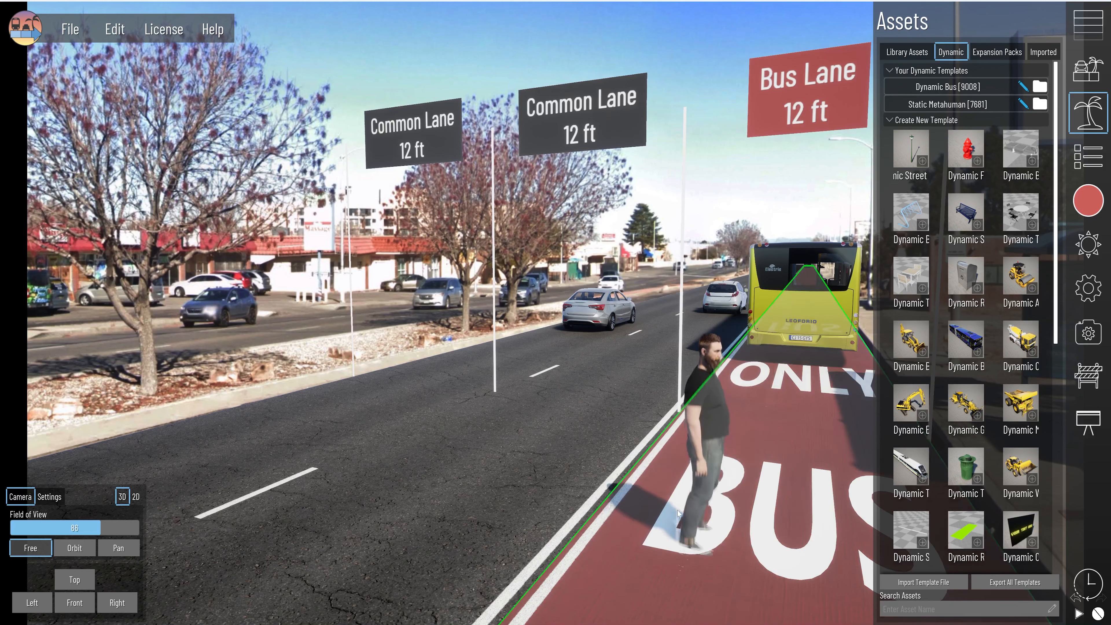
Step: Place the Static Metahuman in the bus lane behind the bus and restore the Preset 1 camera view
{"action": "scroll", "coordinate": [566, 548], "scroll_direction": "up", "scroll_amount": 2}
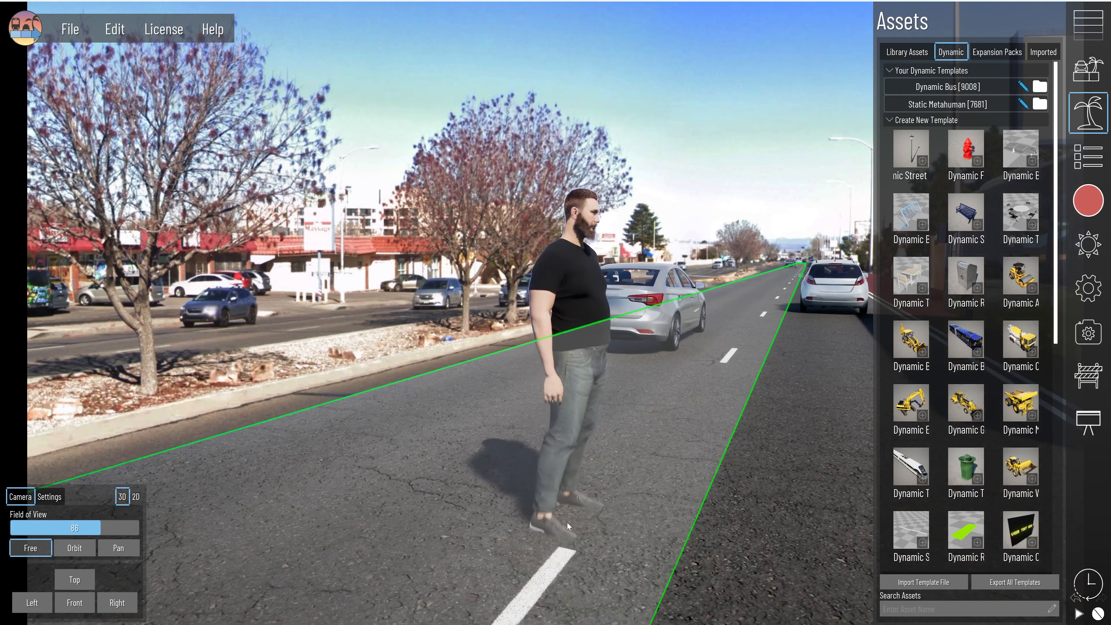
{"action": "scroll", "coordinate": [567, 521], "scroll_direction": "down", "scroll_amount": 3}
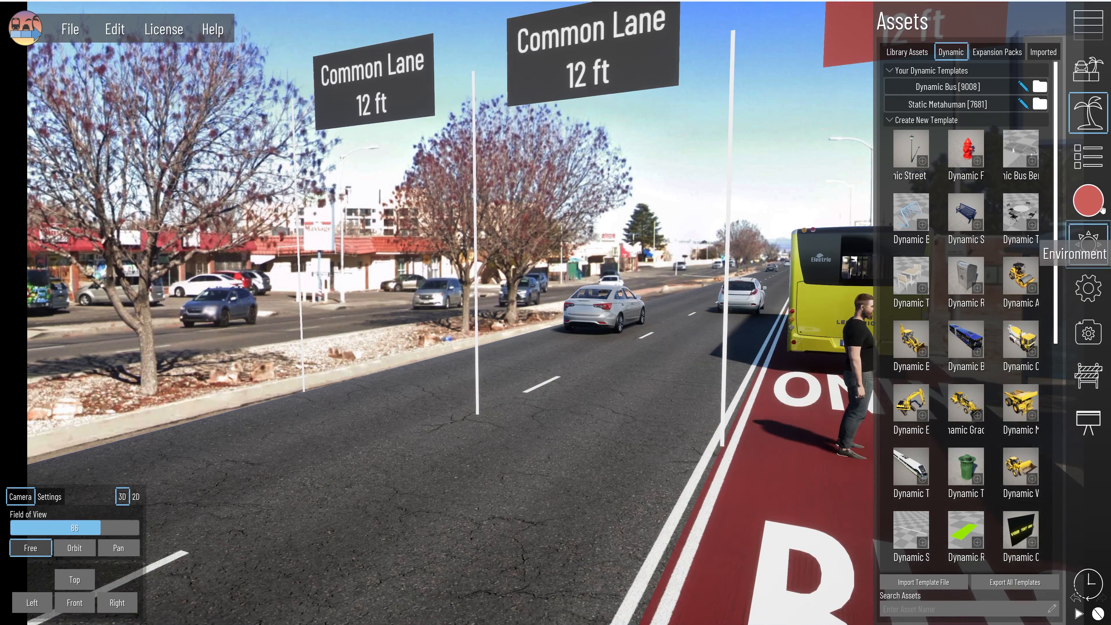
{"action": "left_click", "coordinate": [1088, 200]}
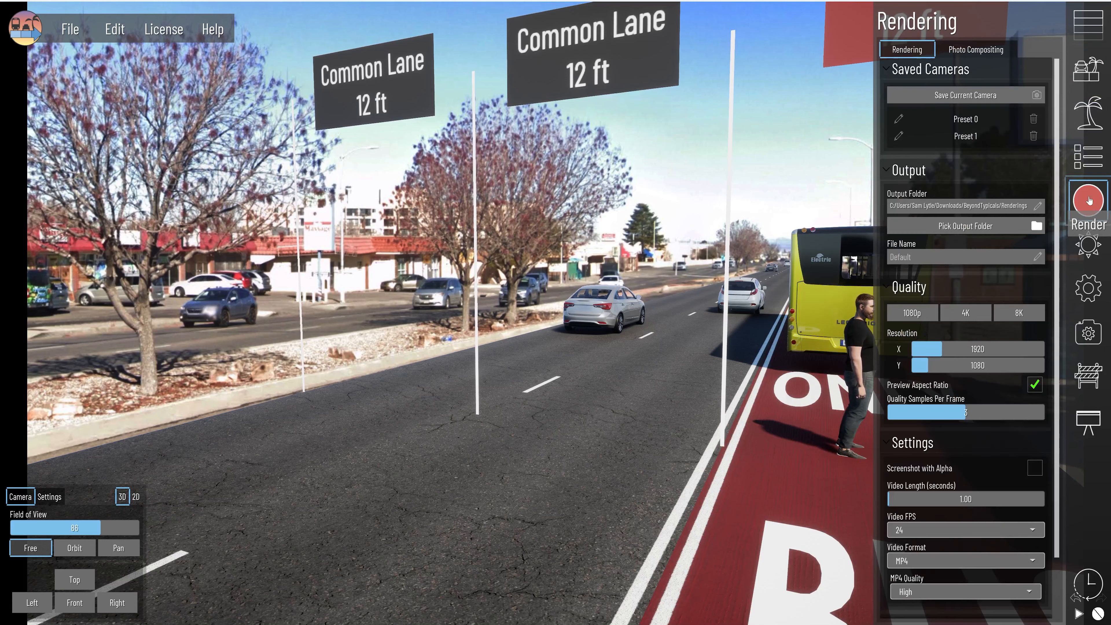
{"action": "left_click", "coordinate": [969, 136]}
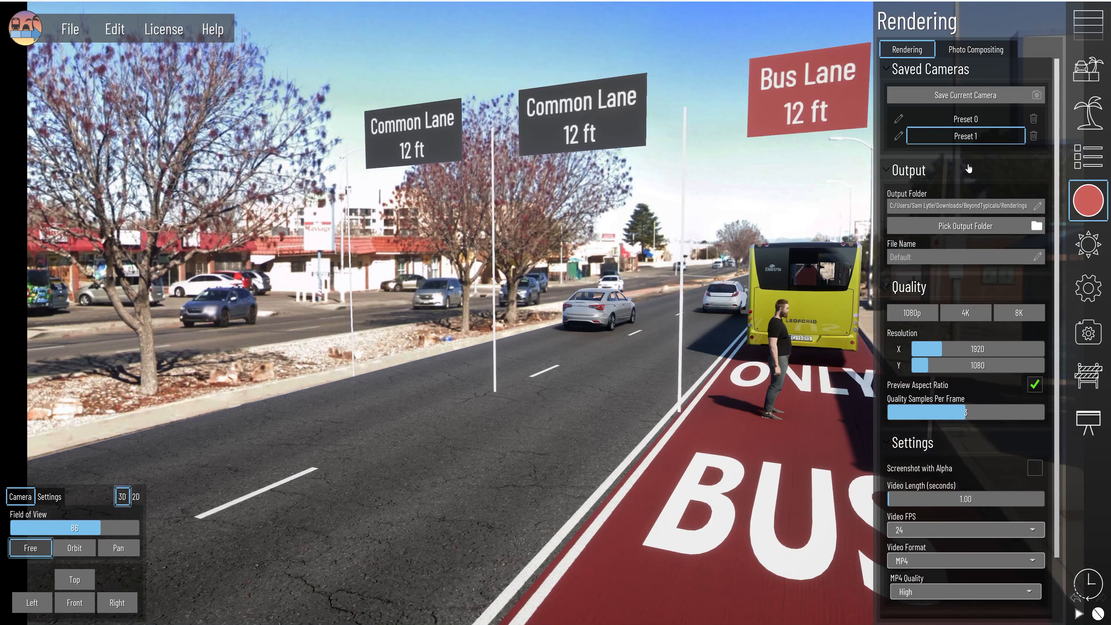
Step: Select the Static Metahuman in the bus lane and move it sideways onto the sidewalk, to Y 240.44
{"action": "left_click", "coordinate": [1088, 200]}
{"action": "left_click", "coordinate": [771, 419]}
{"action": "left_click", "coordinate": [774, 418]}
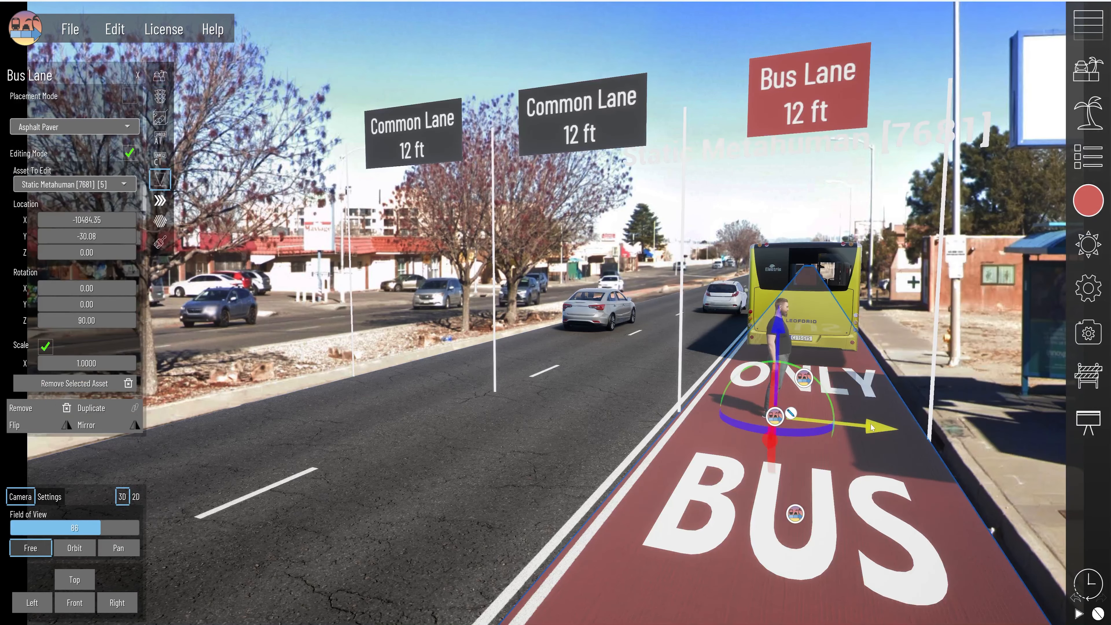
{"action": "left_click_drag", "start_coordinate": [885, 421], "coordinate": [1095, 439]}
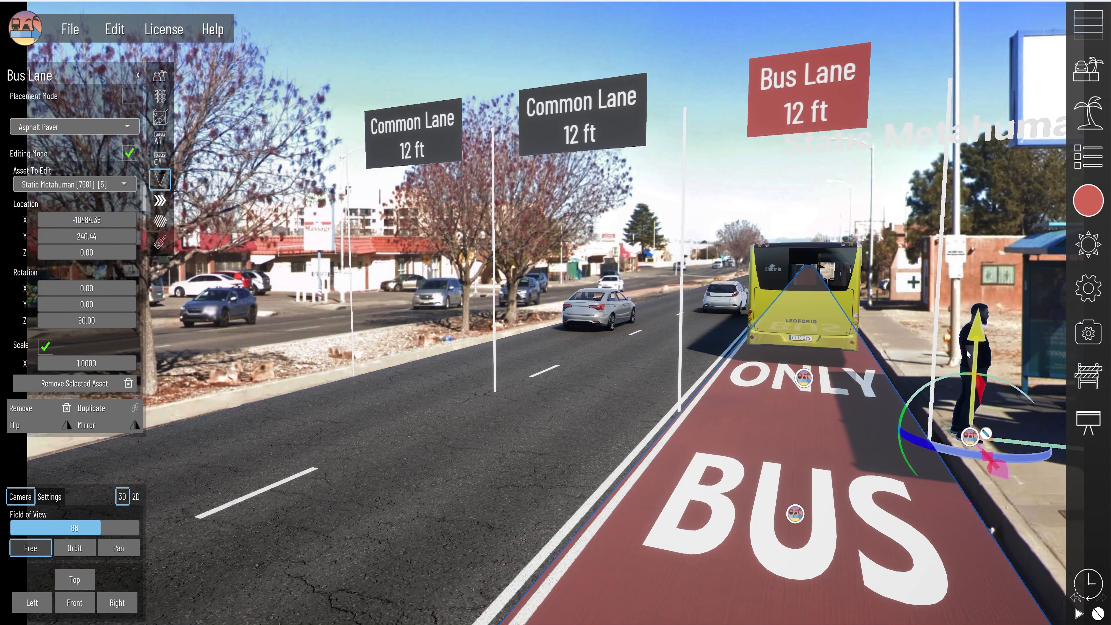
Step: Raise the Static Metahuman to Z 12.19, rotate it to Z 252.52 and move it along the sidewalk to X -10263.48, Y 276.09
{"action": "mouse_move", "coordinate": [977, 359]}
{"action": "left_mouse_down"}
{"action": "mouse_move", "coordinate": [978, 336]}
{"action": "mouse_move", "coordinate": [978, 351]}
{"action": "left_mouse_up"}
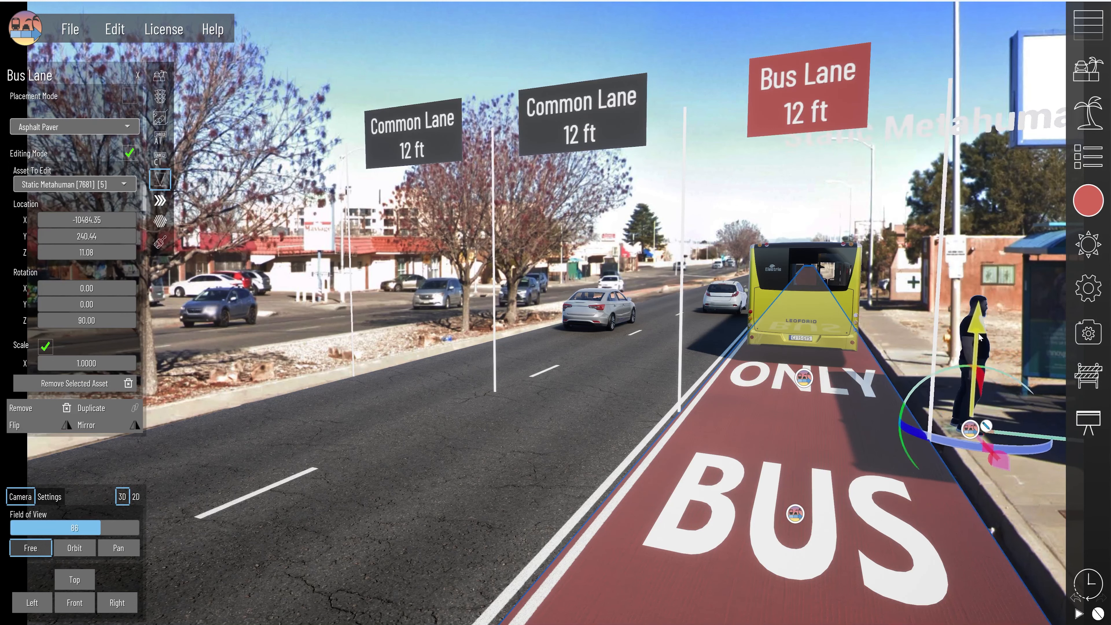
{"action": "left_click_drag", "start_coordinate": [938, 442], "coordinate": [1010, 378]}
{"action": "left_click_drag", "start_coordinate": [969, 428], "coordinate": [962, 397]}
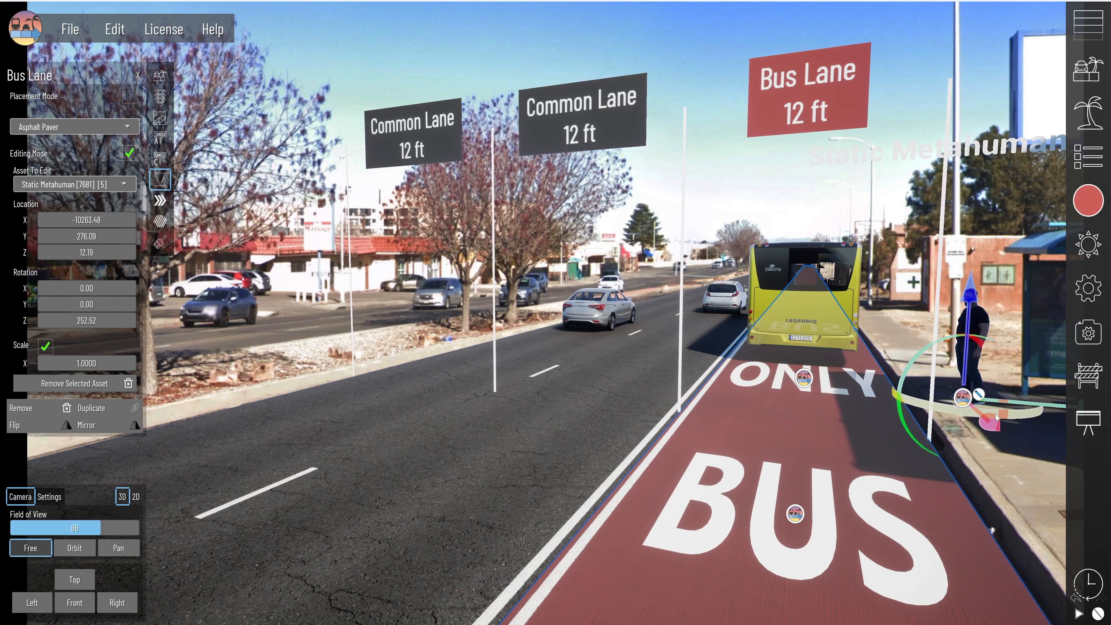
Step: Switch the Static Metahuman on the sidewalk to a different pedestrian character wearing a light blue top and dark pants
{"action": "left_click", "coordinate": [978, 393]}
{"action": "left_click", "coordinate": [1010, 457]}
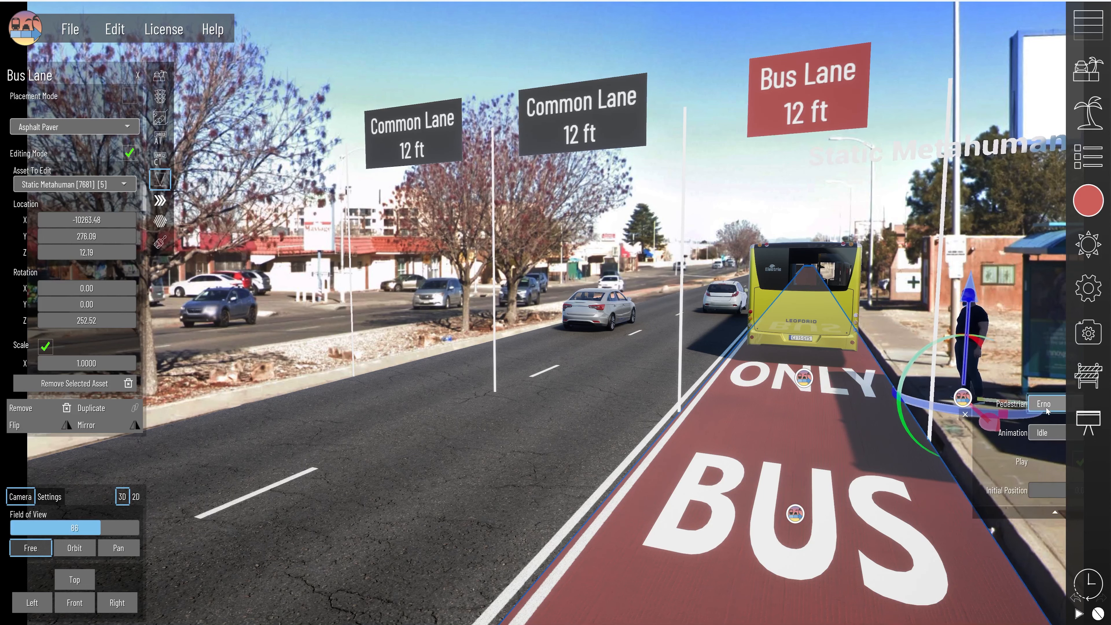
{"action": "middle_click_drag", "start_coordinate": [1022, 418], "coordinate": [883, 385]}
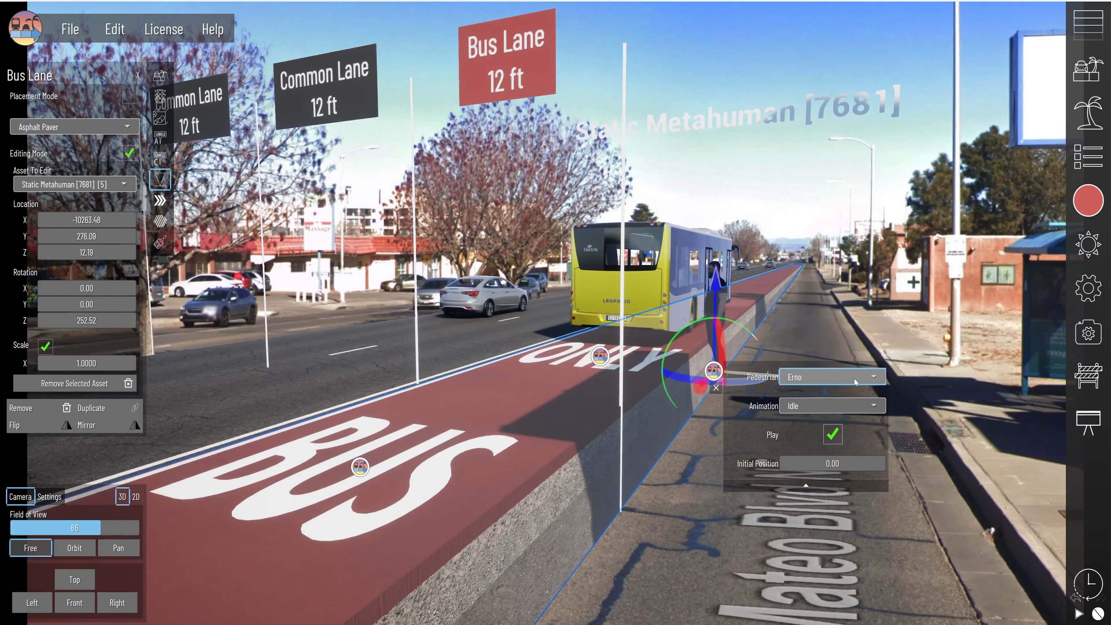
{"action": "left_click", "coordinate": [879, 379]}
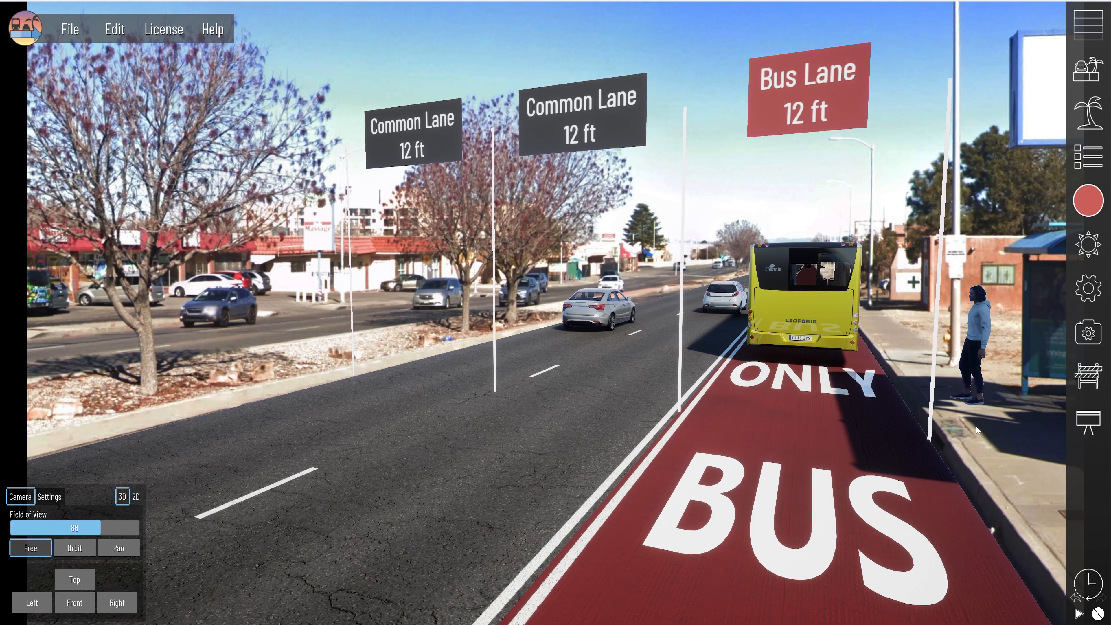
Step: Select the bus lane and set the height of its lane label to 19
{"action": "left_click", "coordinate": [823, 439]}
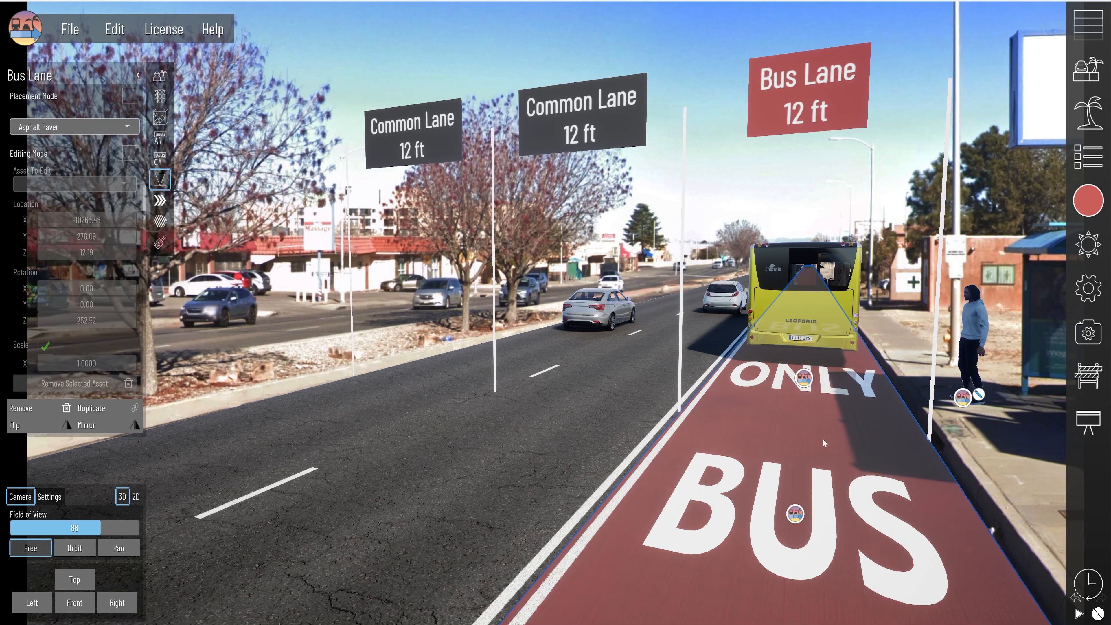
{"action": "left_click", "coordinate": [160, 138]}
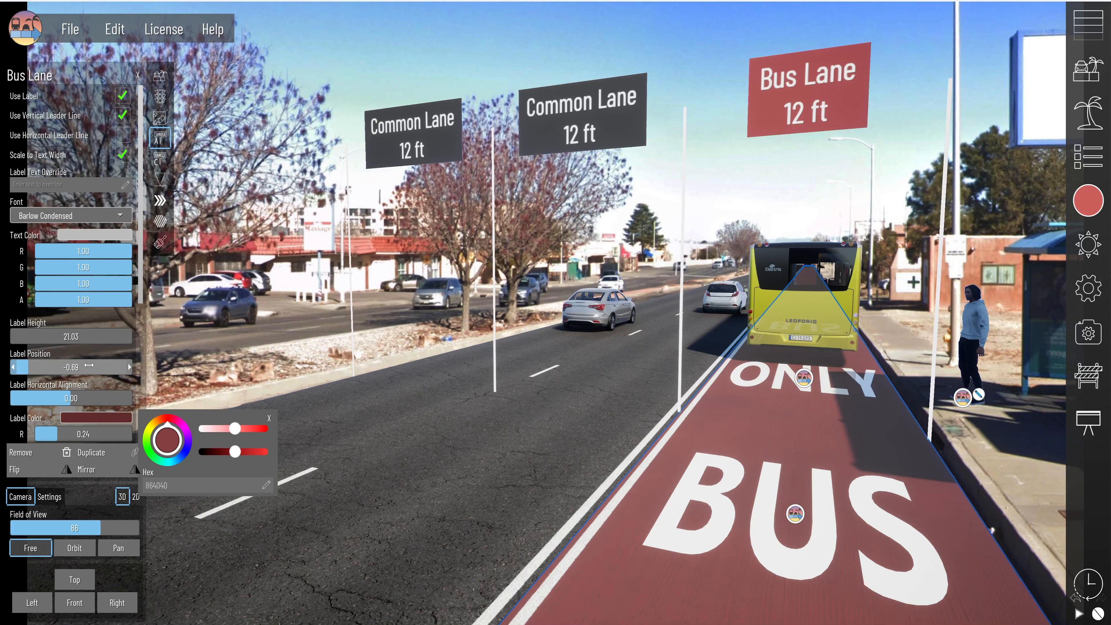
{"action": "left_click", "coordinate": [72, 337]}
{"action": "type", "text": "19"}
{"action": "scroll", "coordinate": [74, 307], "scroll_direction": "down", "scroll_amount": 7}
{"action": "scroll", "coordinate": [74, 306], "scroll_direction": "up", "scroll_amount": 4}
Step: Select the Common Lane and set the height of its lane label to 18
{"action": "left_click", "coordinate": [420, 437]}
{"action": "left_click", "coordinate": [76, 281]}
{"action": "type", "text": "18"}
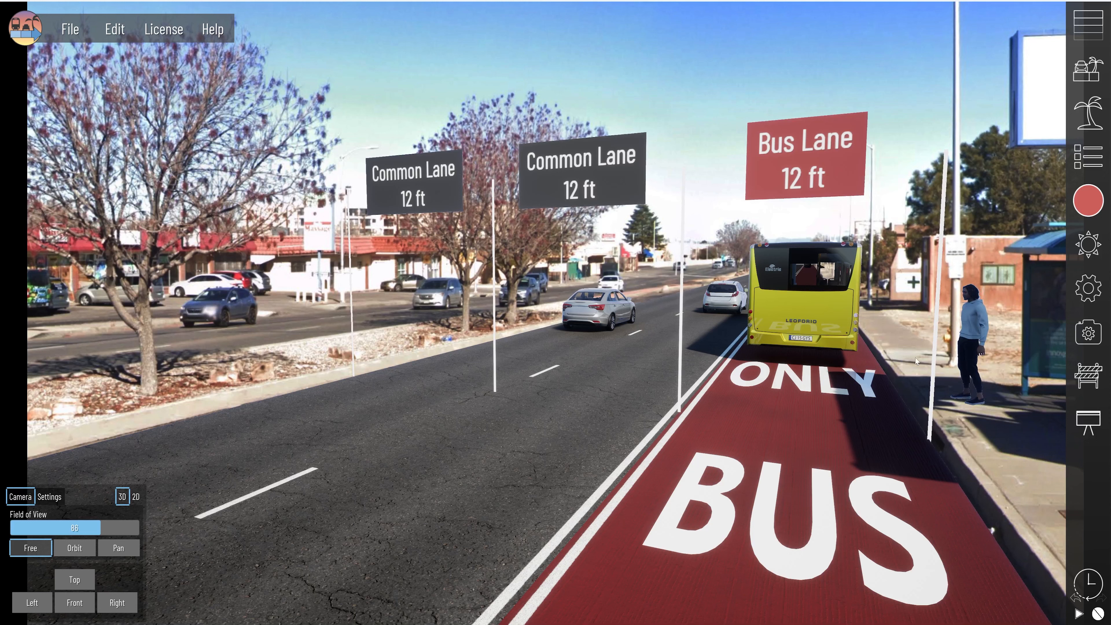
Step: Search the library assets for "light", add Street Light 1 to the bus lane and adjust its location and scale
{"action": "left_click", "coordinate": [1089, 113]}
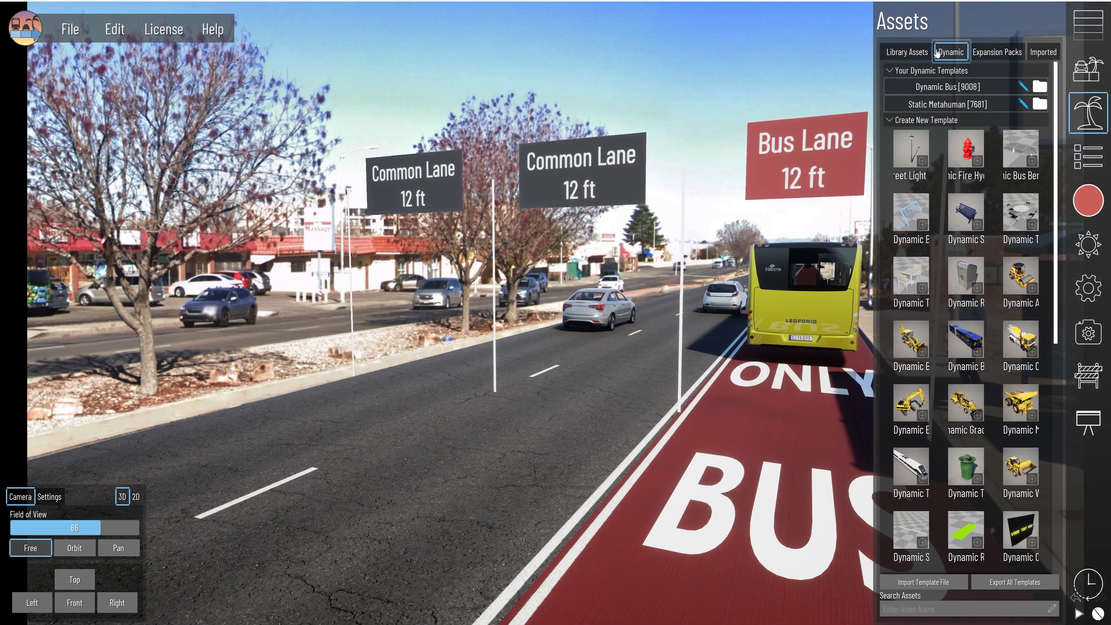
{"action": "left_click", "coordinate": [907, 52]}
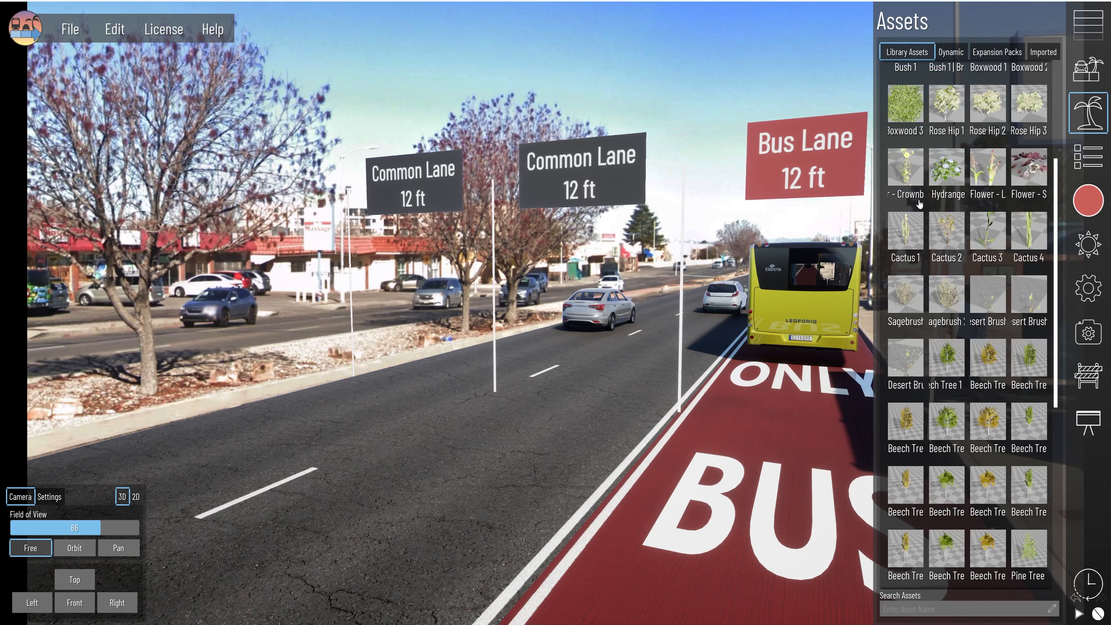
{"action": "type", "text": "light"}
{"action": "left_click", "coordinate": [799, 422]}
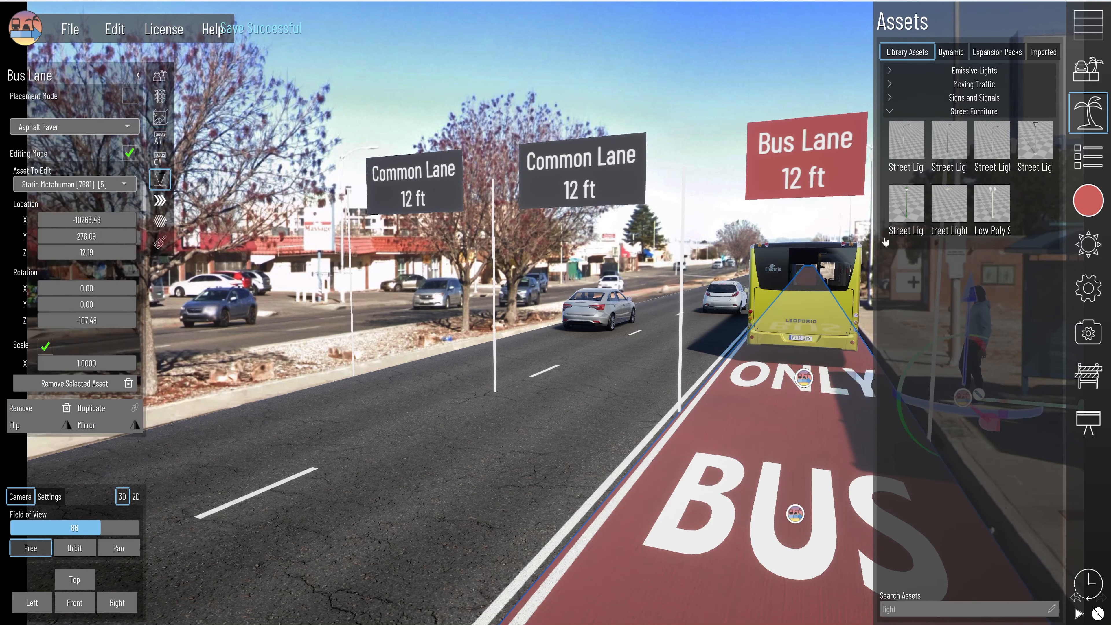
{"action": "left_click_drag", "start_coordinate": [86, 220], "coordinate": [113, 220]}
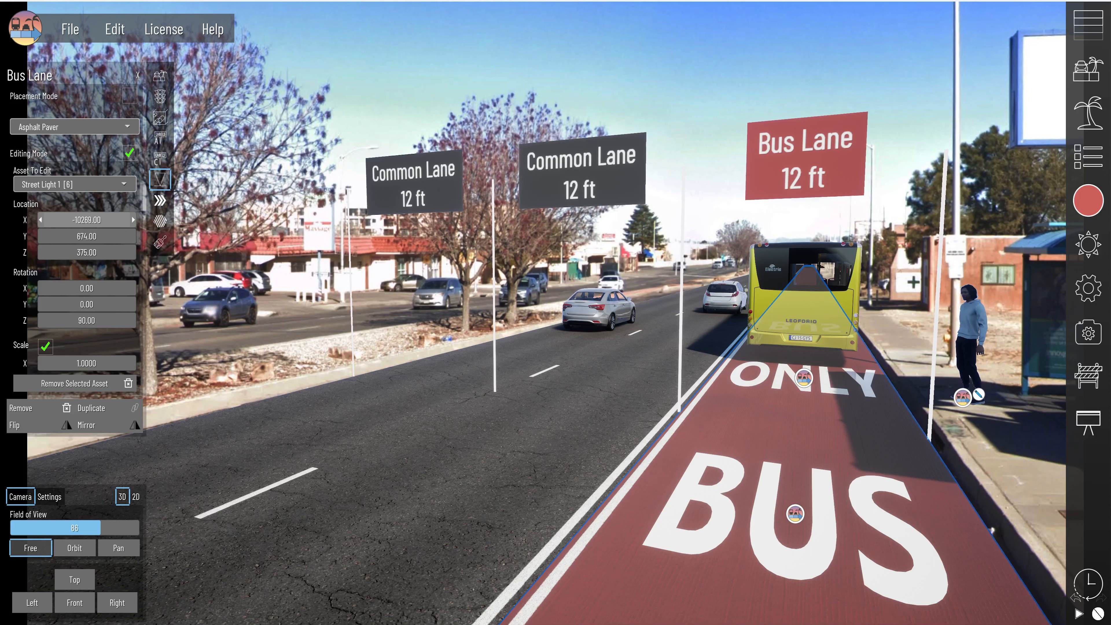
{"action": "left_click_drag", "start_coordinate": [87, 363], "coordinate": [114, 363]}
{"action": "left_click_drag", "start_coordinate": [86, 236], "coordinate": [109, 219]}
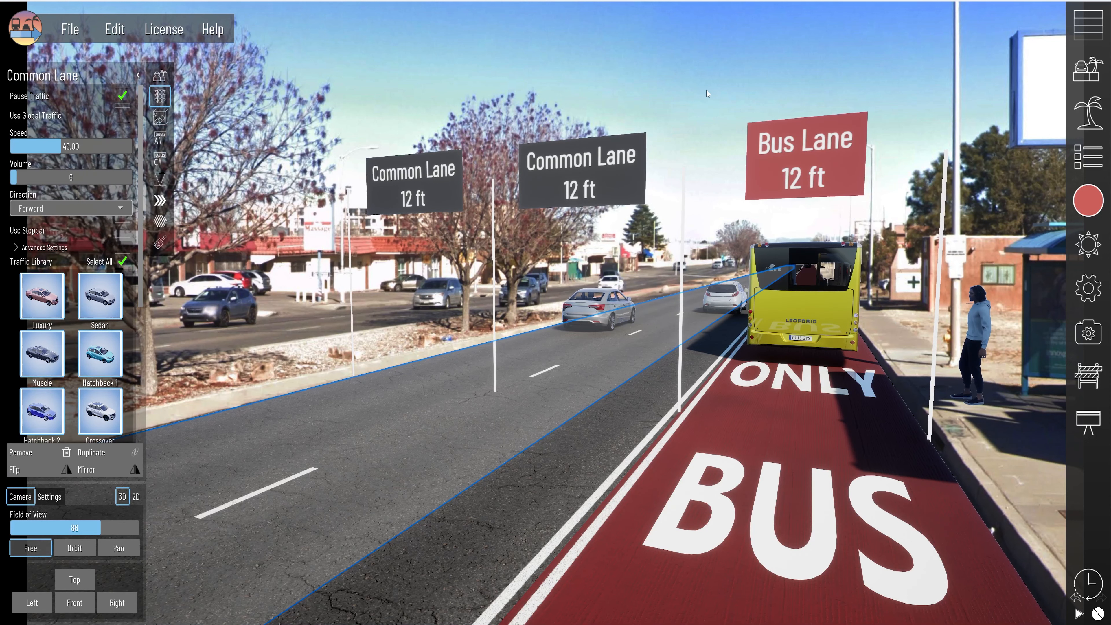
Step: Deselect the Common Lane and save the project
{"action": "left_click", "coordinate": [706, 90]}
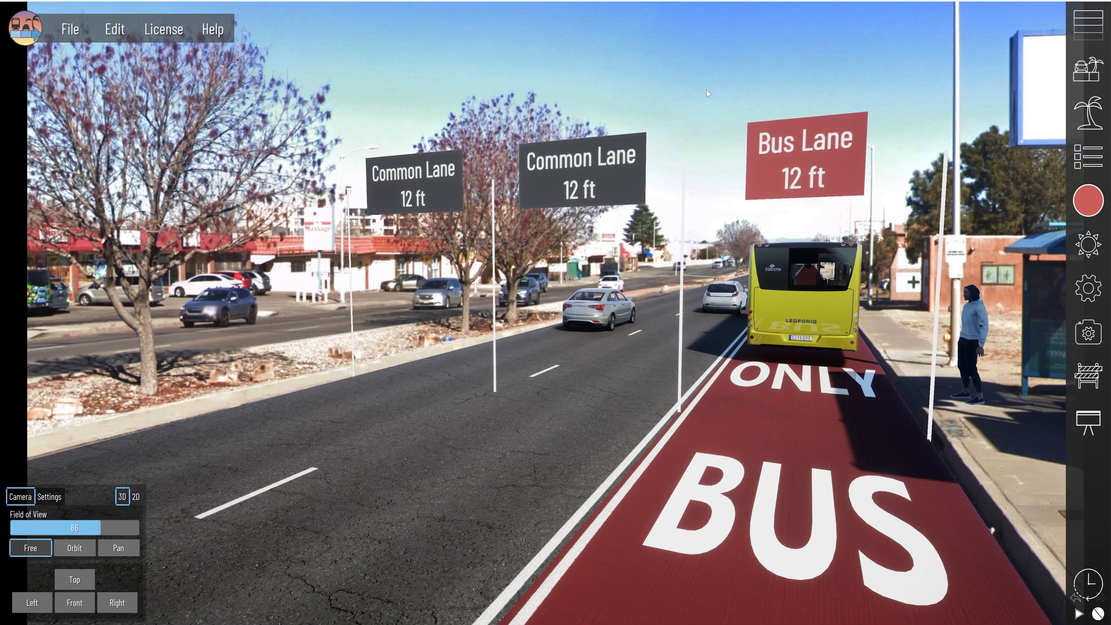
{"action": "left_click", "coordinate": [70, 29]}
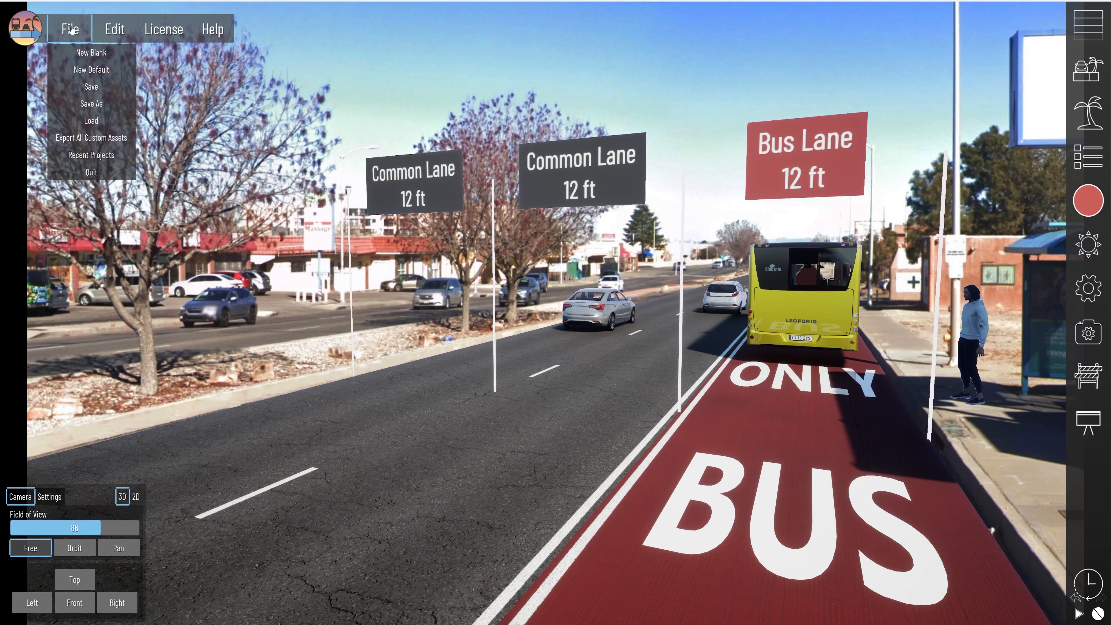
{"action": "left_click", "coordinate": [96, 88]}
Step: Set the render quality to 4K, 3840 by 2160, and check the photo compositing layer's width and height scale
{"action": "left_click", "coordinate": [1094, 202]}
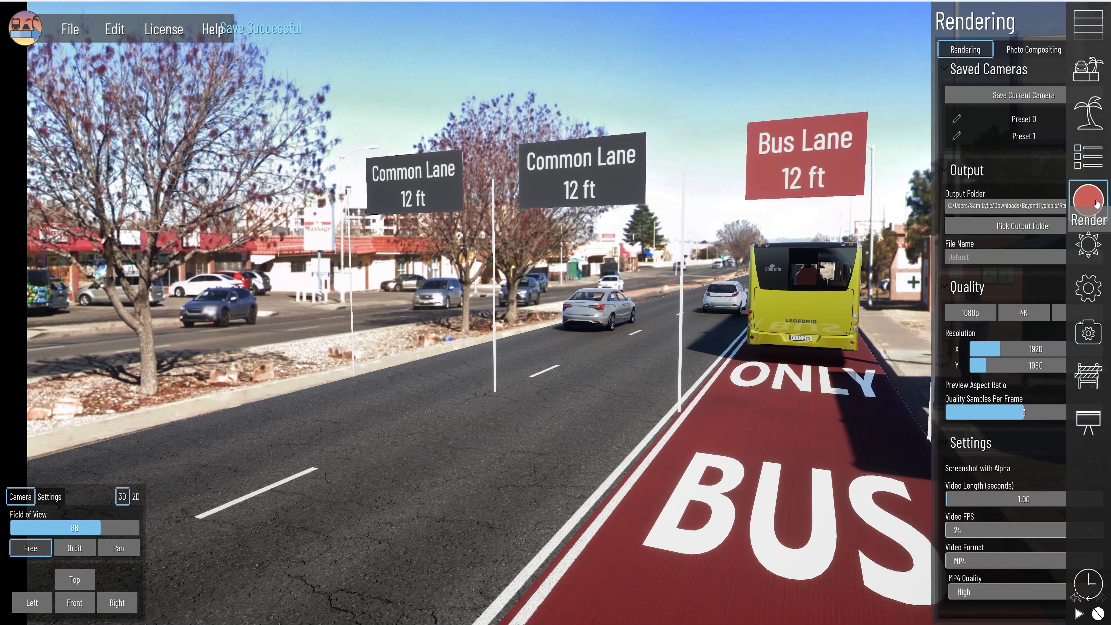
{"action": "left_click", "coordinate": [965, 314]}
{"action": "left_click", "coordinate": [976, 50]}
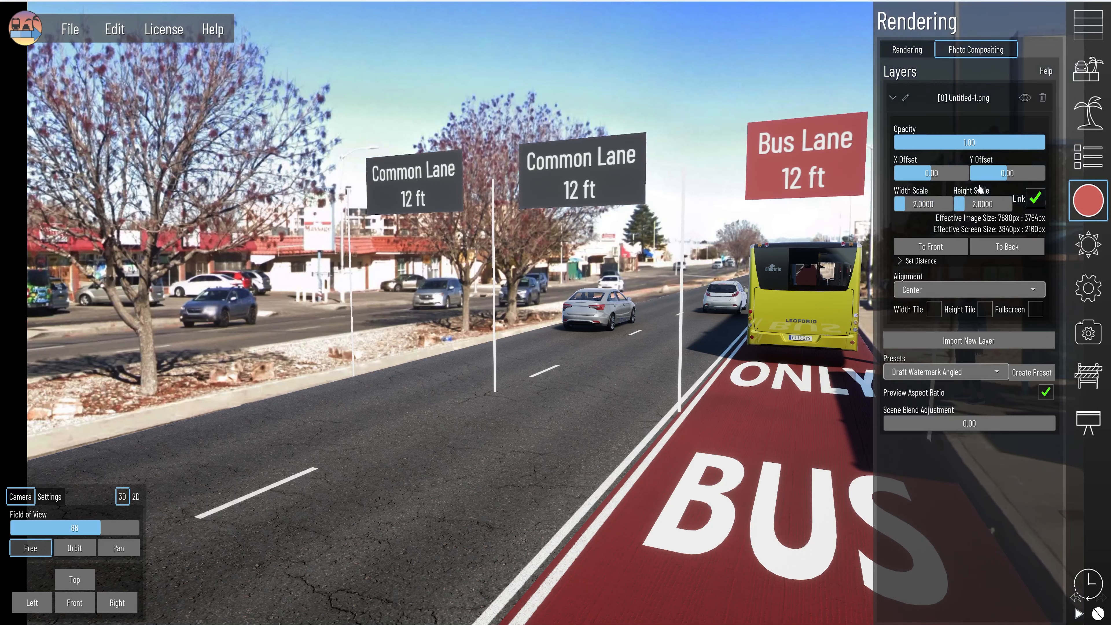
{"action": "left_click", "coordinate": [1088, 201]}
{"action": "left_click", "coordinate": [1089, 202]}
{"action": "left_click", "coordinate": [909, 47]}
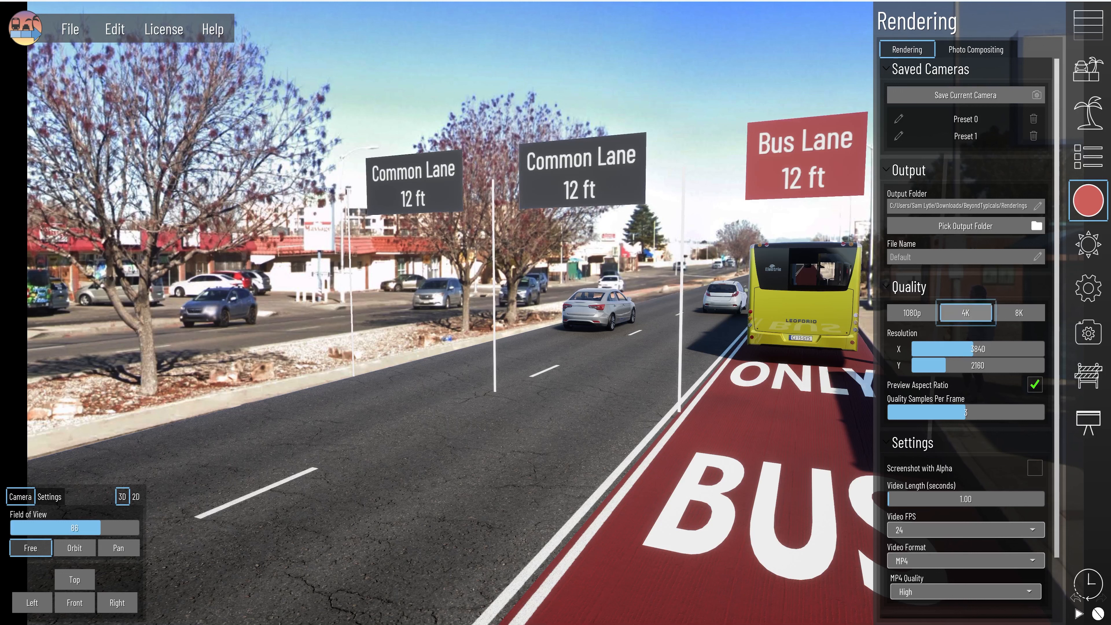
{"action": "left_click", "coordinate": [984, 52]}
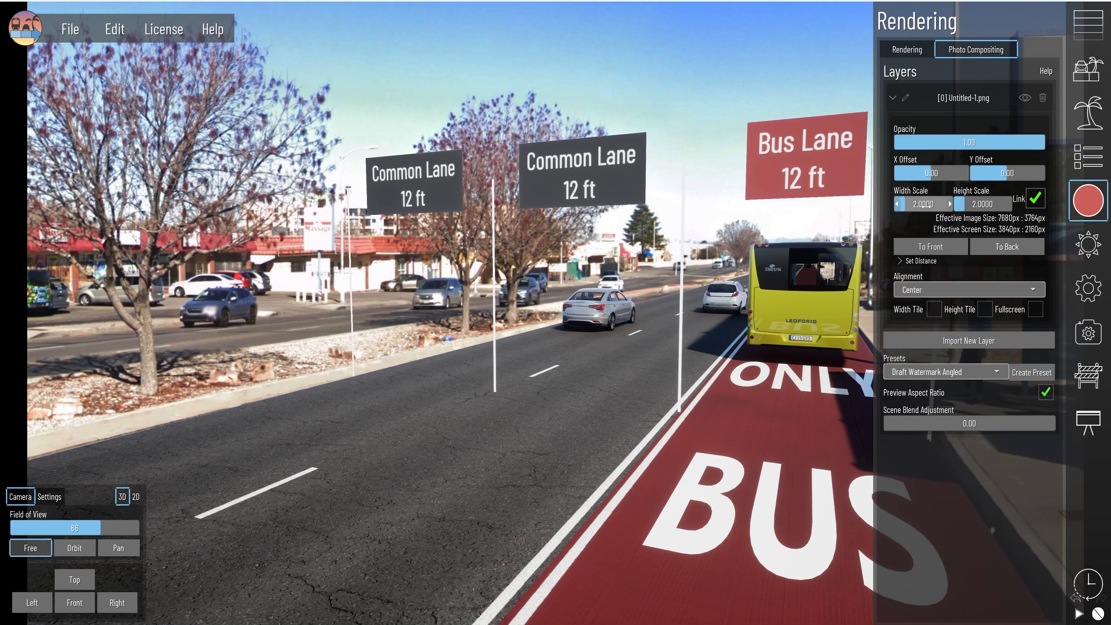
{"action": "left_click", "coordinate": [906, 48]}
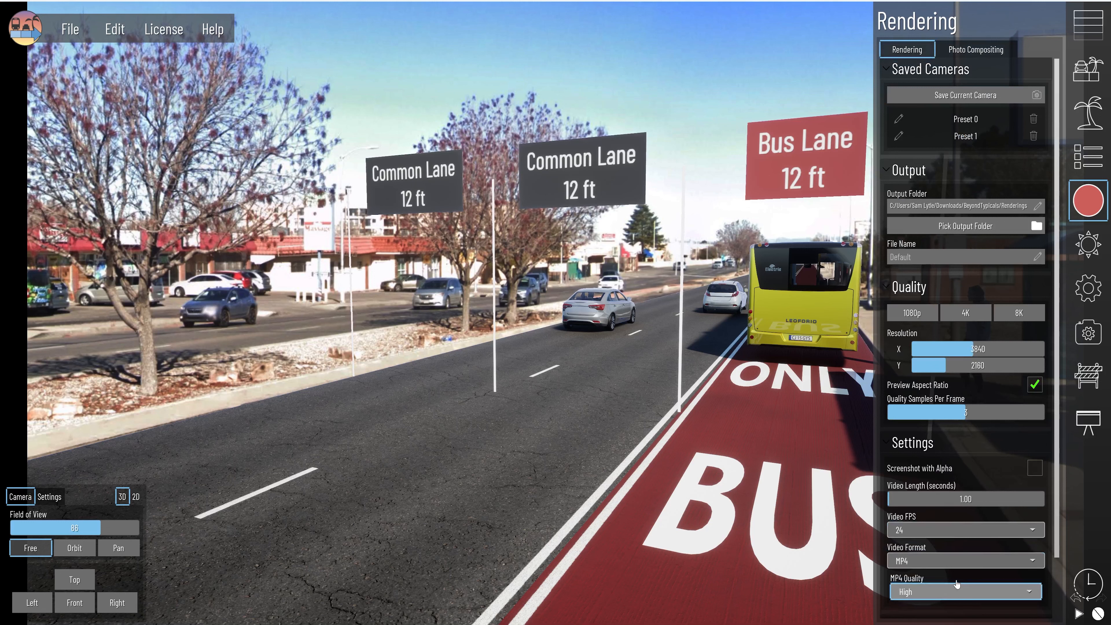
Step: Render a screenshot of the composited street scene and view the resulting image
{"action": "scroll", "coordinate": [962, 573], "scroll_direction": "down", "scroll_amount": 1}
{"action": "scroll", "coordinate": [962, 573], "scroll_direction": "down", "scroll_amount": 1}
{"action": "scroll", "coordinate": [965, 600], "scroll_direction": "down", "scroll_amount": 1}
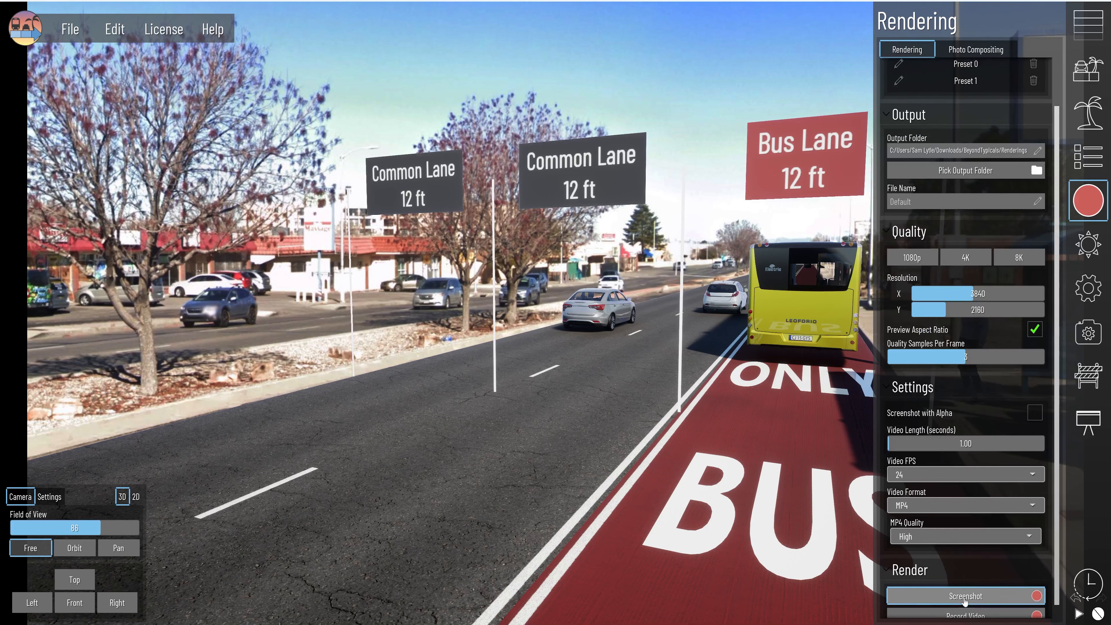
{"action": "left_click", "coordinate": [965, 601]}
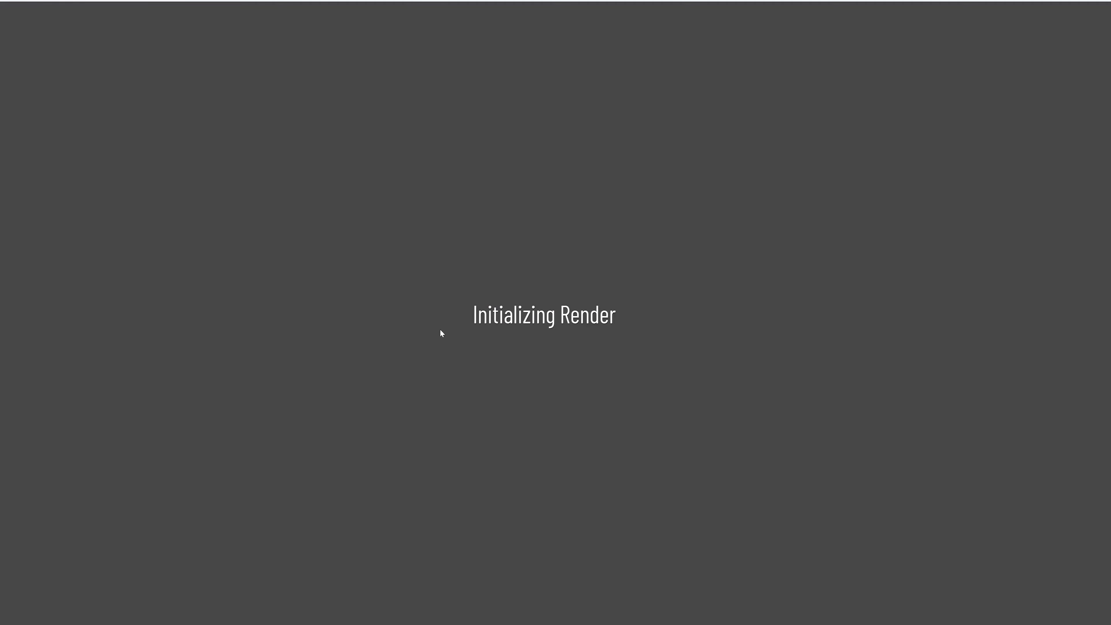
{"action": "left_click", "coordinate": [514, 316]}
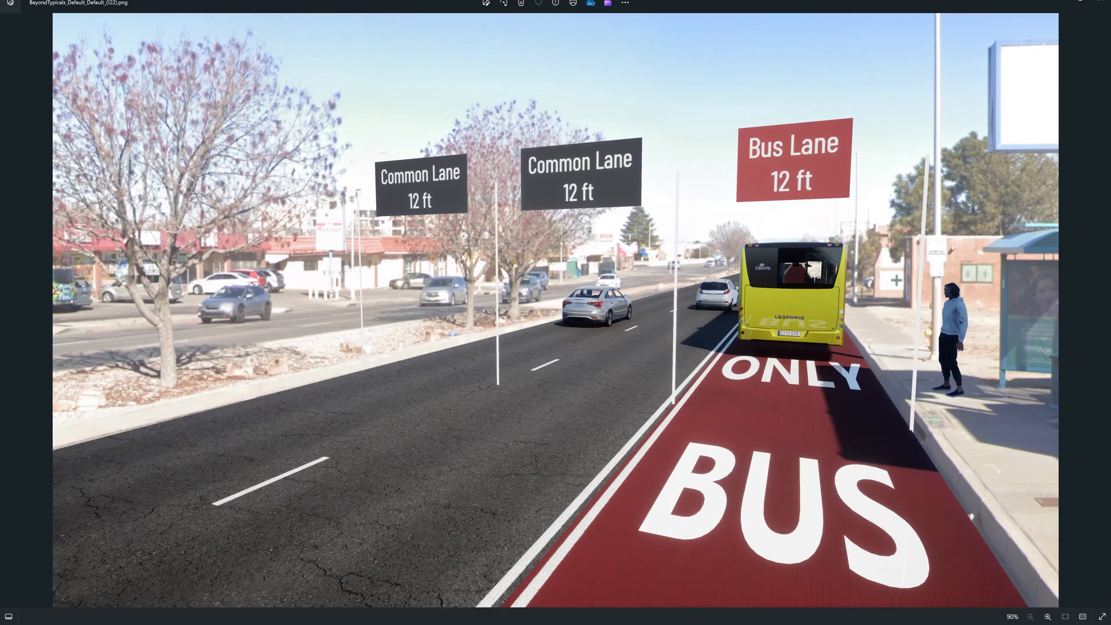
Step: Save the project with Save As and review the sun intensity in the environment settings
{"action": "left_click", "coordinate": [70, 30]}
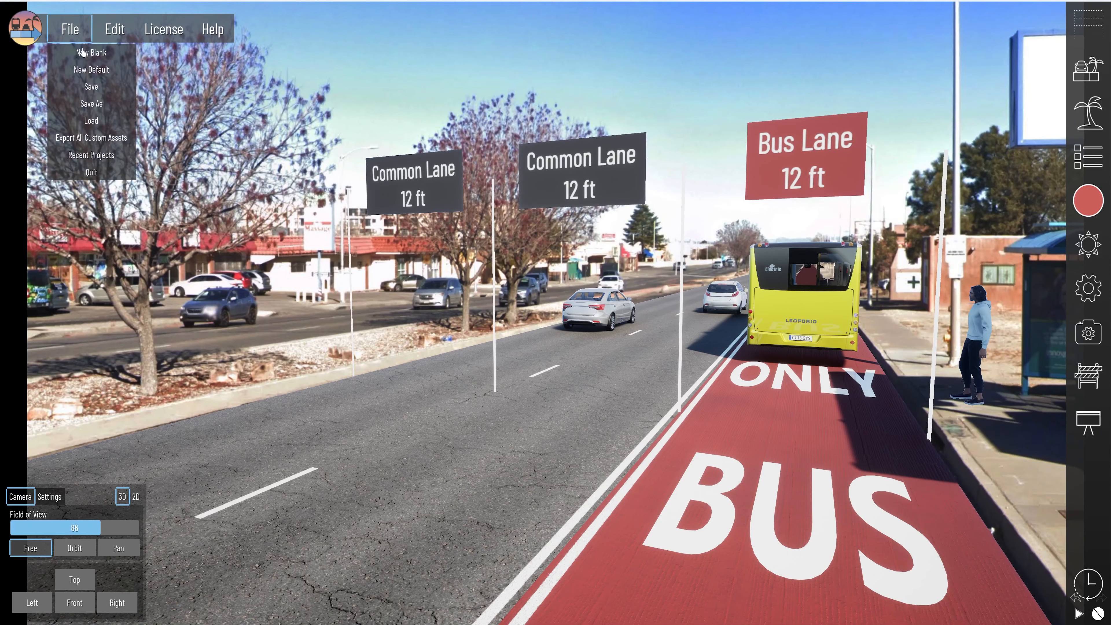
{"action": "left_click", "coordinate": [90, 100]}
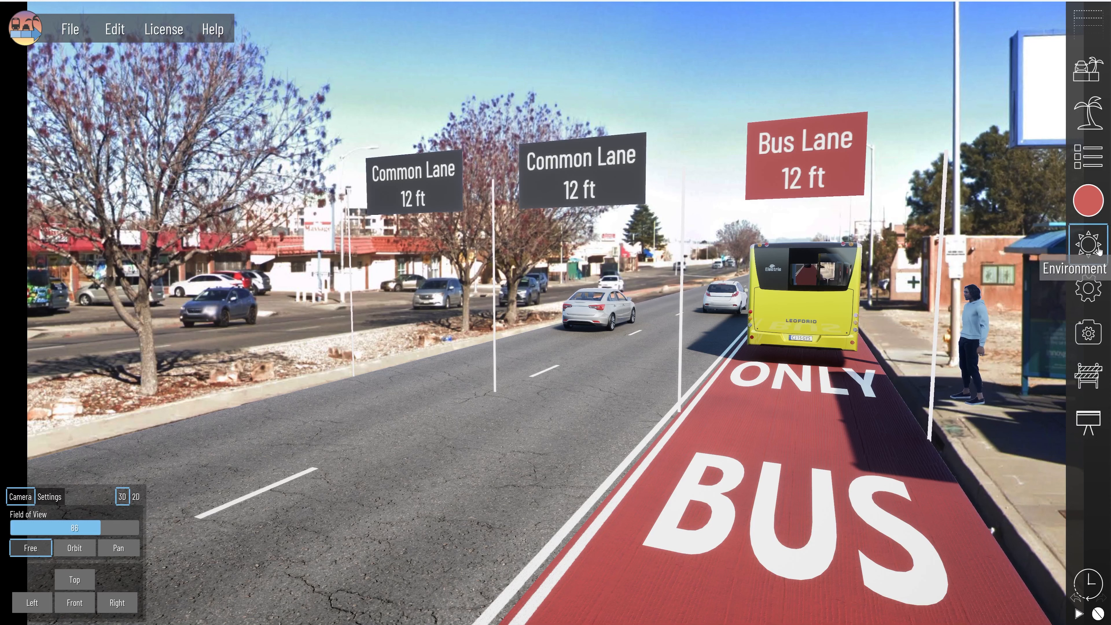
{"action": "left_click", "coordinate": [1087, 244]}
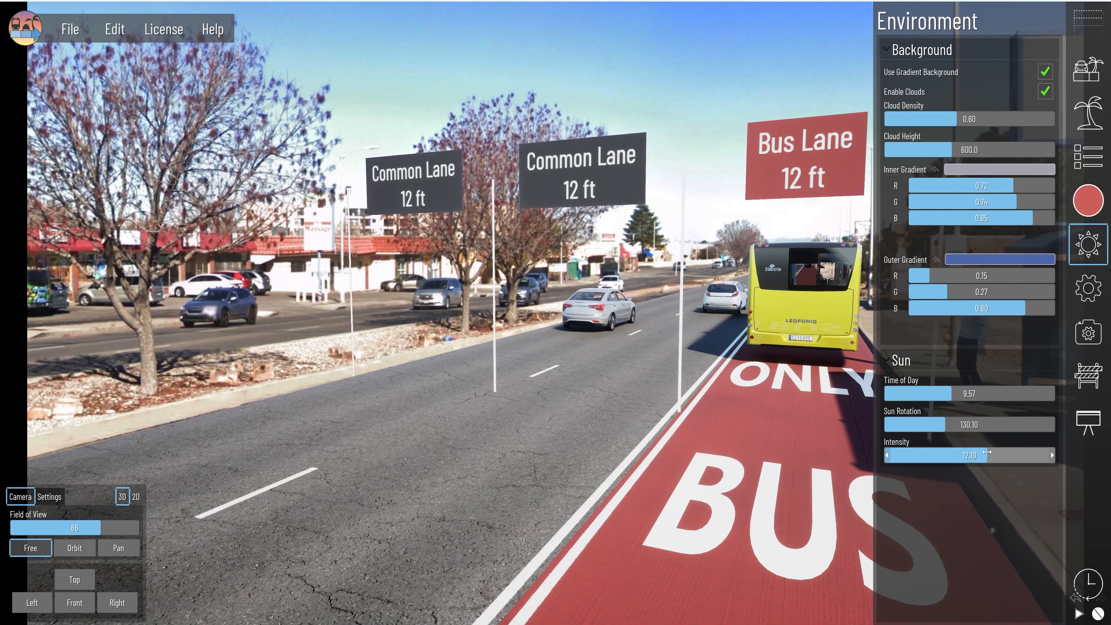
{"action": "left_click", "coordinate": [1089, 248]}
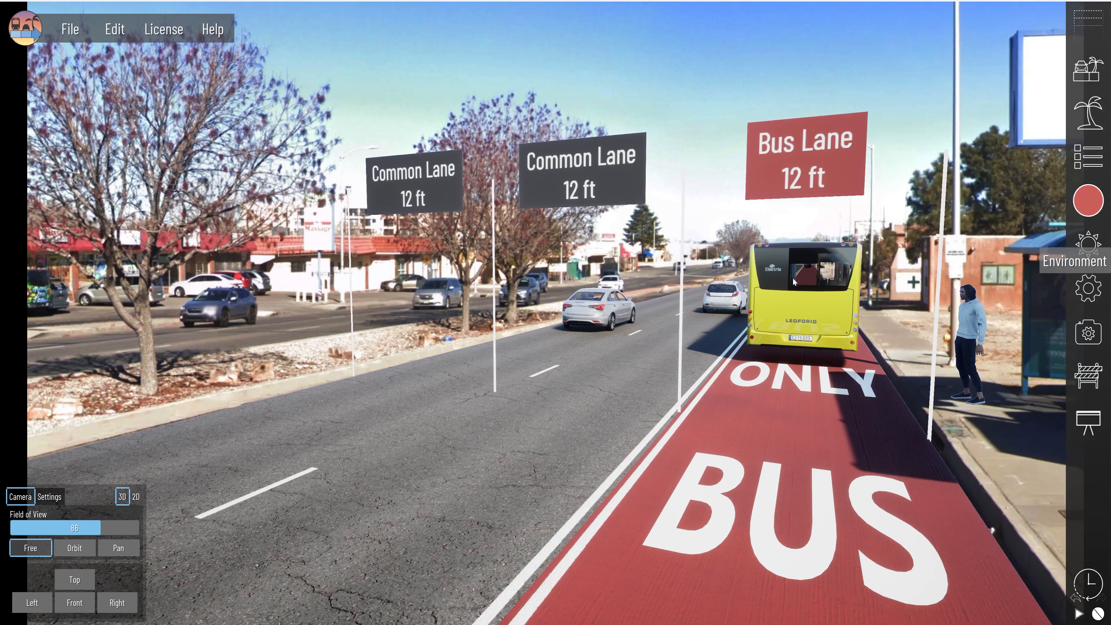